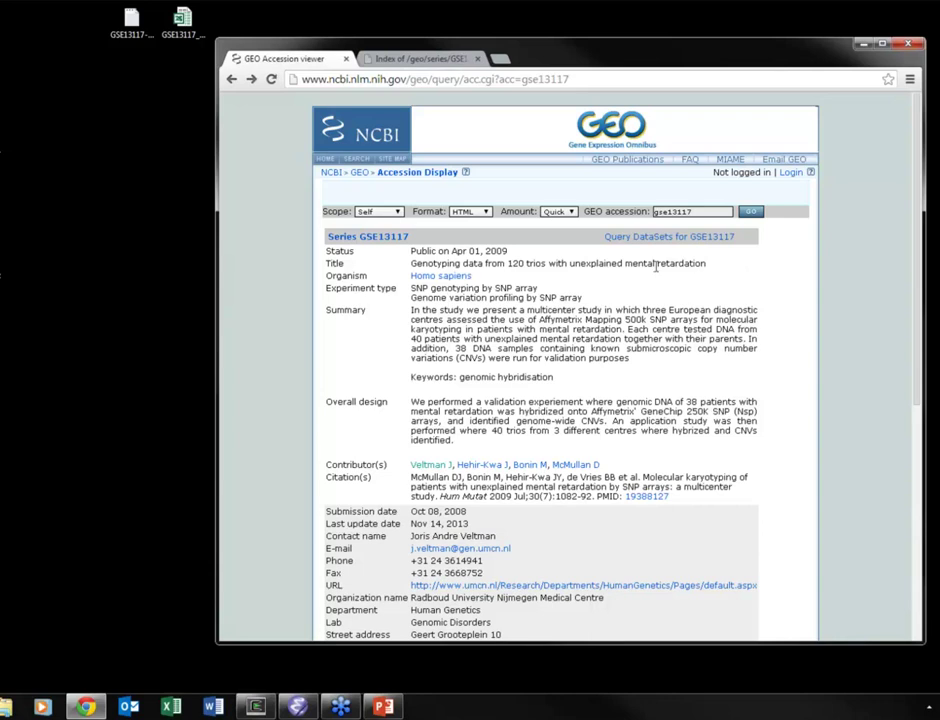
- Review the GSE13117 accession page down to its download links and view the directory listing of its series matrix files
scroll(656, 266, down, 3)
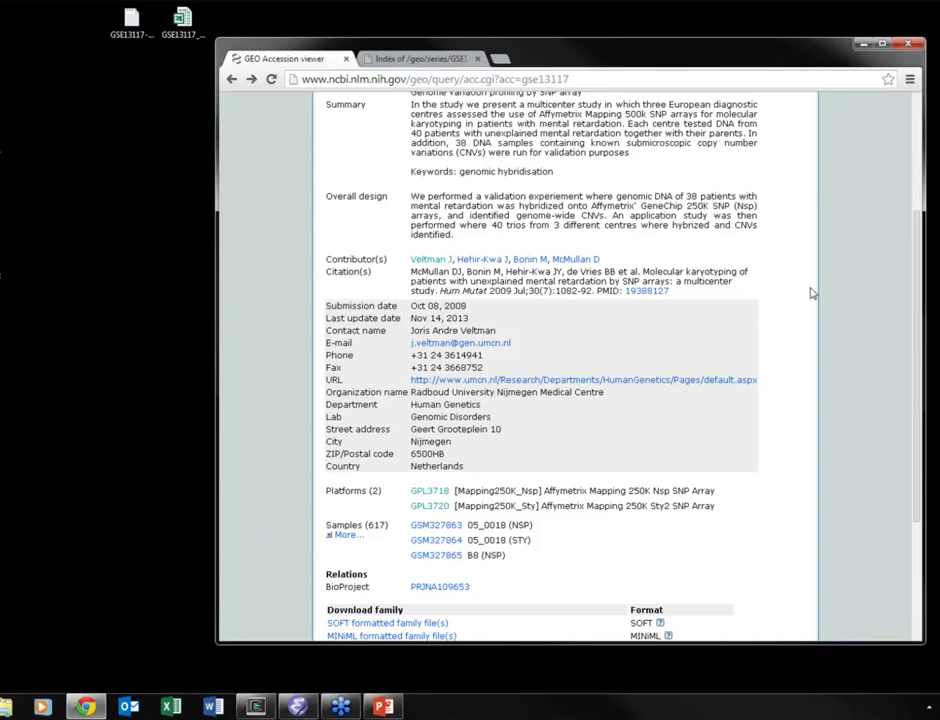
scroll(836, 280, down, 3)
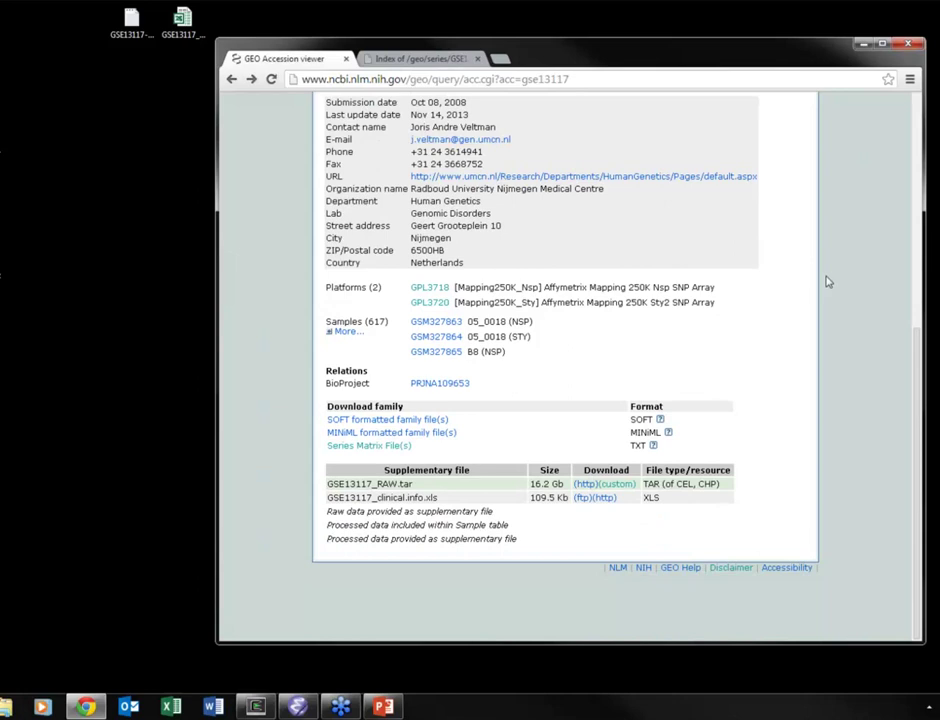
click(384, 452)
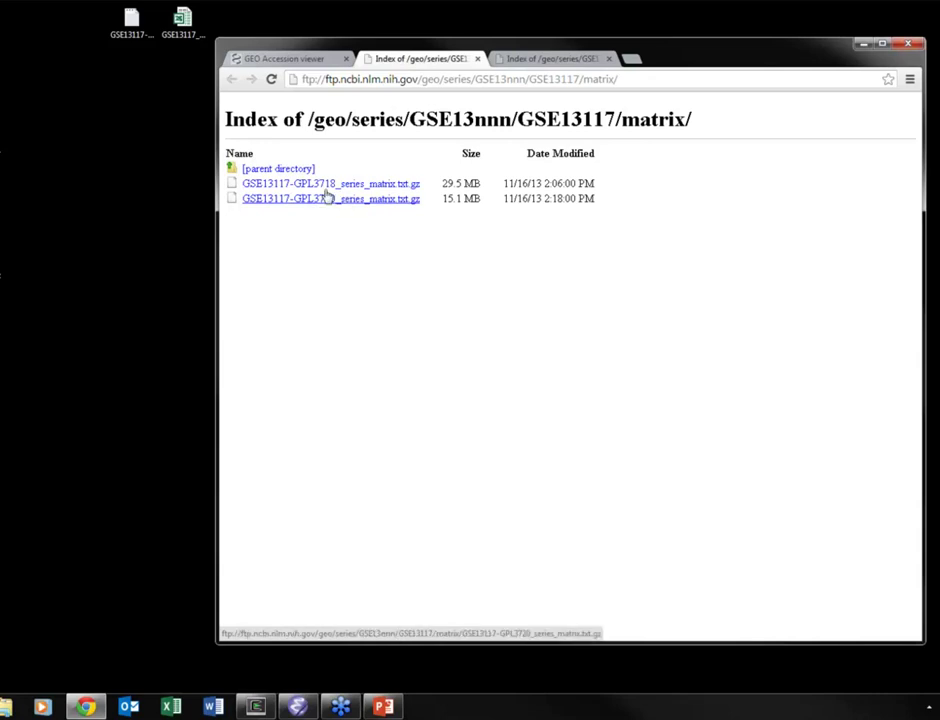
click(312, 59)
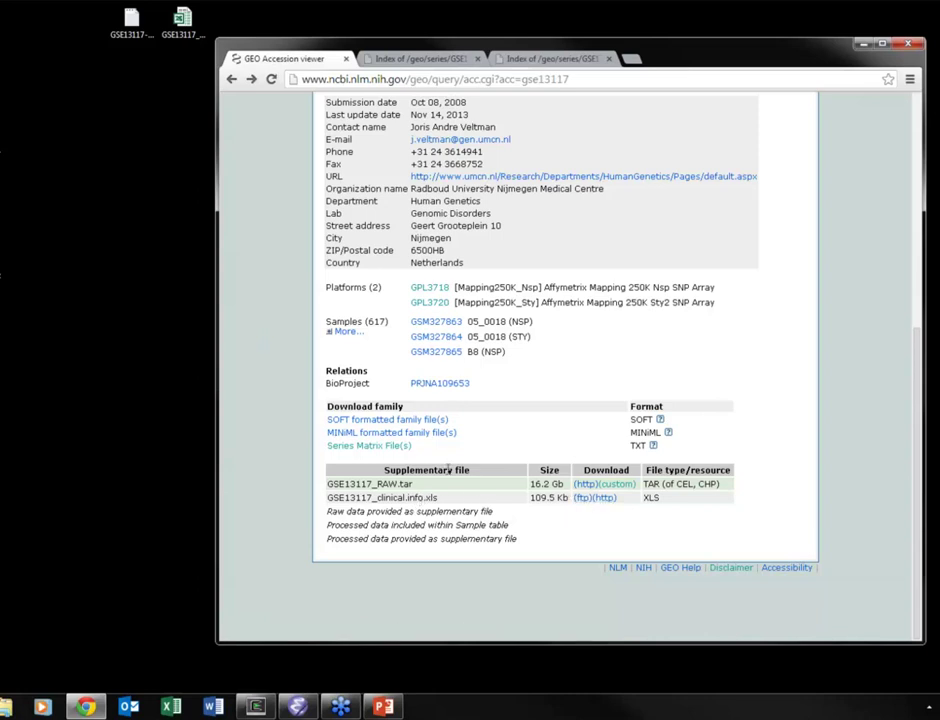
- Minimise the browser and check the downloaded GSE13117 series matrix text file and clinical info spreadsheet on the desktop
click(862, 46)
click(140, 32)
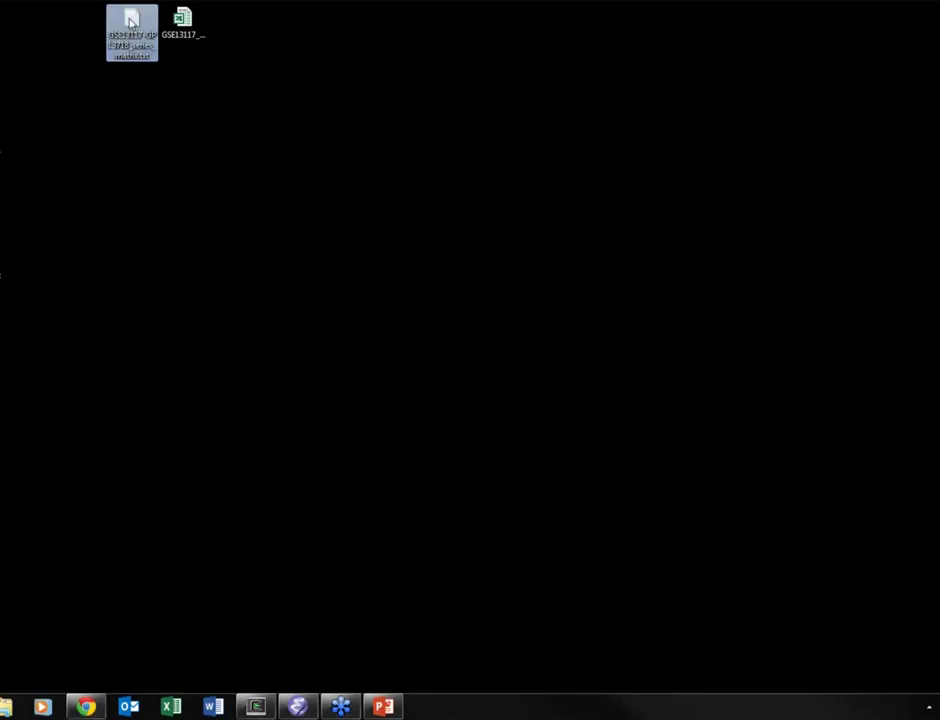
click(175, 25)
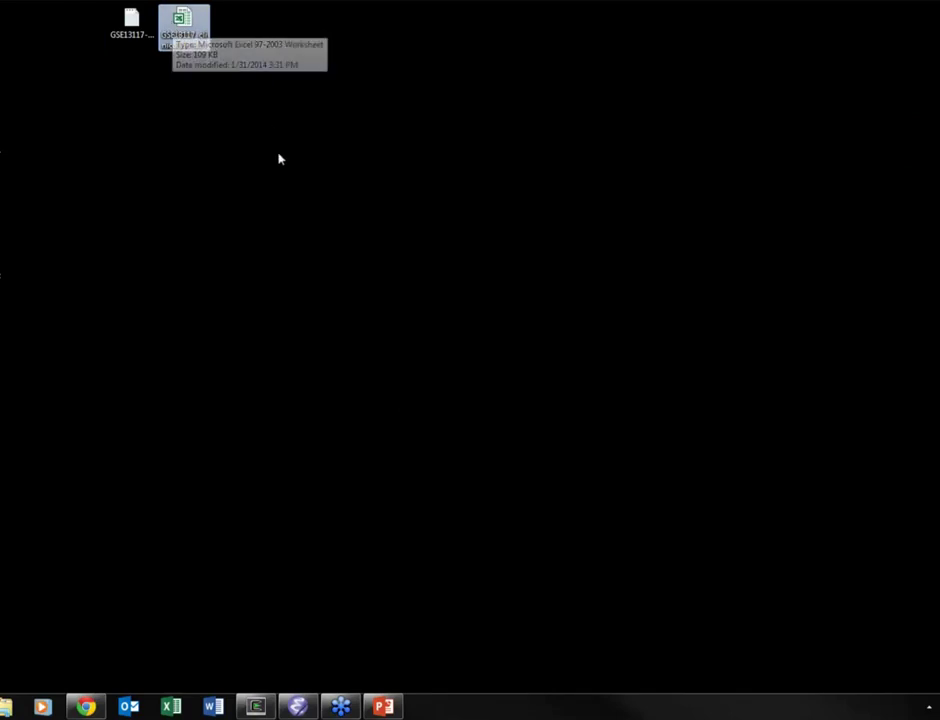
- Launch Golden Helix SVS from the desktop and open the existing SVS8_PublicData.ghp project
click(196, 296)
click(1, 195)
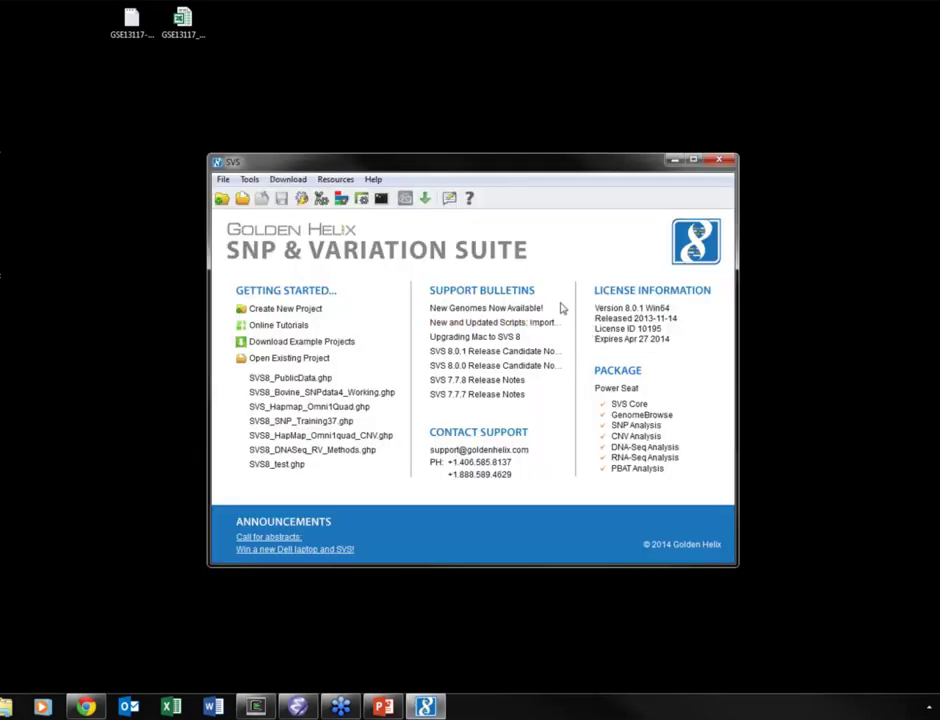
click(297, 381)
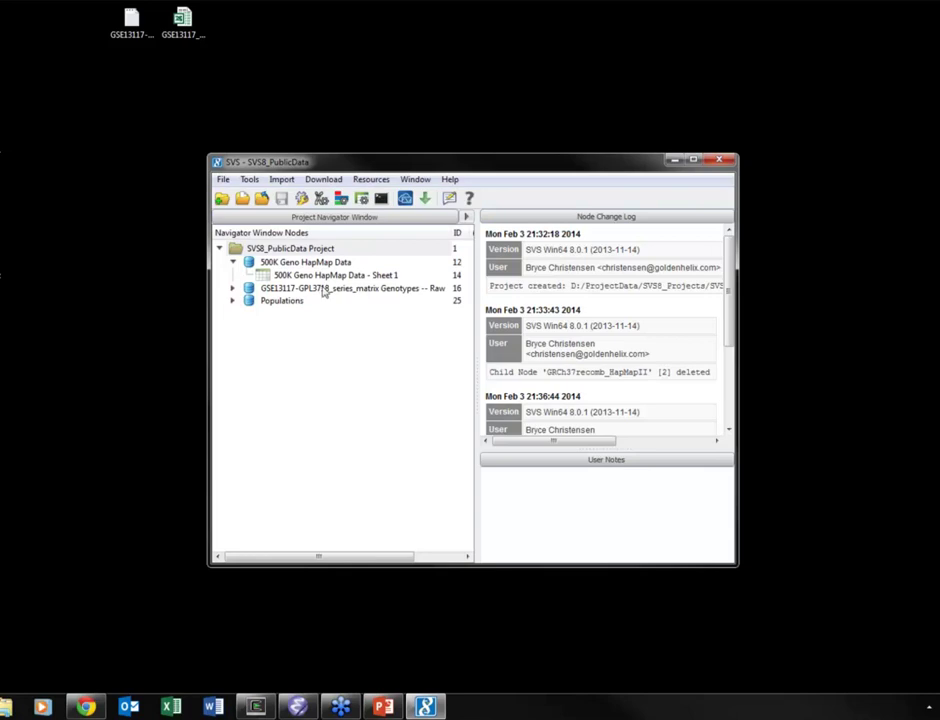
- Open the 500K Geno HapMap Data - Sheet 1 spreadsheet with its marker map rows shown in an enlarged window
double_click(324, 274)
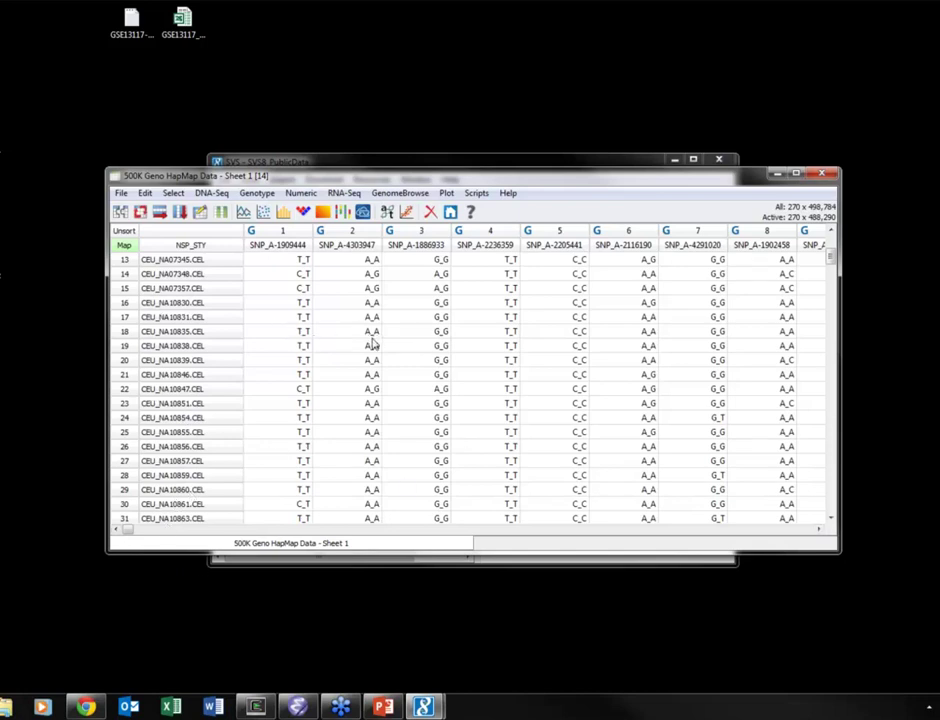
click(124, 246)
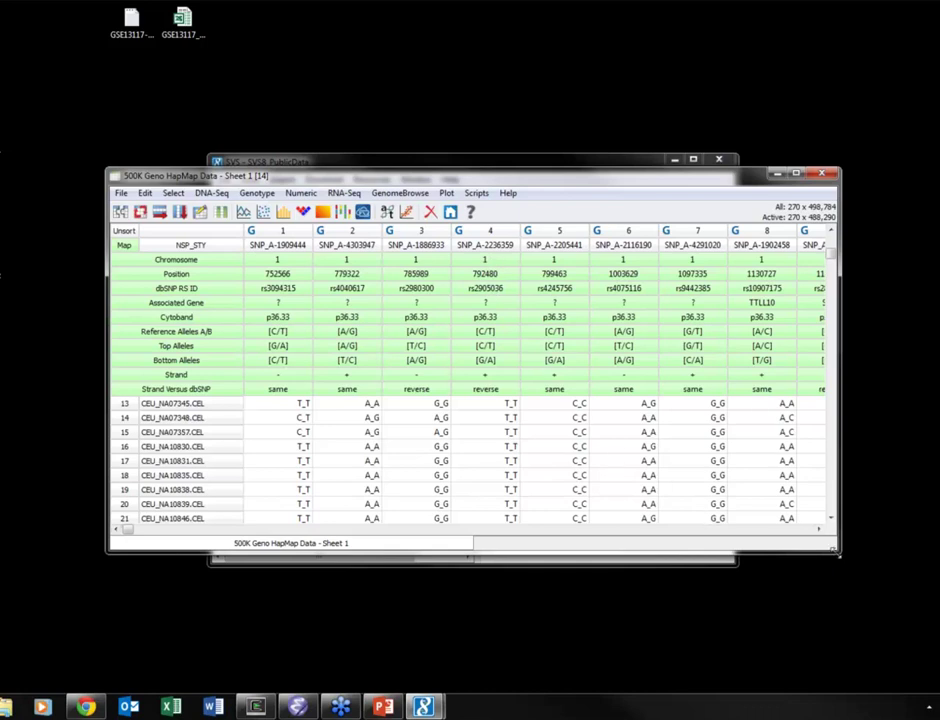
drag(850, 567, 939, 684)
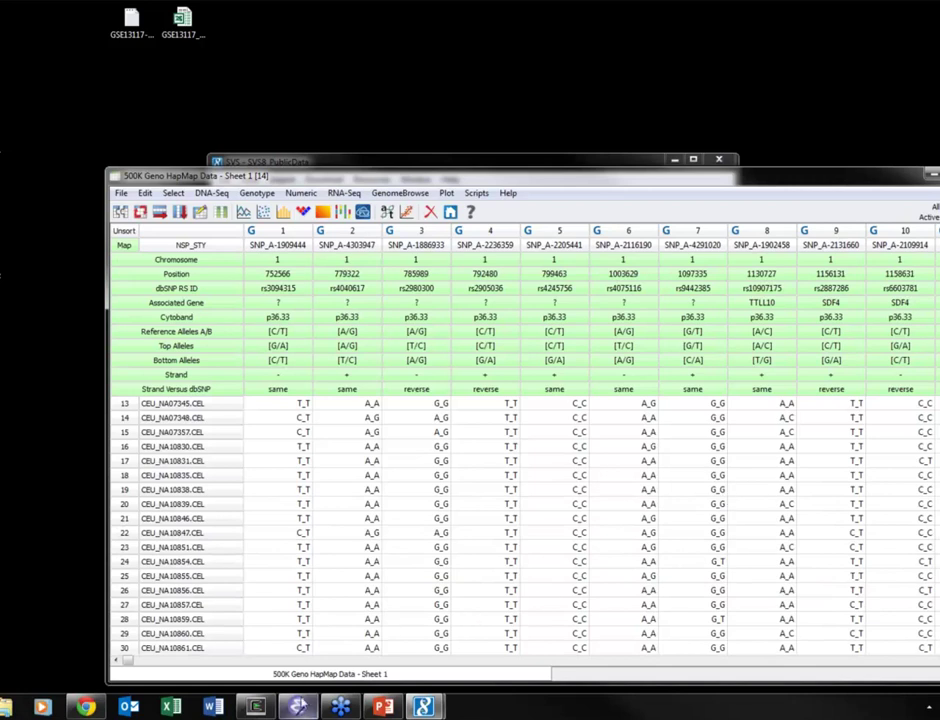
- Switch to Emacs and examine GSE13117-GPL3718_series_matrix.txt from its series and sample header lines down through the SNP genotype calls
click(299, 708)
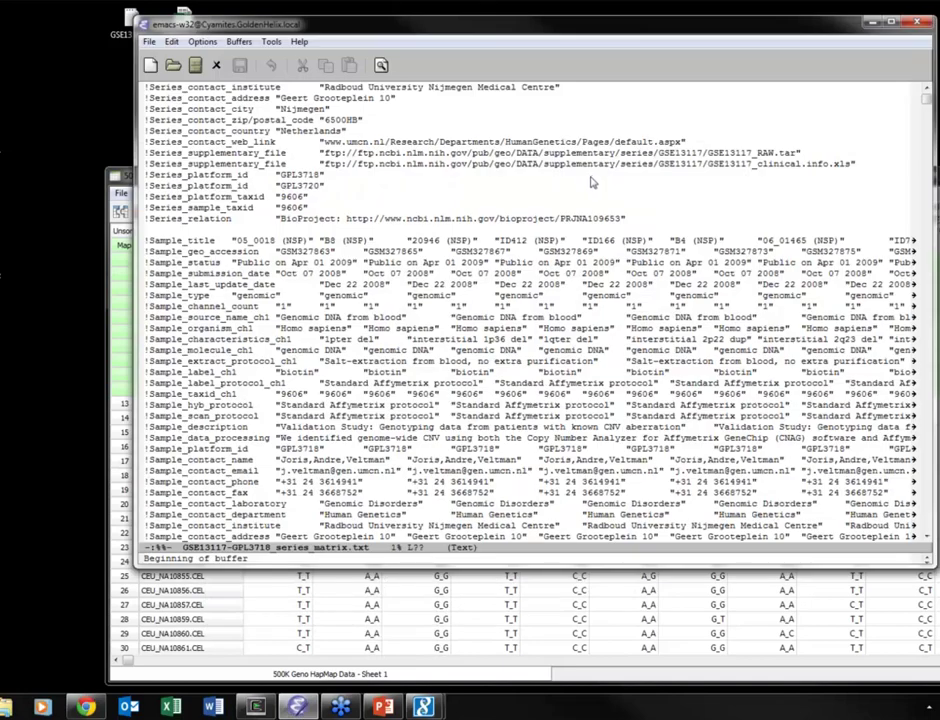
scroll(590, 182, up, 5)
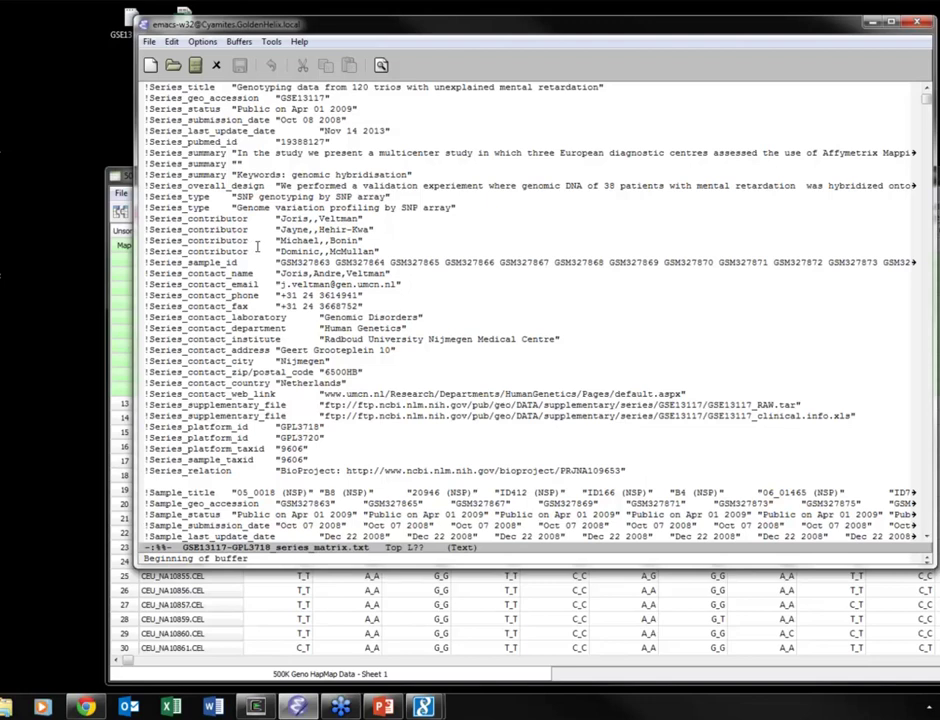
click(683, 618)
click(652, 36)
scroll(832, 497, down, 1)
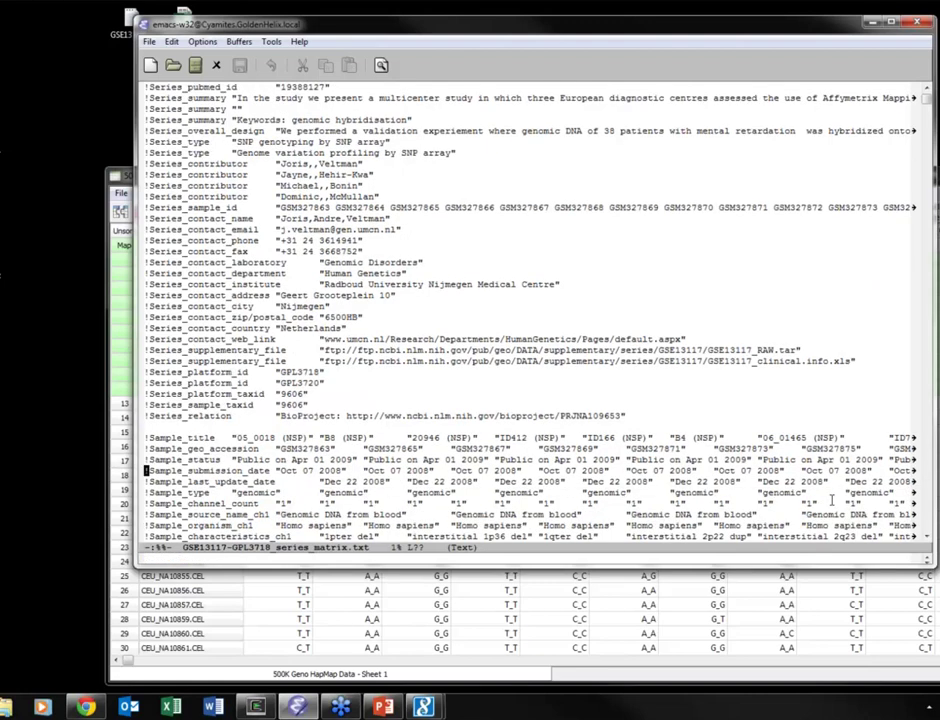
scroll(831, 499, down, 5)
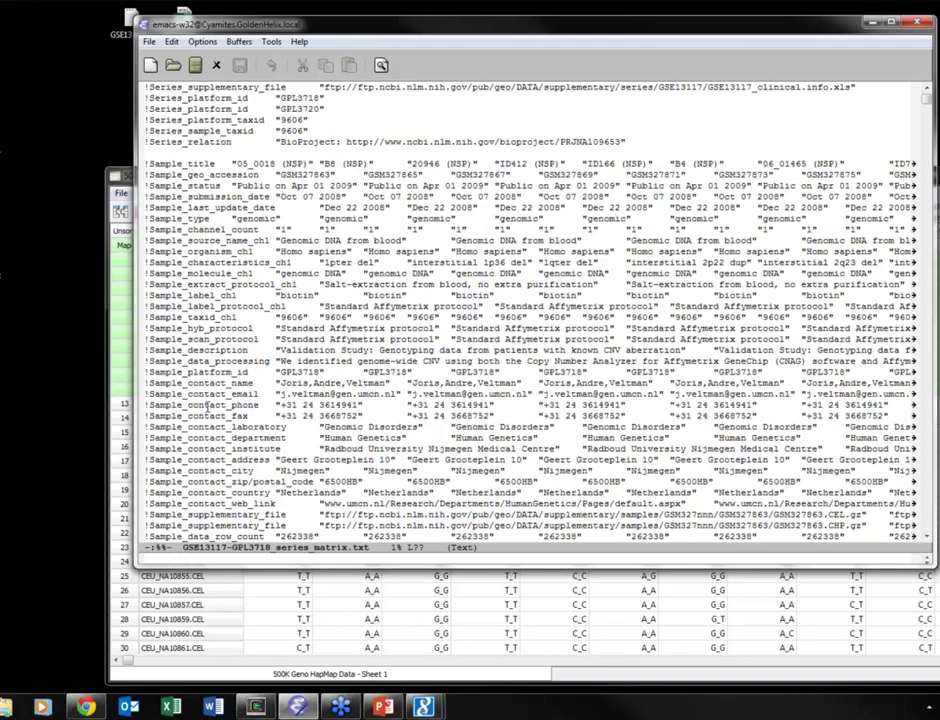
scroll(207, 405, down, 15)
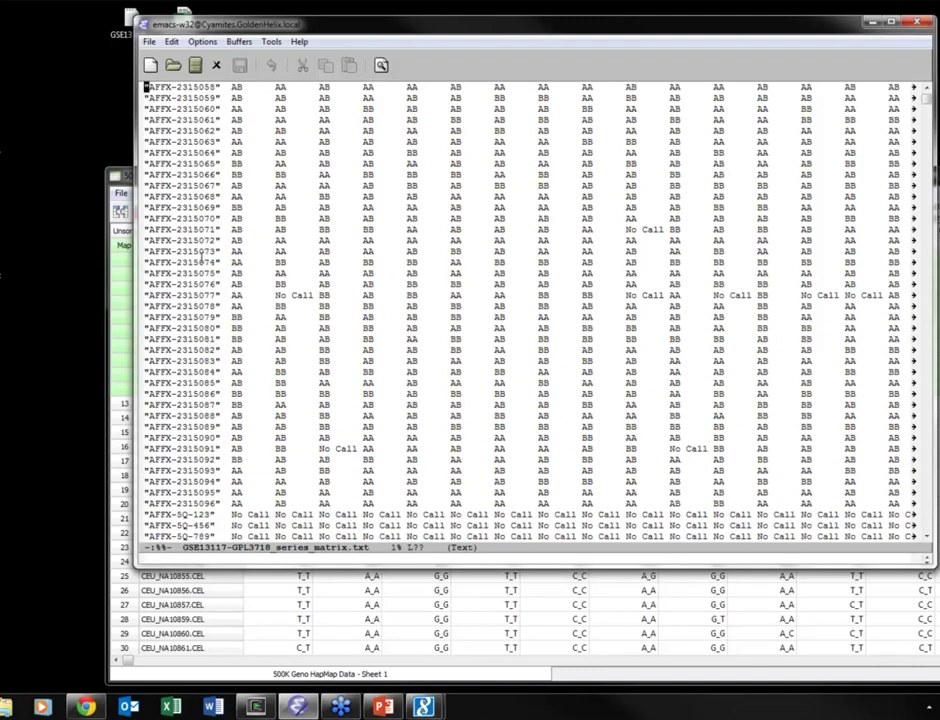
scroll(207, 245, down, 10)
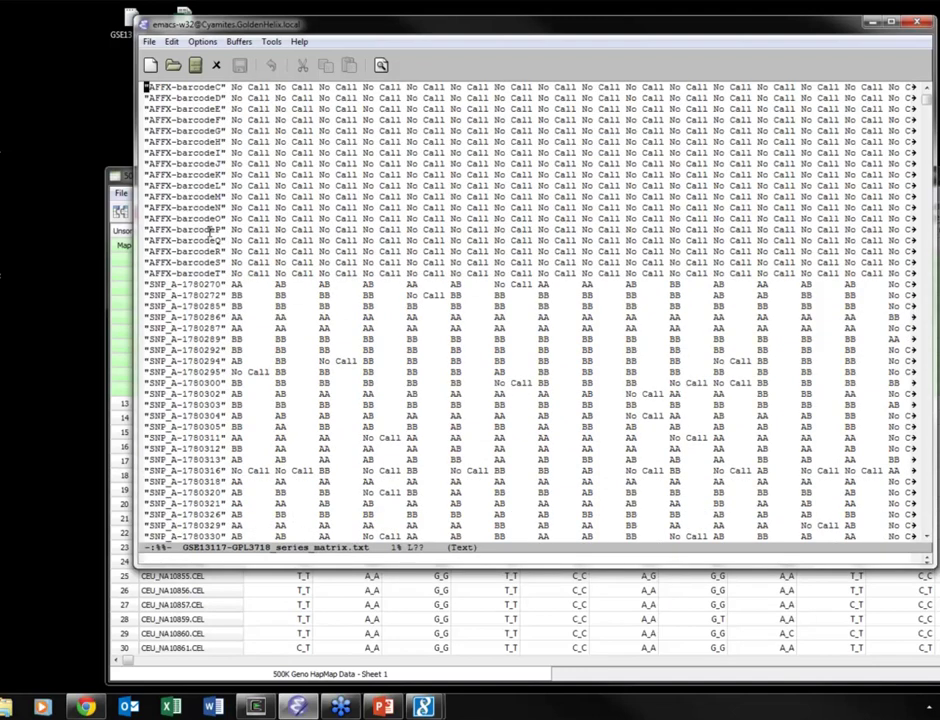
scroll(210, 230, down, 9)
scroll(212, 232, down, 15)
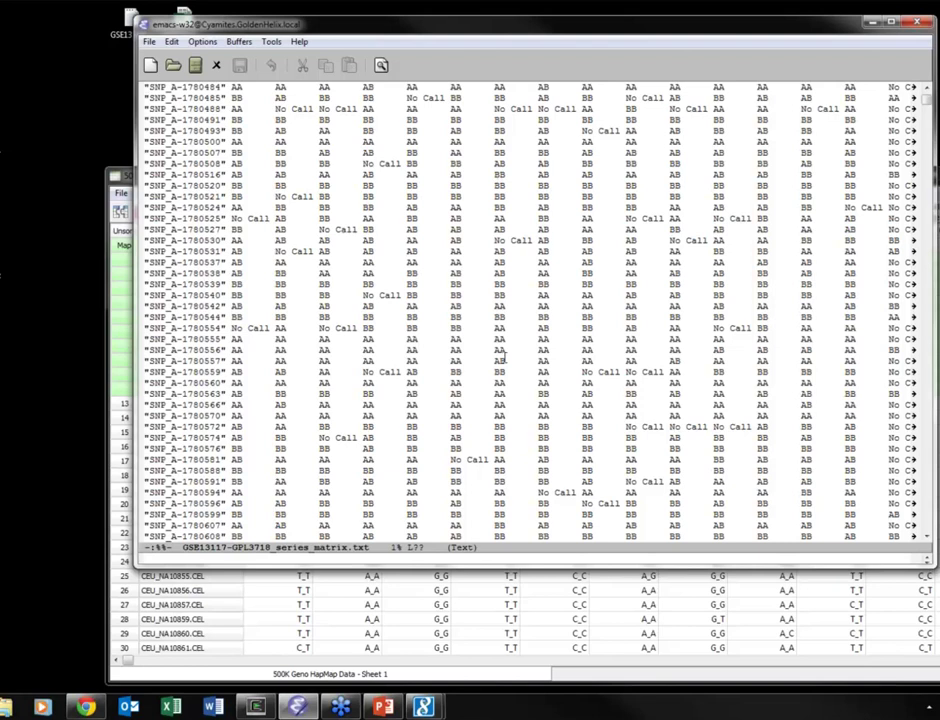
- Look back at the HapMap genotype spreadsheet in SVS and minimise the Emacs window
click(492, 610)
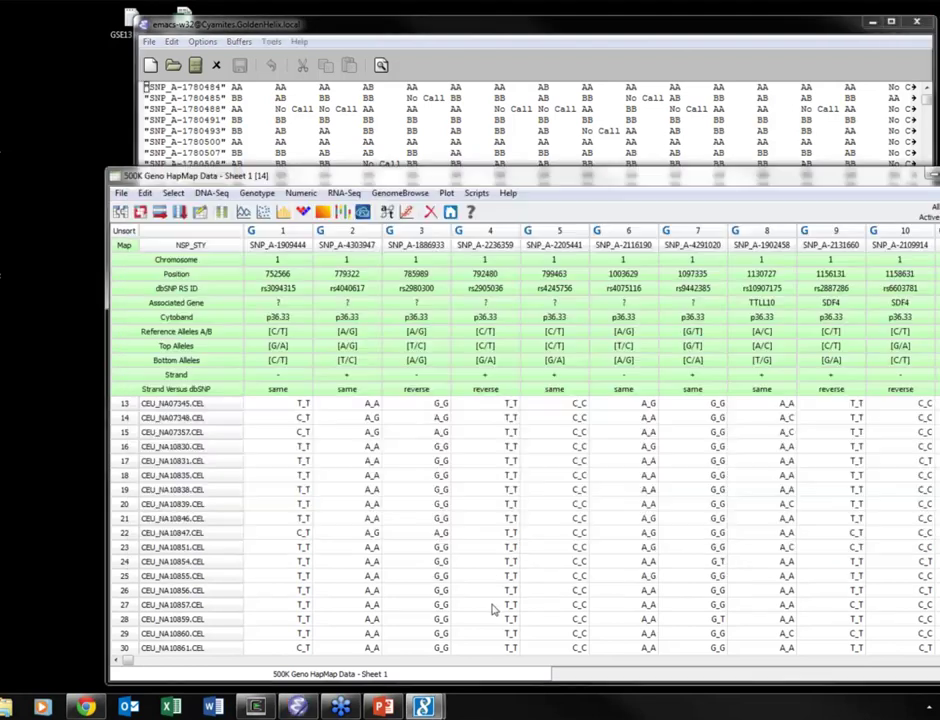
click(871, 21)
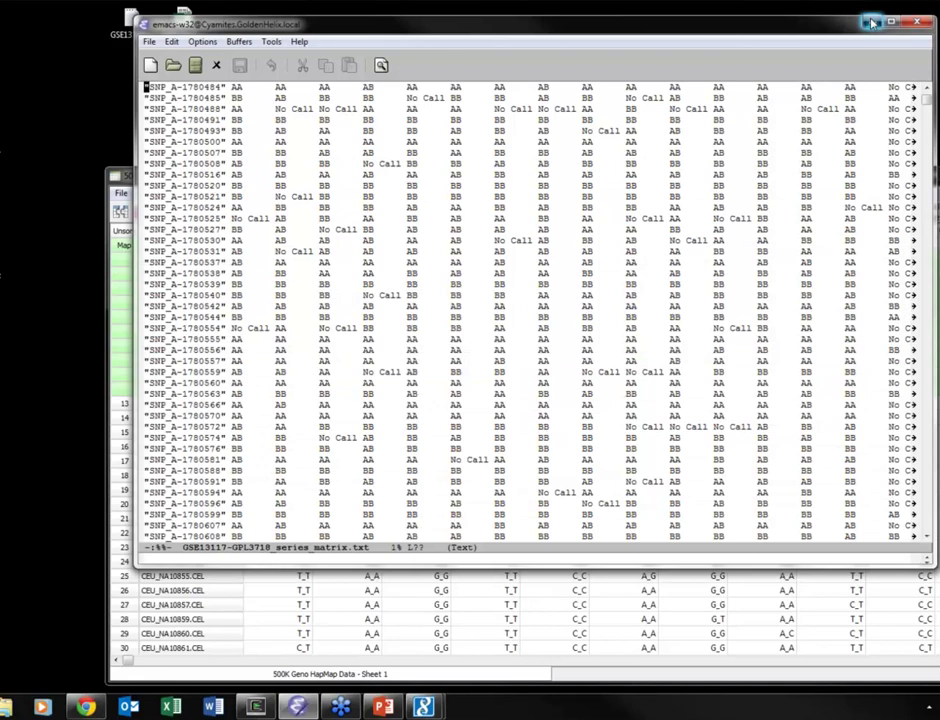
click(871, 21)
- Start a text import in the SVS project using GSE13117-GPL3718_series_matrix.txt from the Desktop, with the Tab Delimited file format
drag(478, 152, 347, 71)
click(152, 94)
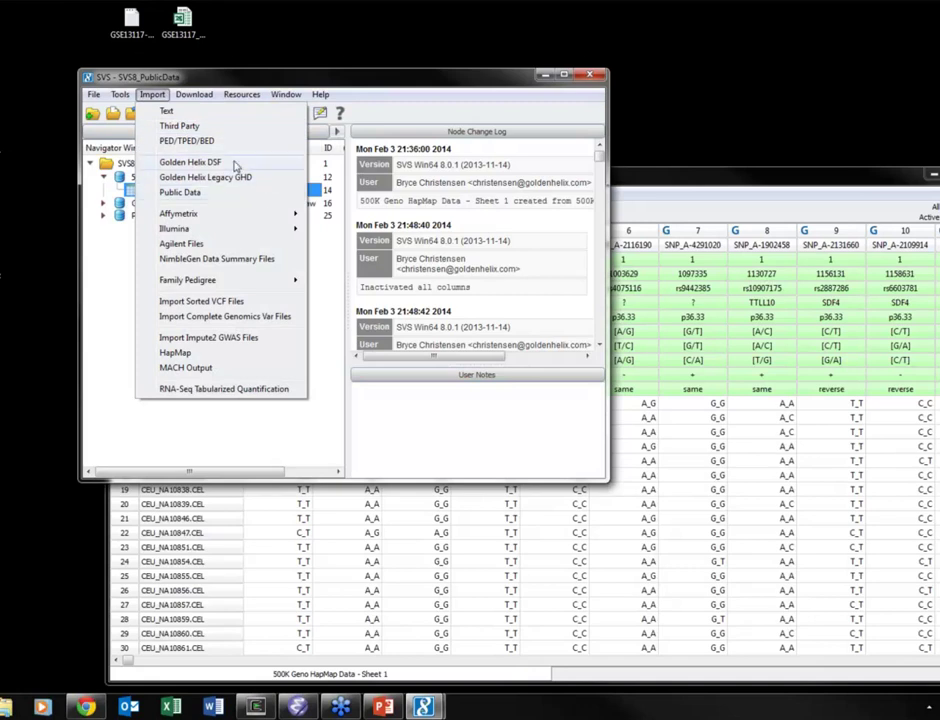
click(170, 111)
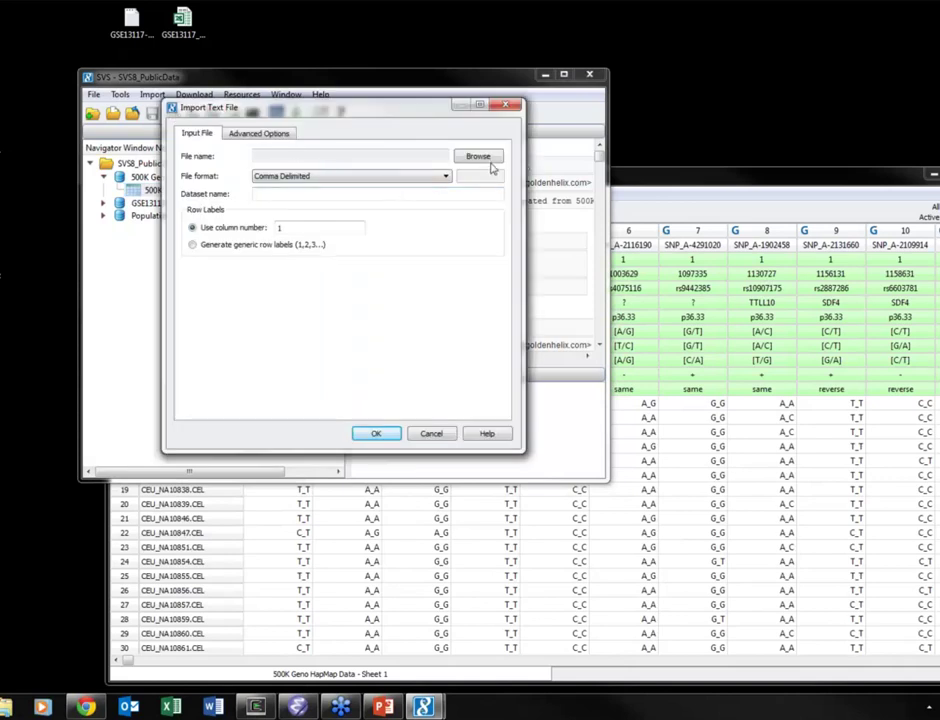
click(478, 157)
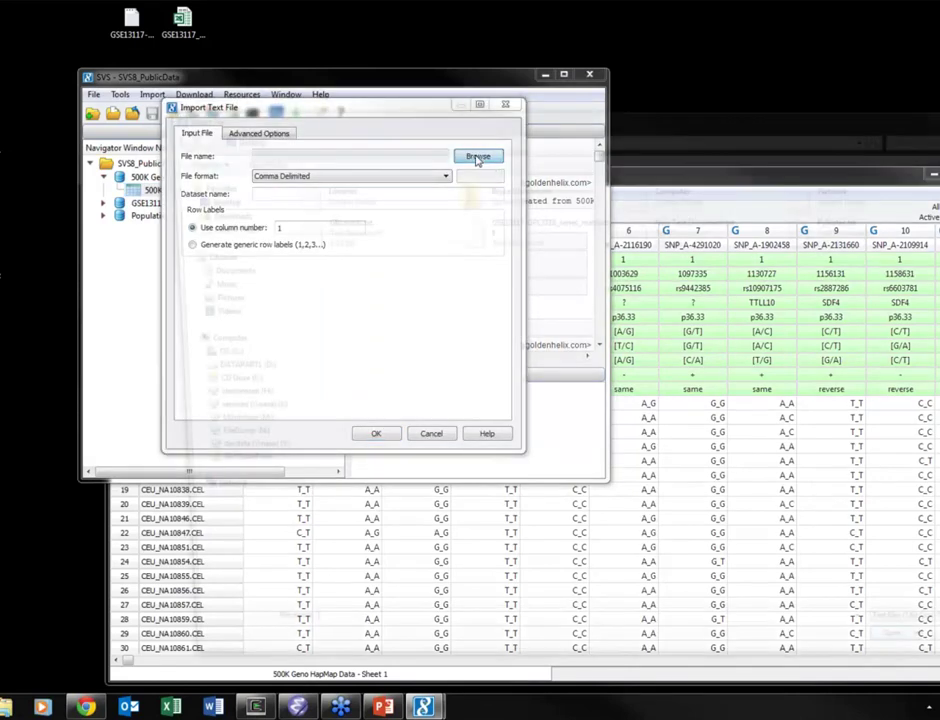
click(507, 235)
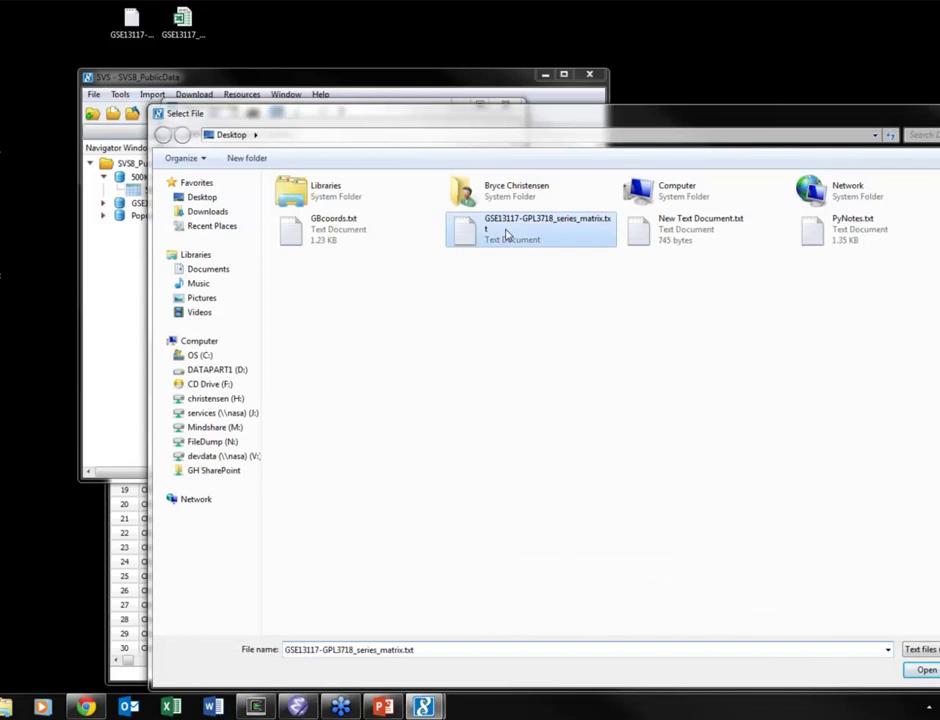
double_click(507, 235)
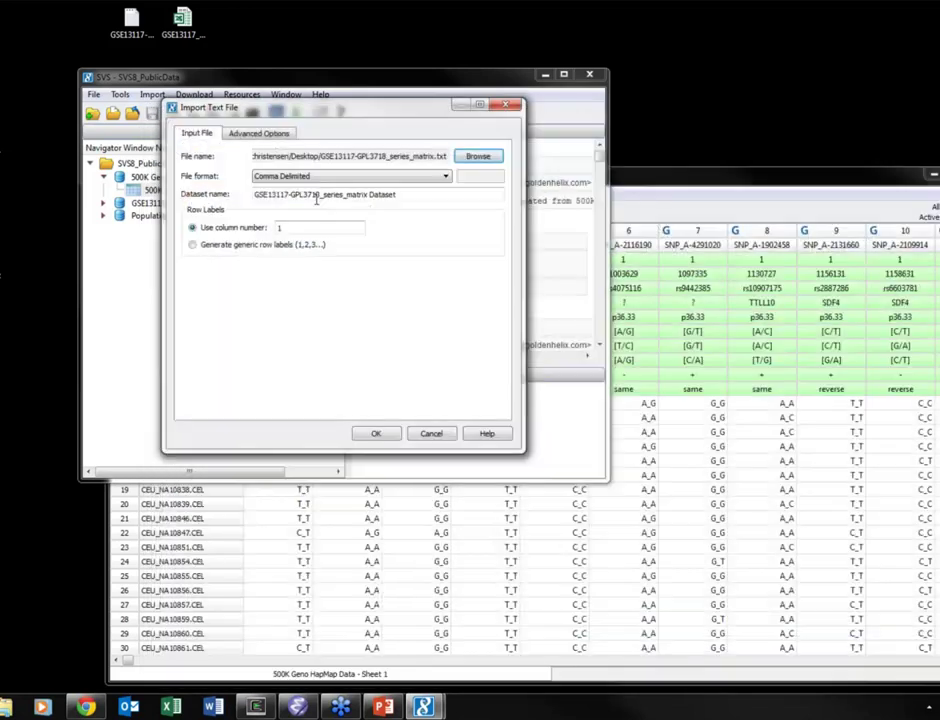
click(300, 176)
click(294, 204)
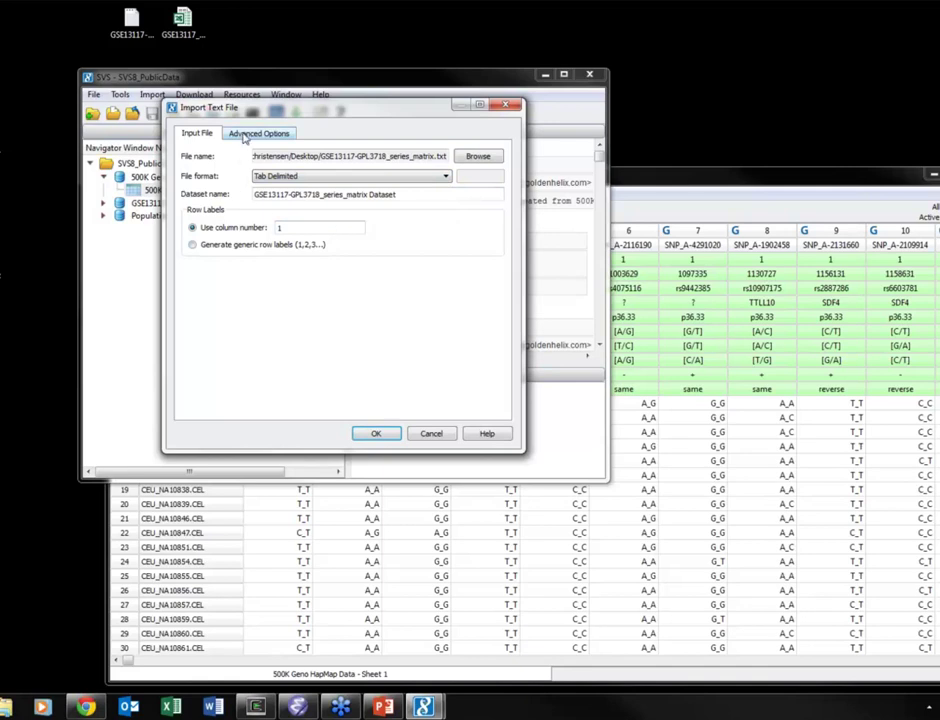
- Open the advanced import options and check the matrix file's header in Emacs to find how many rows to skip
click(244, 135)
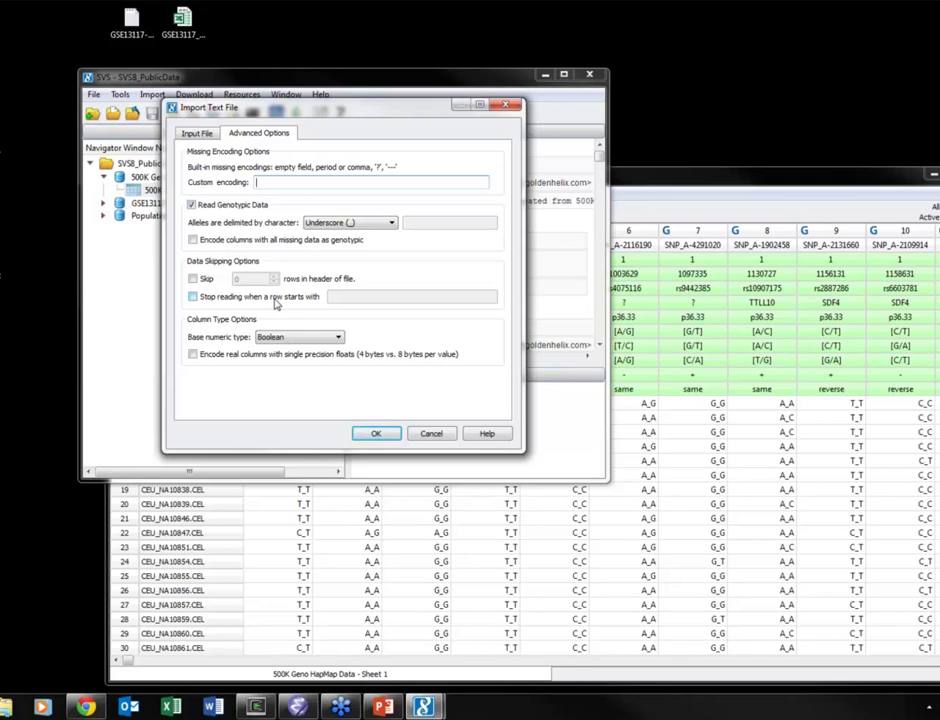
click(296, 708)
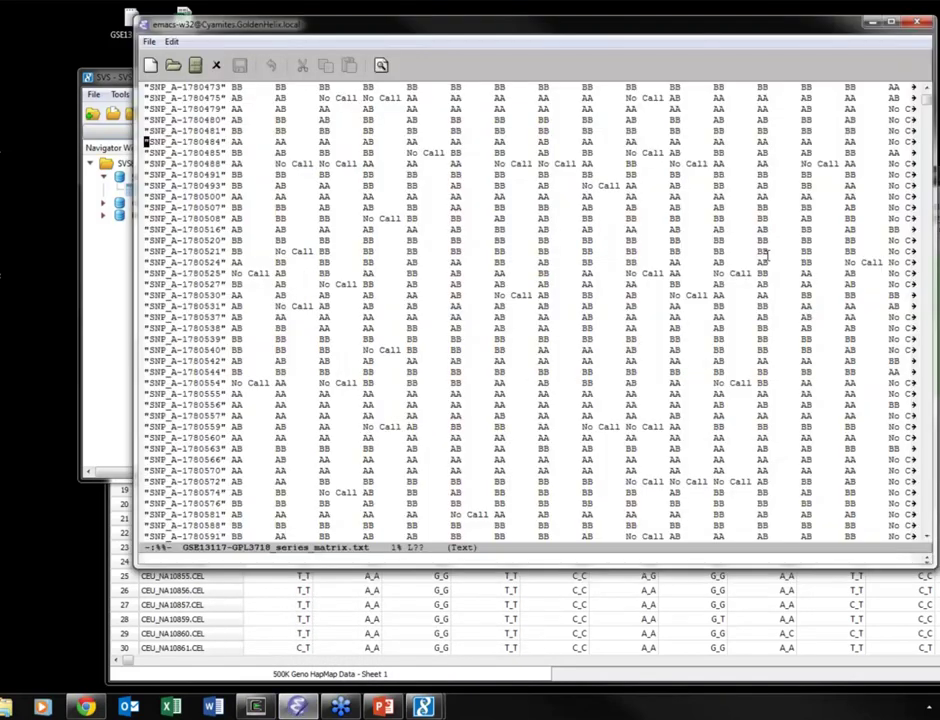
scroll(766, 258, up, 10)
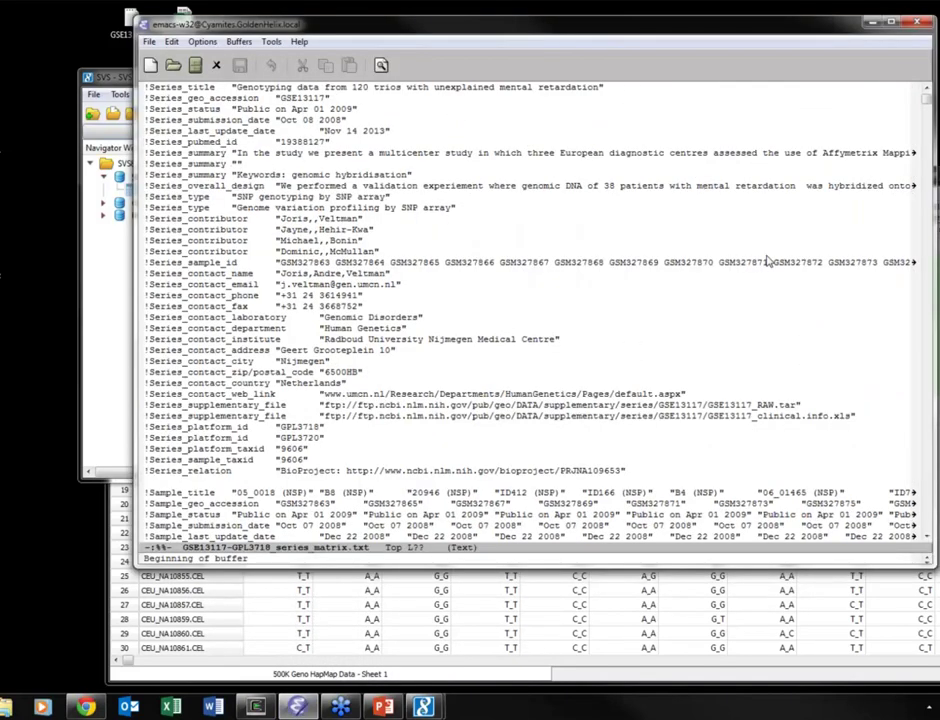
scroll(630, 314, down, 2)
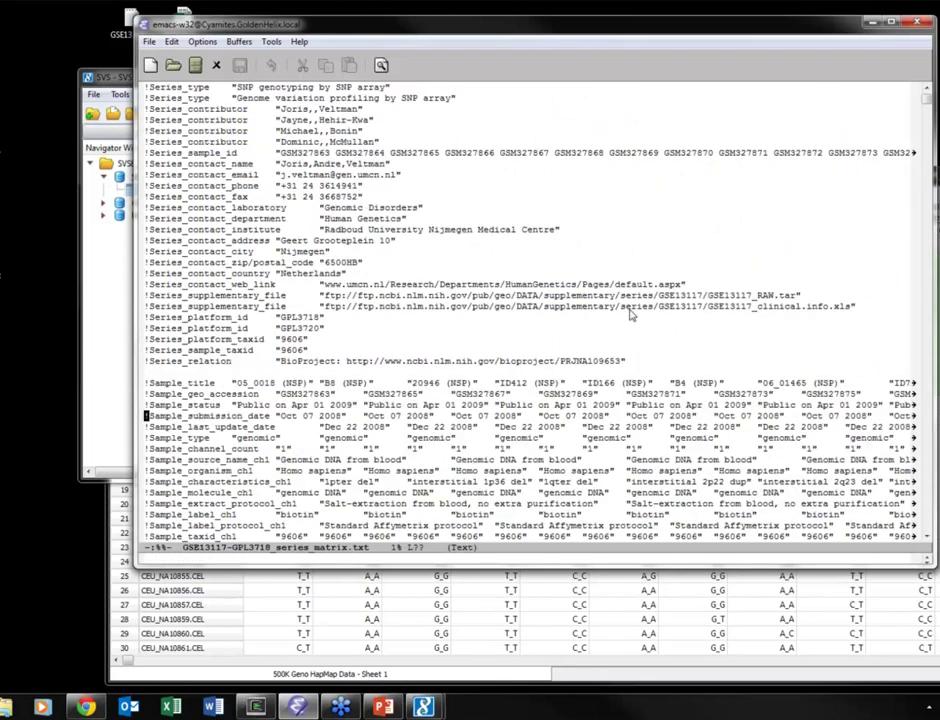
scroll(630, 314, down, 4)
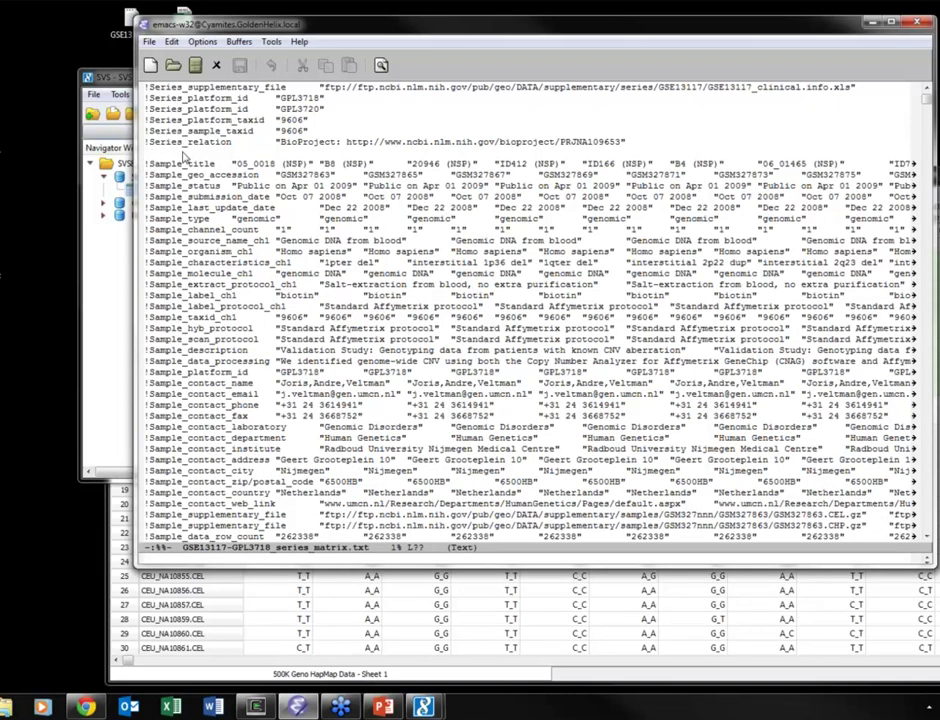
scroll(183, 152, down, 1)
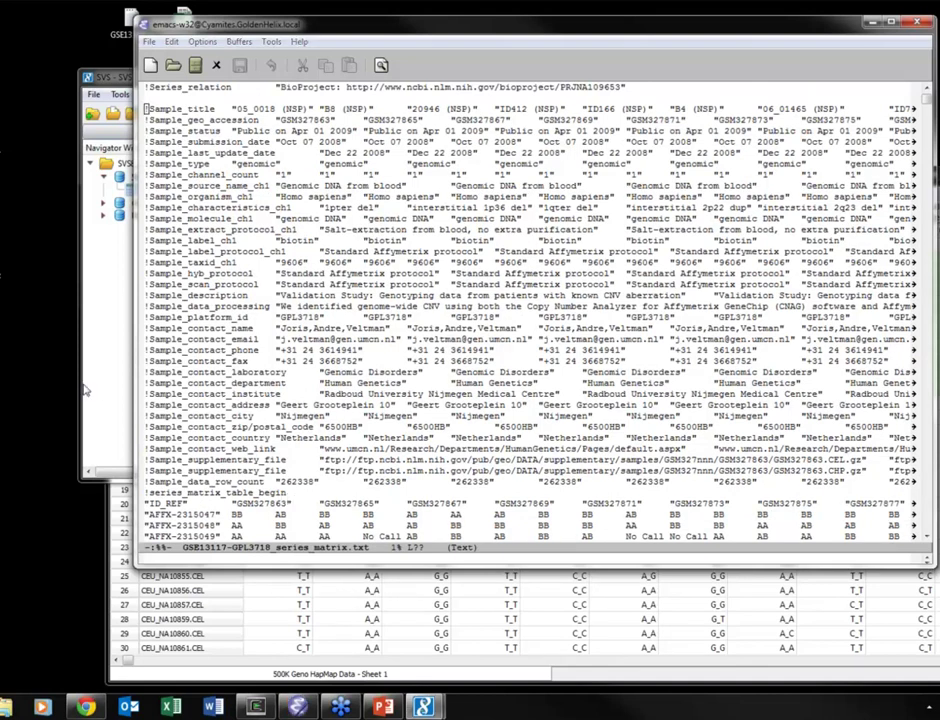
- Return to the SVS text import options and skip 37 rows in the header of the file
click(121, 411)
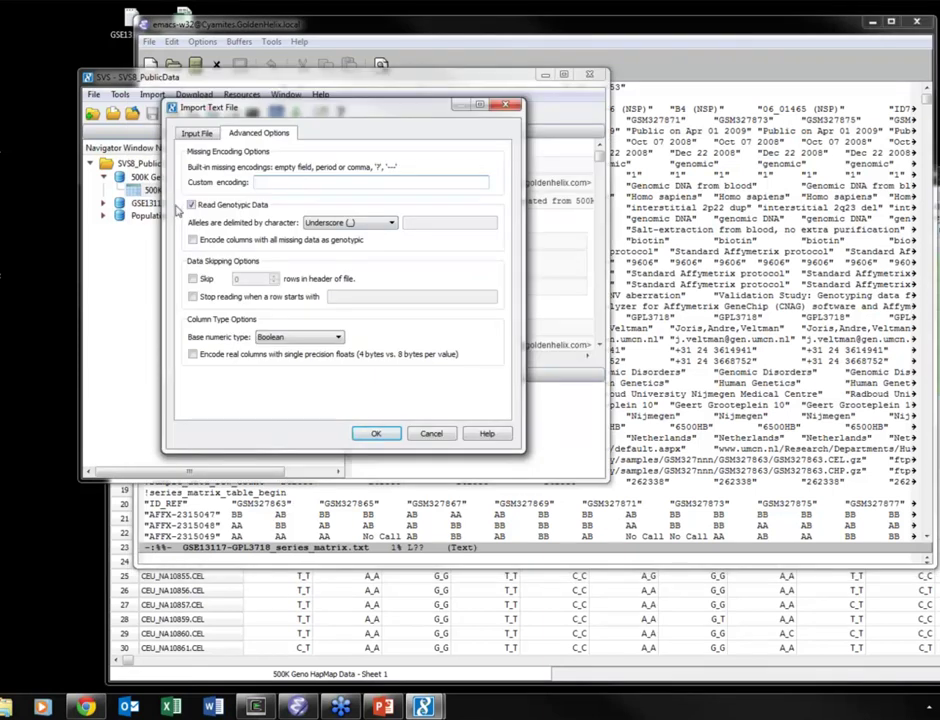
click(193, 278)
double_click(236, 279)
text(1)
text(37)
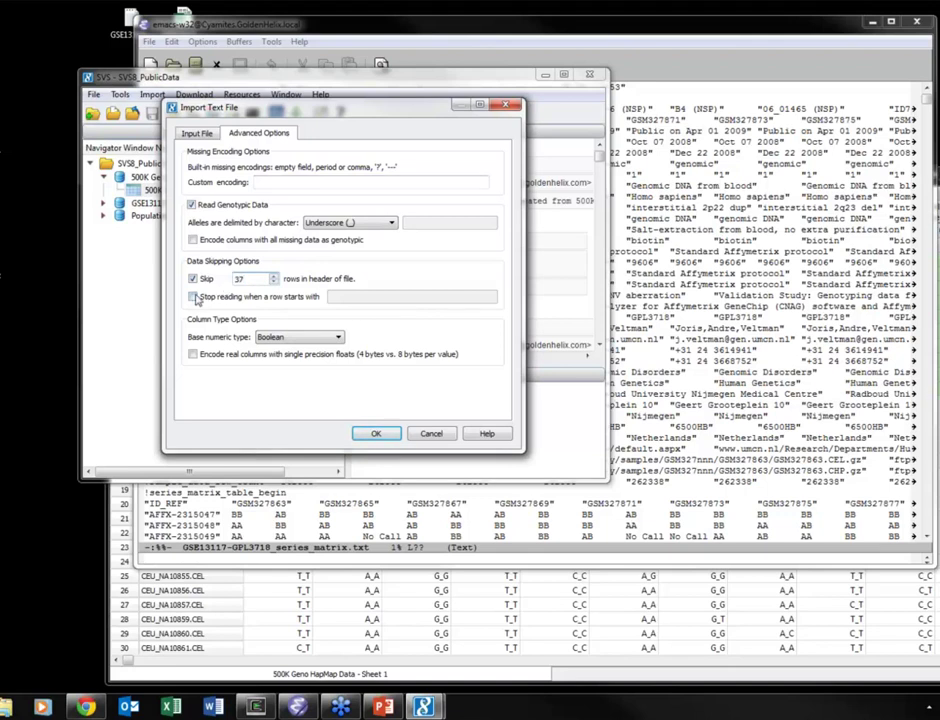
- Stop reading when a row starts with !series_matrix_table_begin, and run the import
click(194, 297)
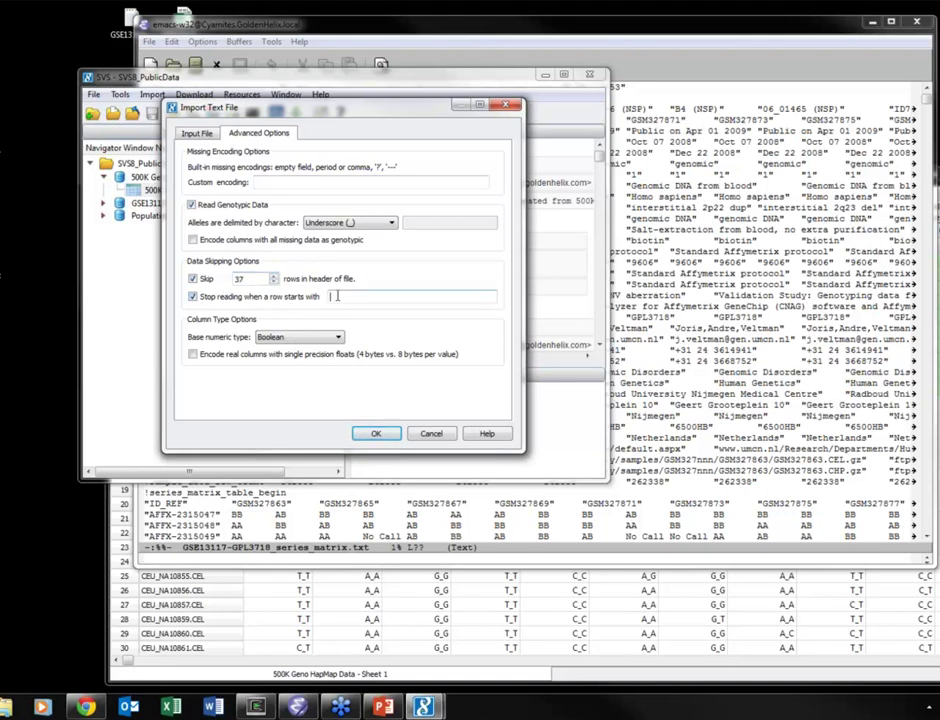
click(337, 296)
text(!series_matrix_table_begin)
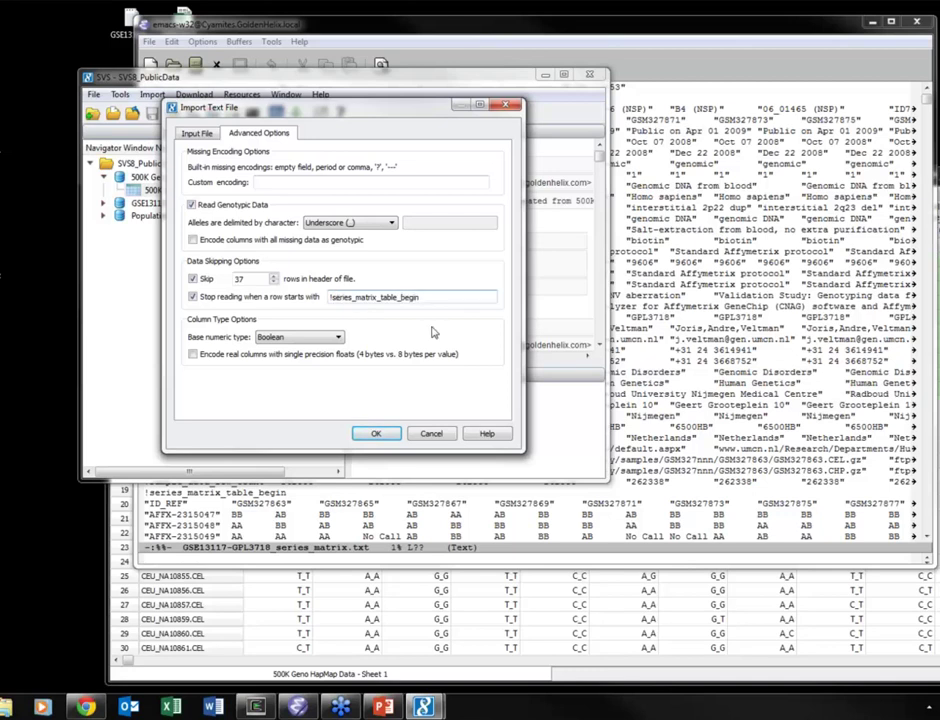
click(378, 434)
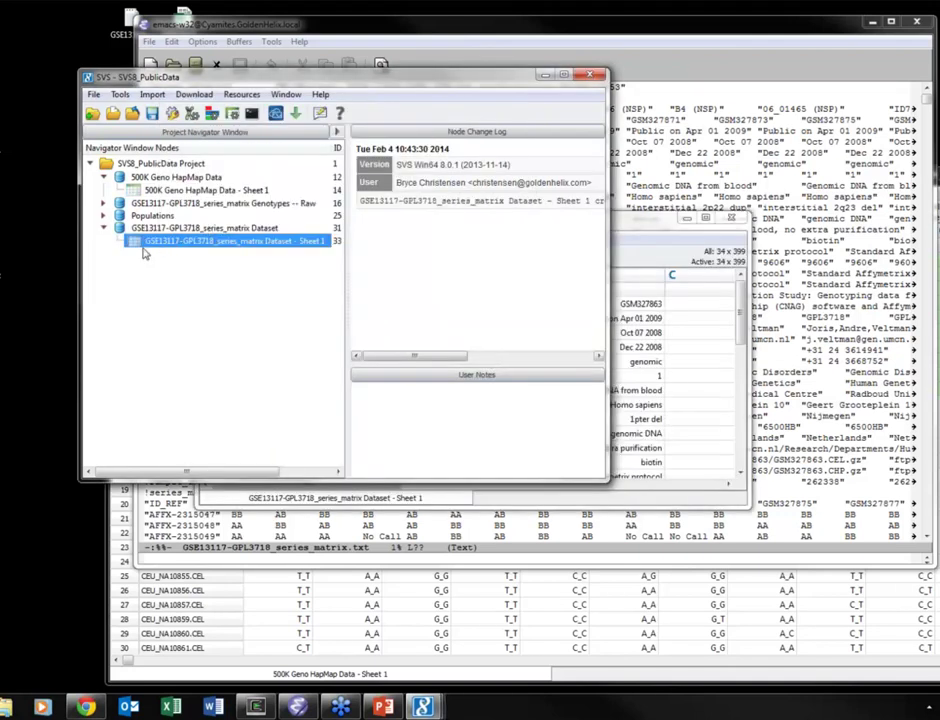
- Open Sheet 1 of the imported GSE13117-GPL3718_series_matrix Dataset and examine the sample annotations across its columns
drag(606, 480, 749, 480)
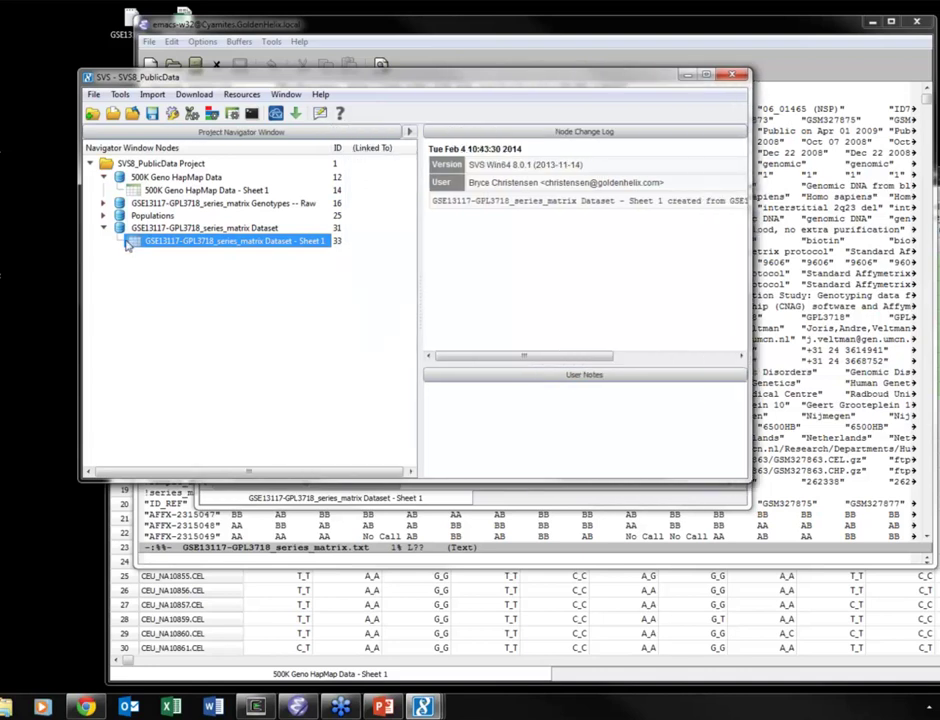
double_click(130, 245)
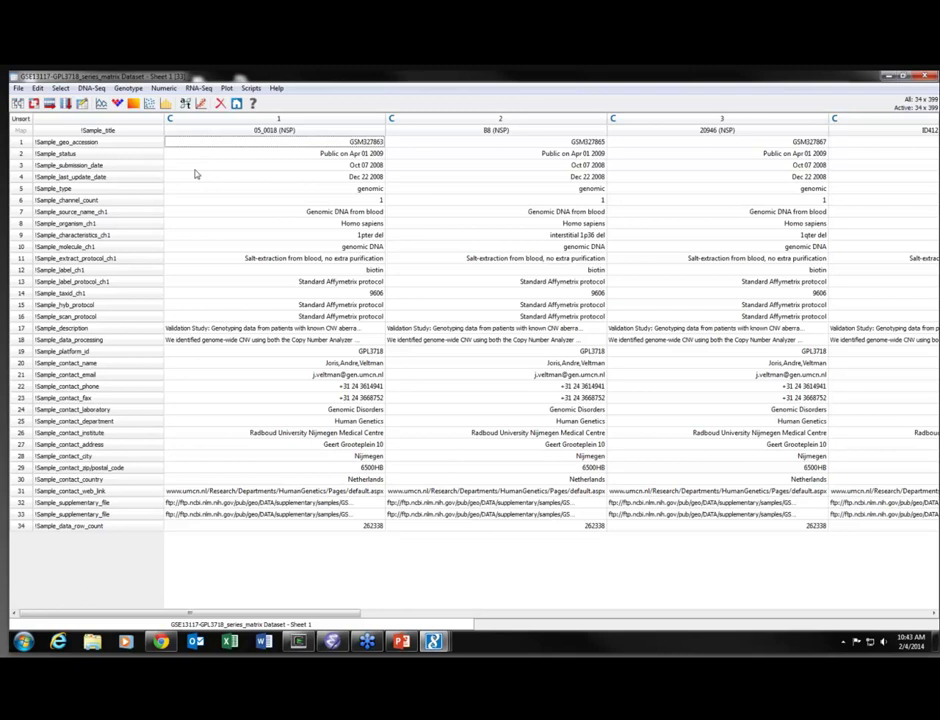
drag(110, 613, 690, 617)
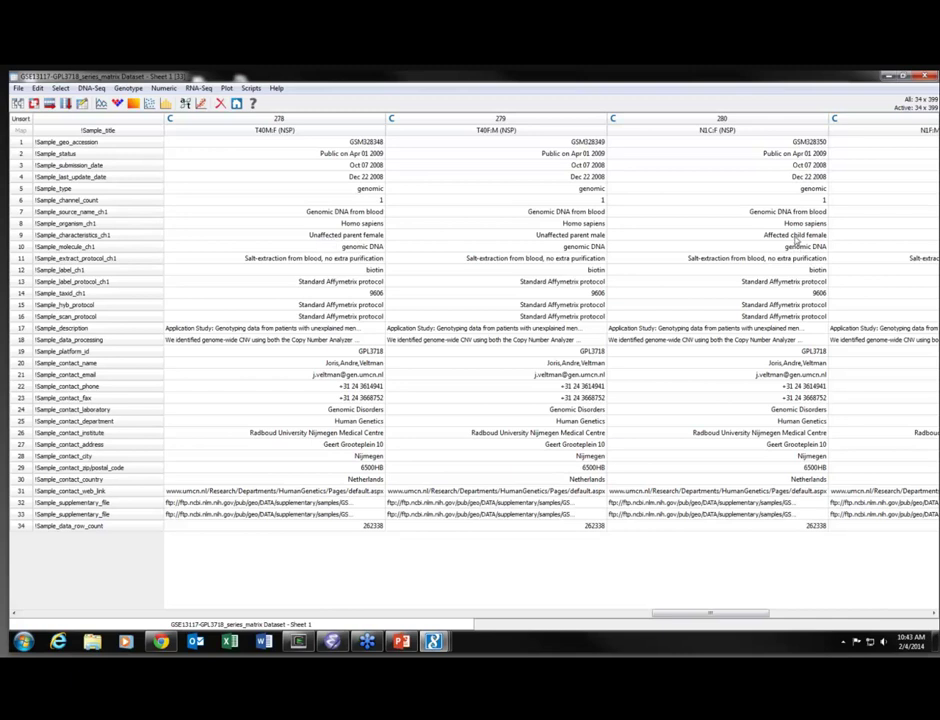
click(589, 143)
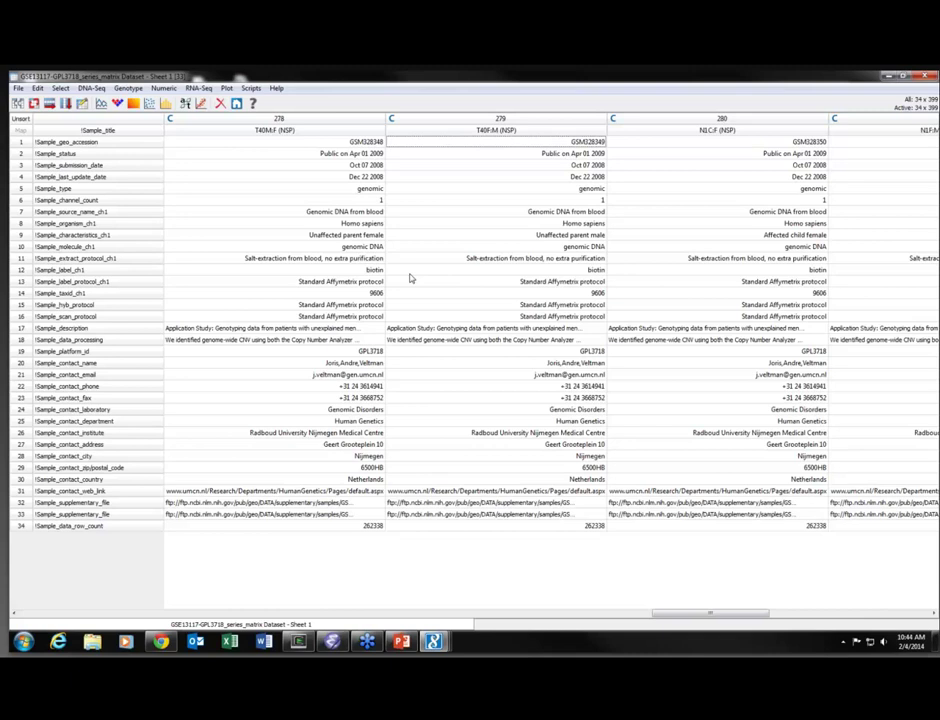
- Transpose the sample annotation sheet as a child of the current spreadsheet and maximise the resulting spreadsheet
click(33, 104)
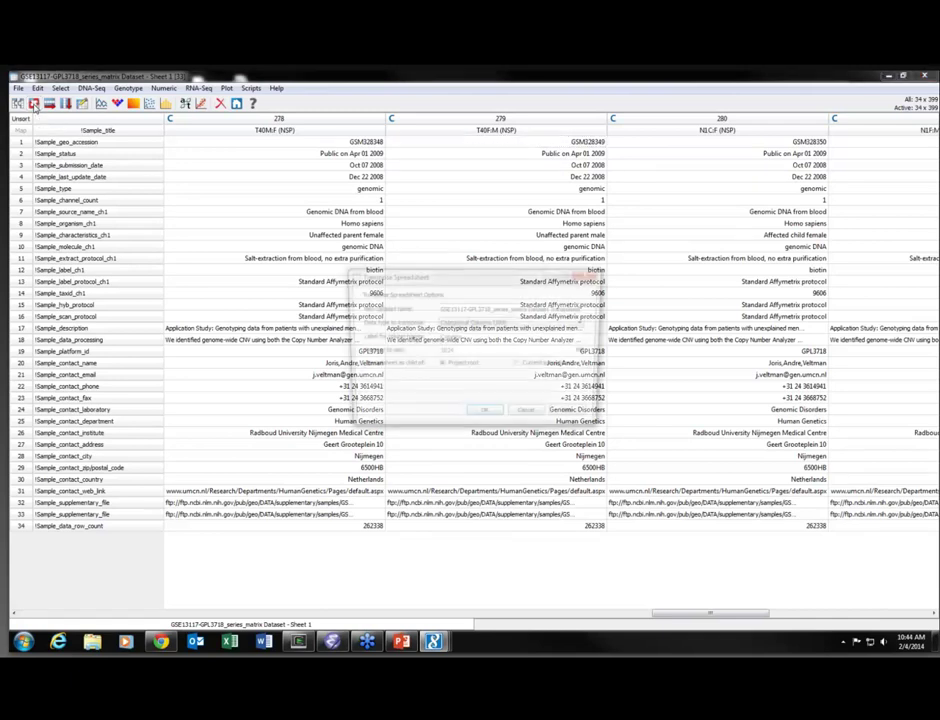
click(519, 365)
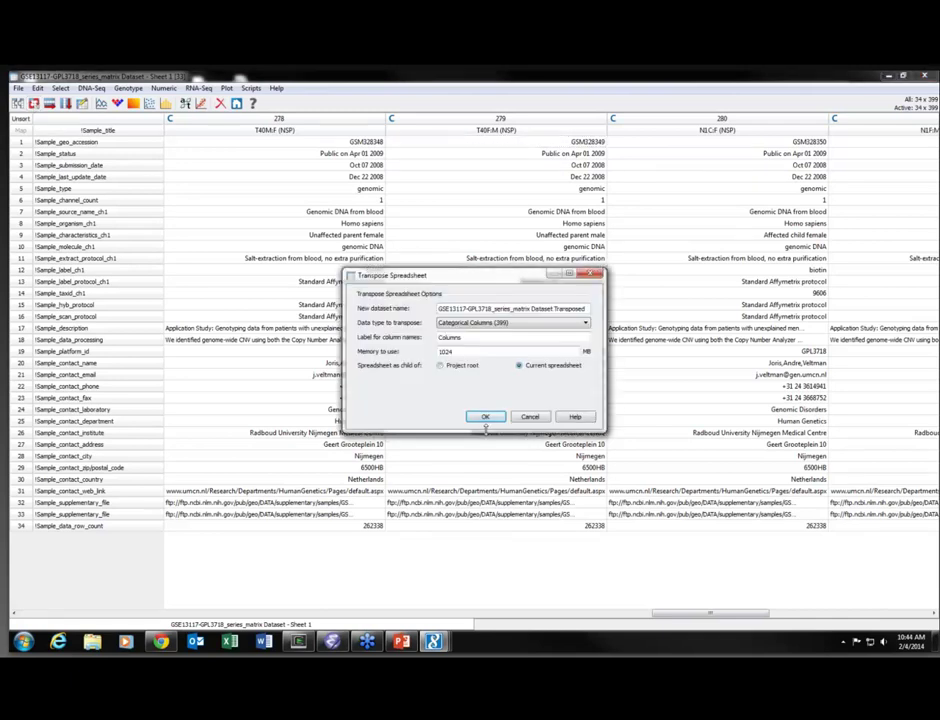
click(486, 418)
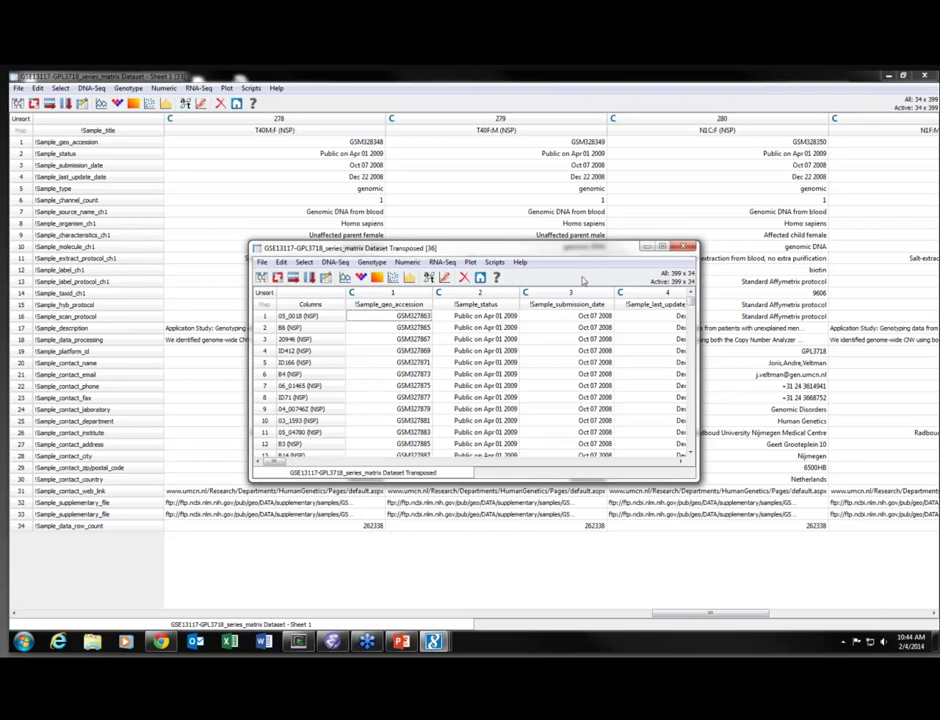
click(663, 248)
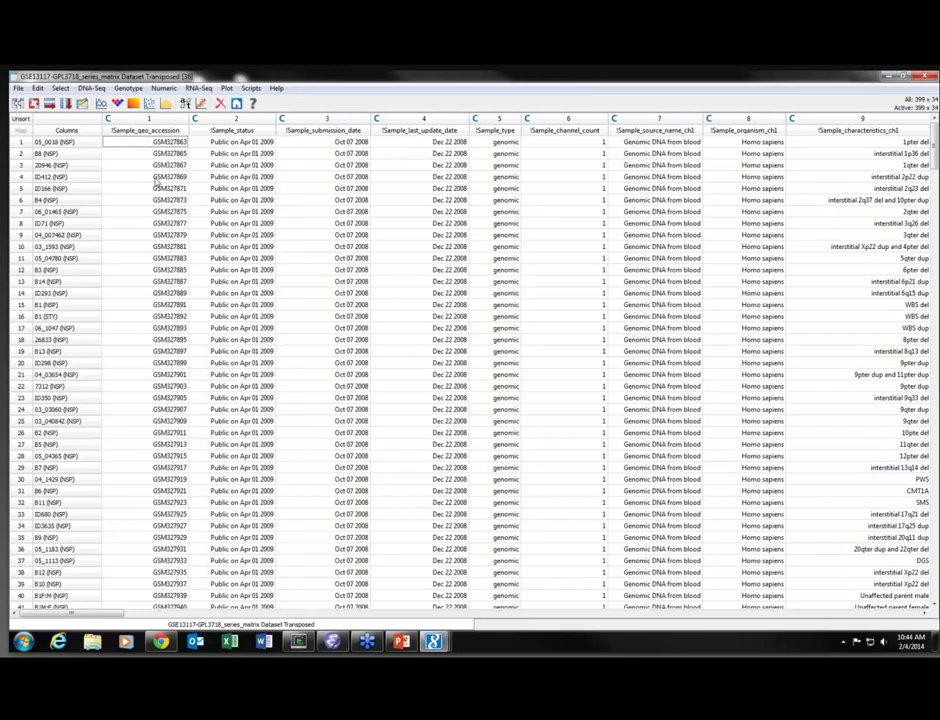
- Inactivate all columns of the transposed spreadsheet, and reactivate only !Sample_geo_accession and !Sample_characteristics_ch1
click(60, 88)
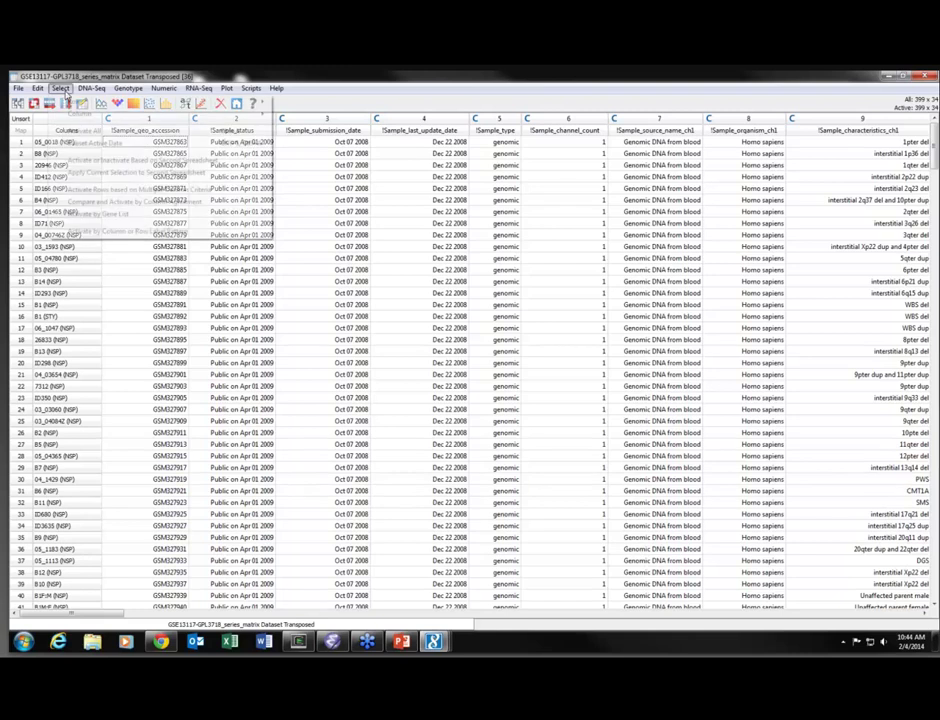
mouse_move(250, 113)
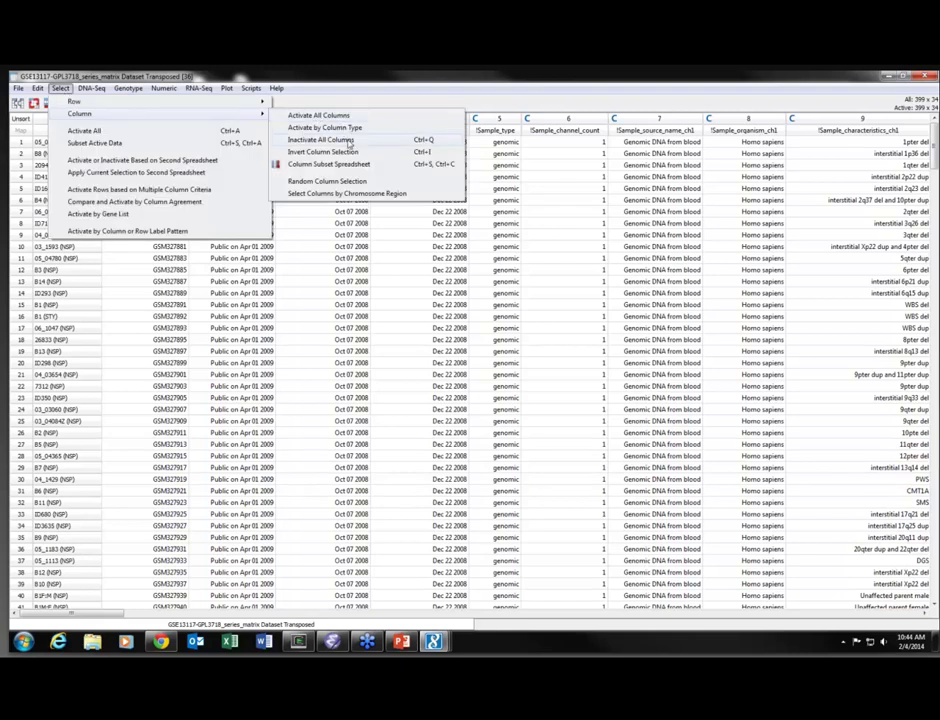
click(349, 143)
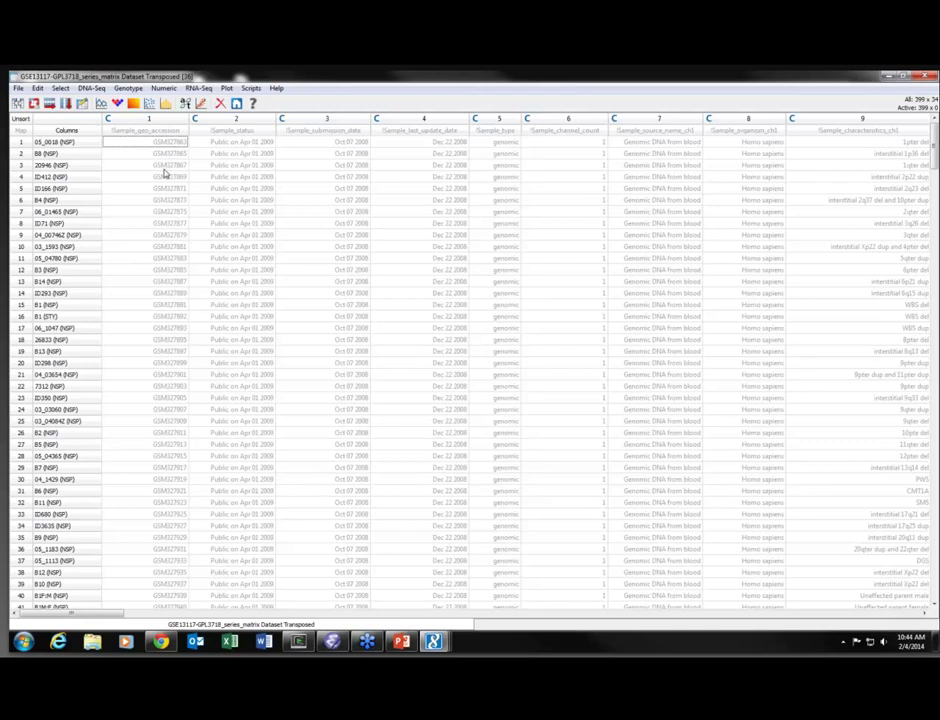
click(162, 135)
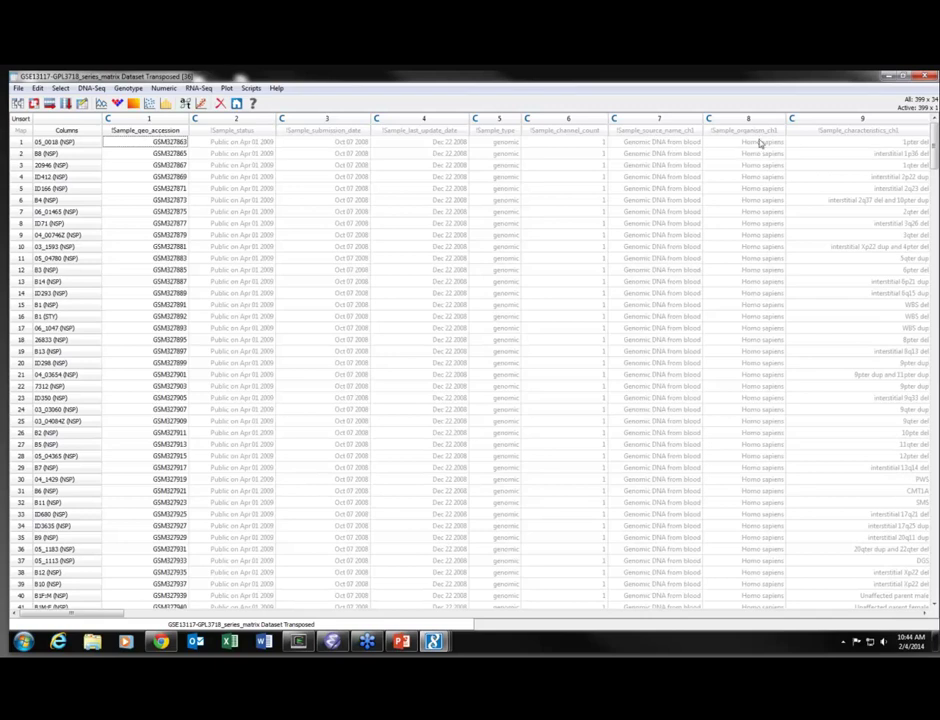
click(833, 134)
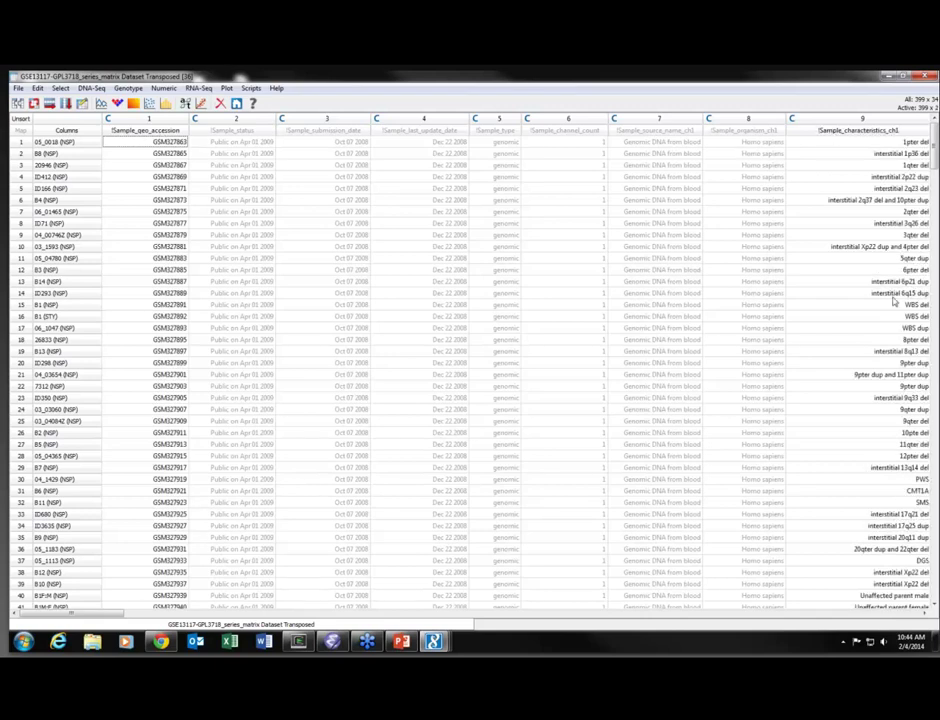
- Check the sample characteristics down the rows, create a column subset spreadsheet from the active columns, and close the transposed spreadsheet
scroll(893, 302, down, 6)
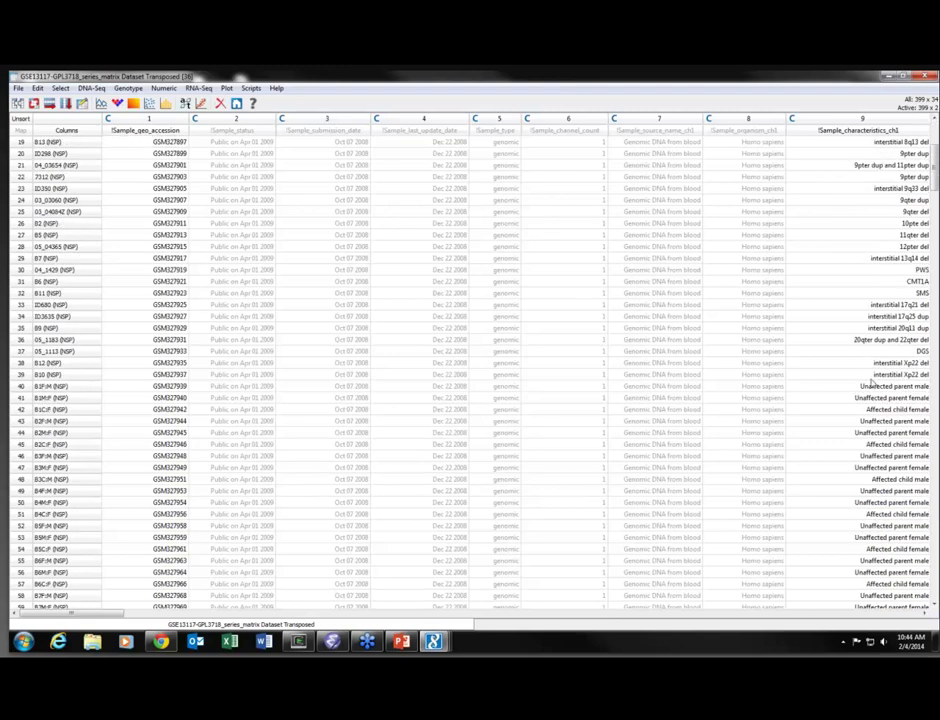
scroll(868, 384, down, 6)
scroll(872, 384, up, 8)
click(65, 103)
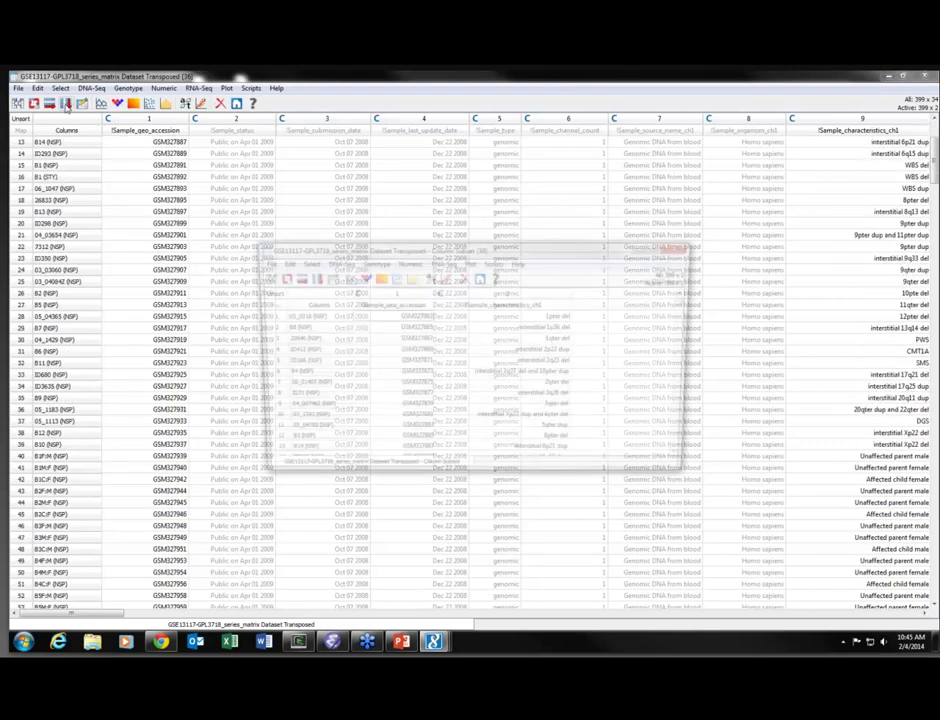
click(929, 82)
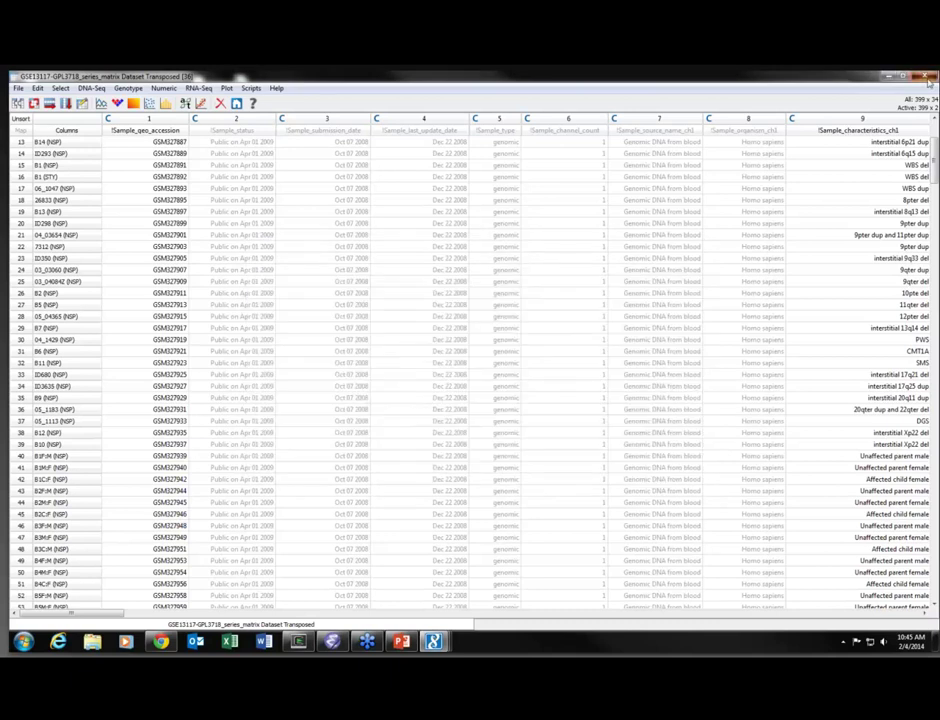
click(929, 80)
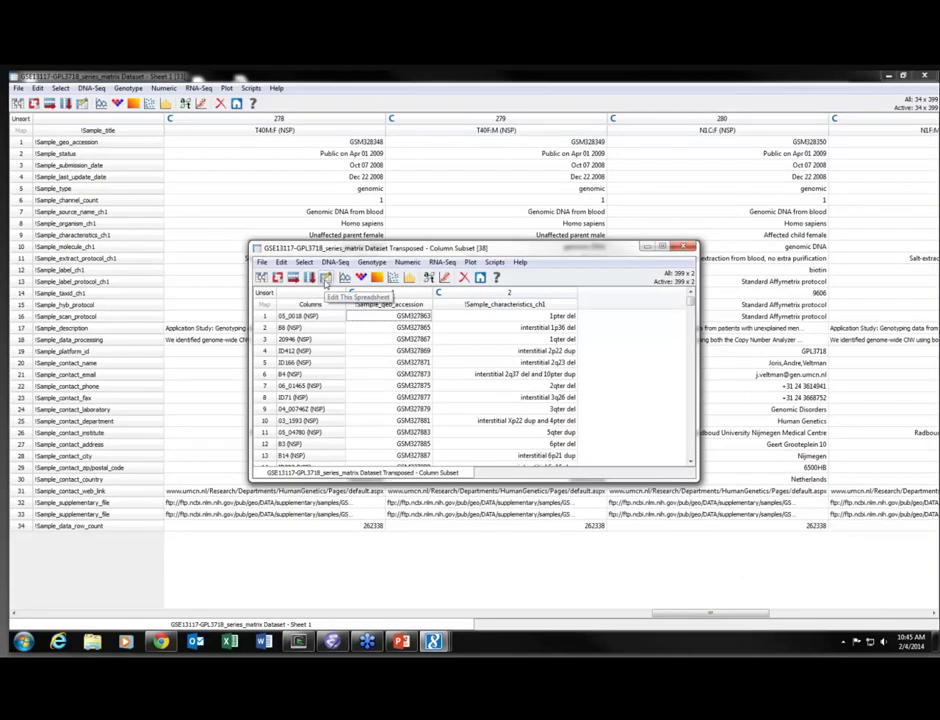
- Edit the column subset spreadsheet and switch its row labels with the !Sample_geo_accession column
click(325, 283)
right_click(404, 305)
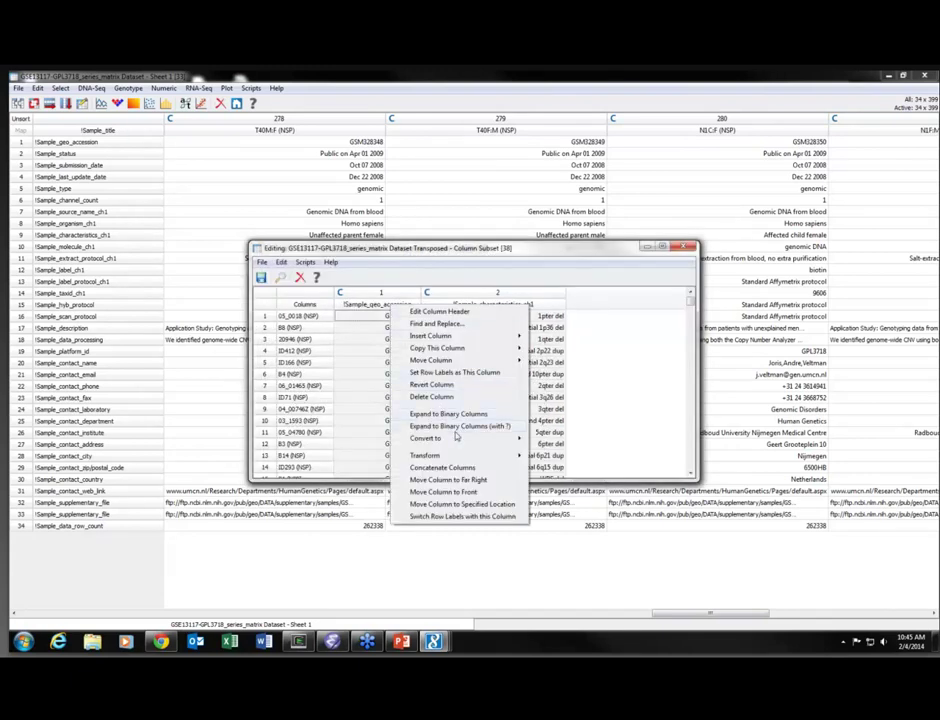
click(462, 516)
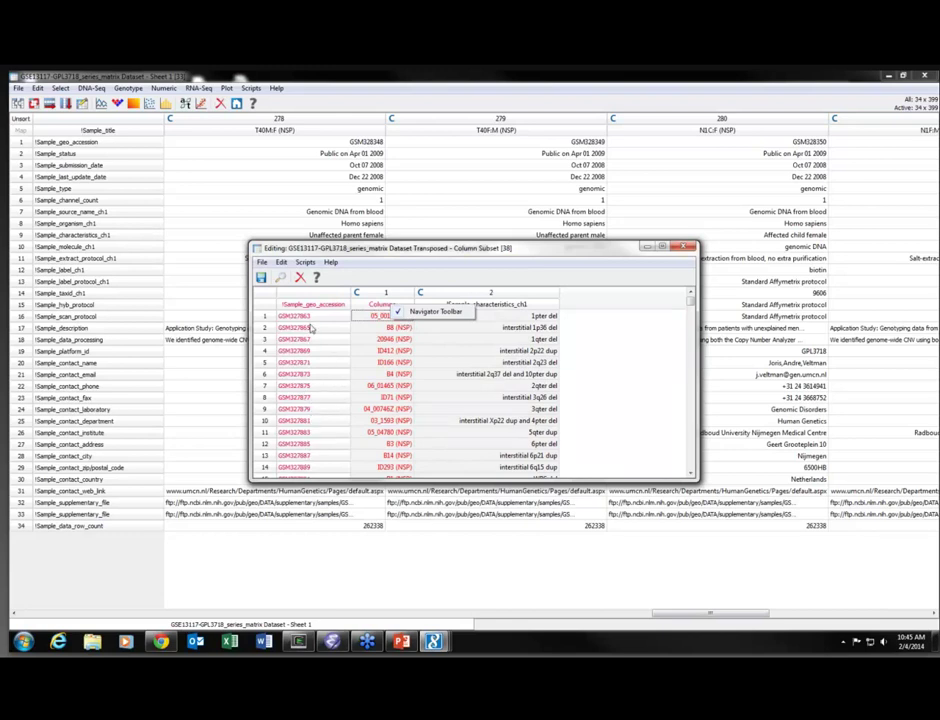
- Save the edited spreadsheet as a child of the project root with the dataset name Final Sample Data
click(260, 278)
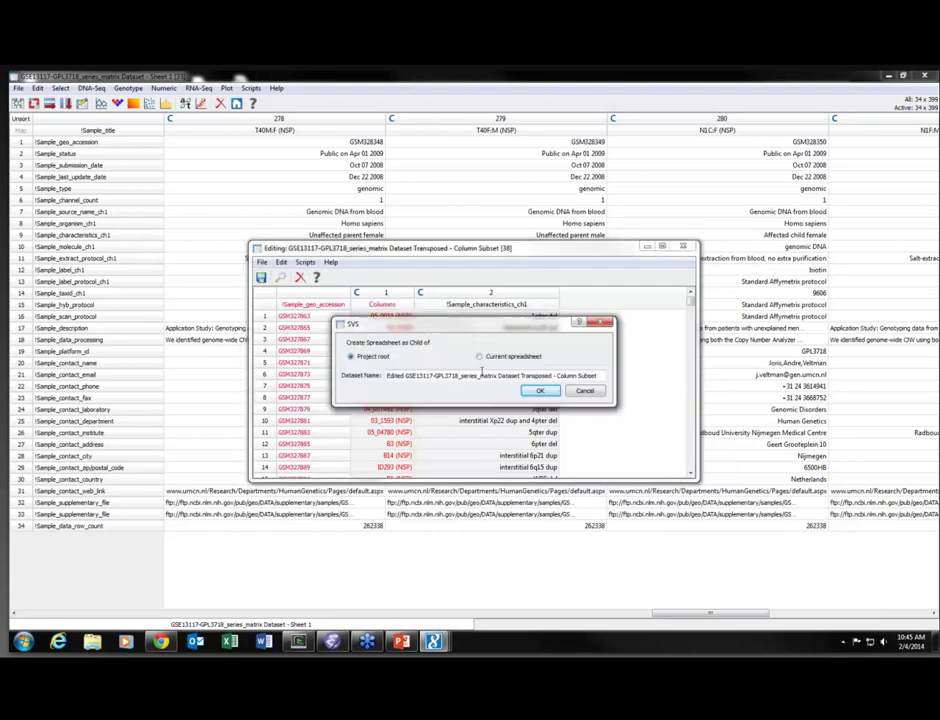
triple_click(466, 375)
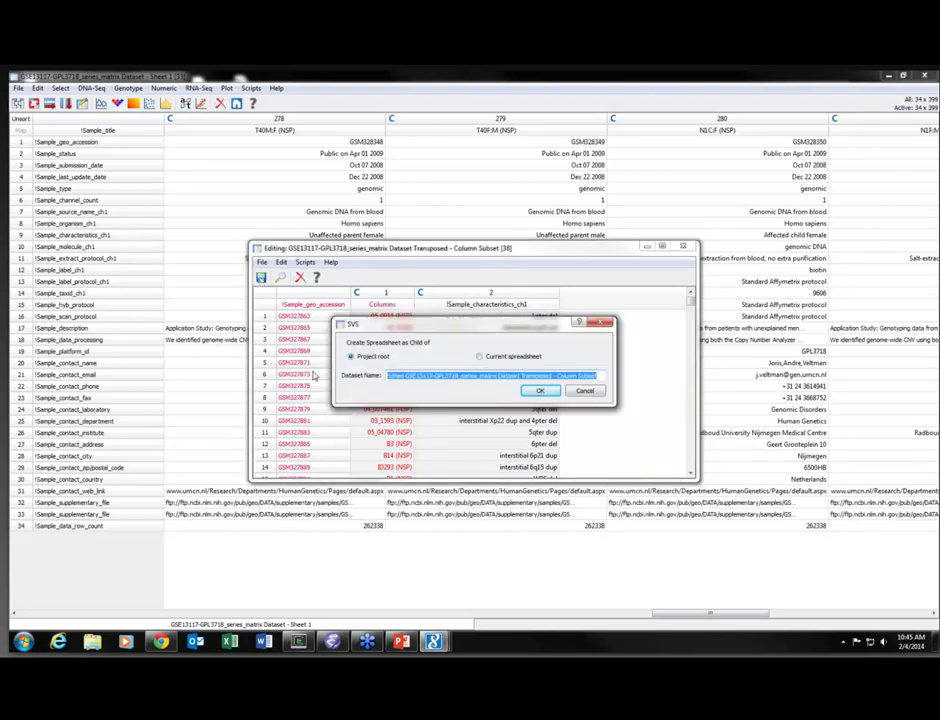
text(Final Sma)
text(ampl)
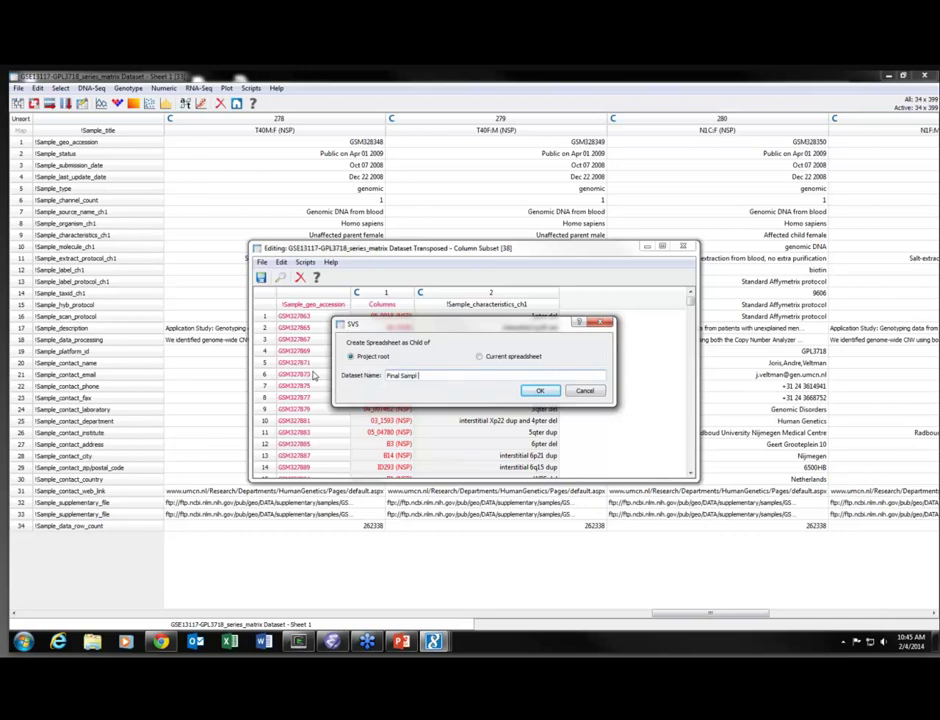
text(e Data)
click(539, 391)
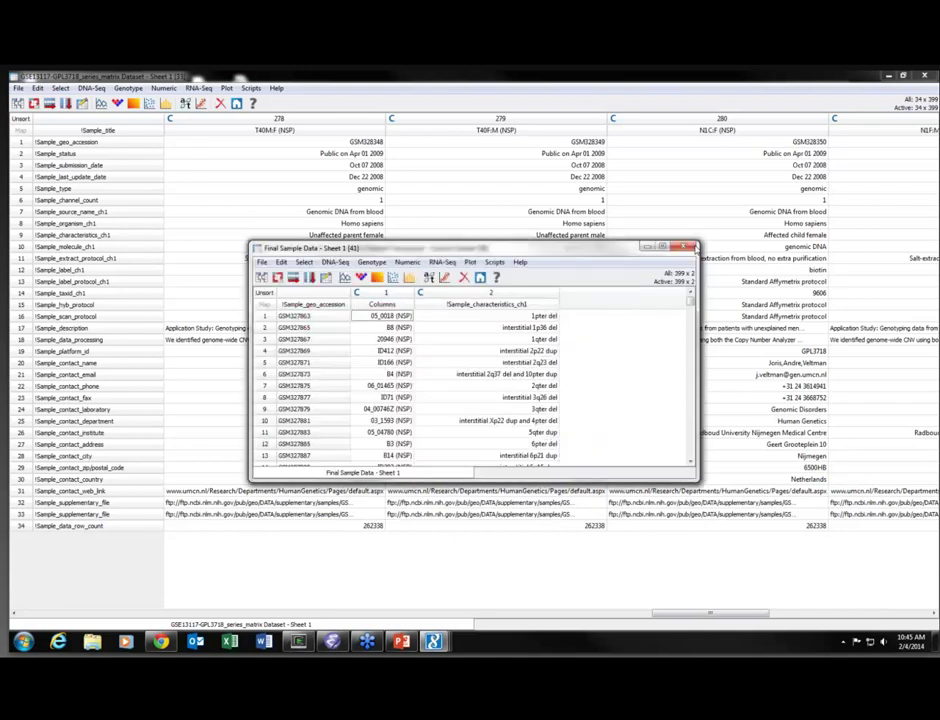
- Close the Final Sample Data, column subset and series matrix Sheet 1 spreadsheets
click(688, 247)
click(692, 248)
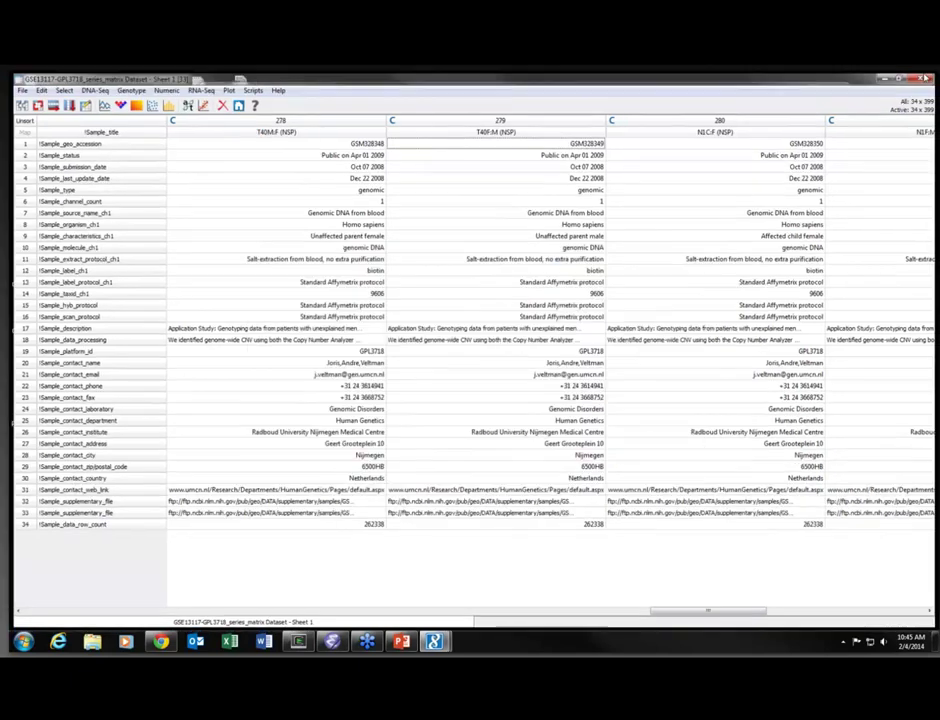
key(alt+F4)
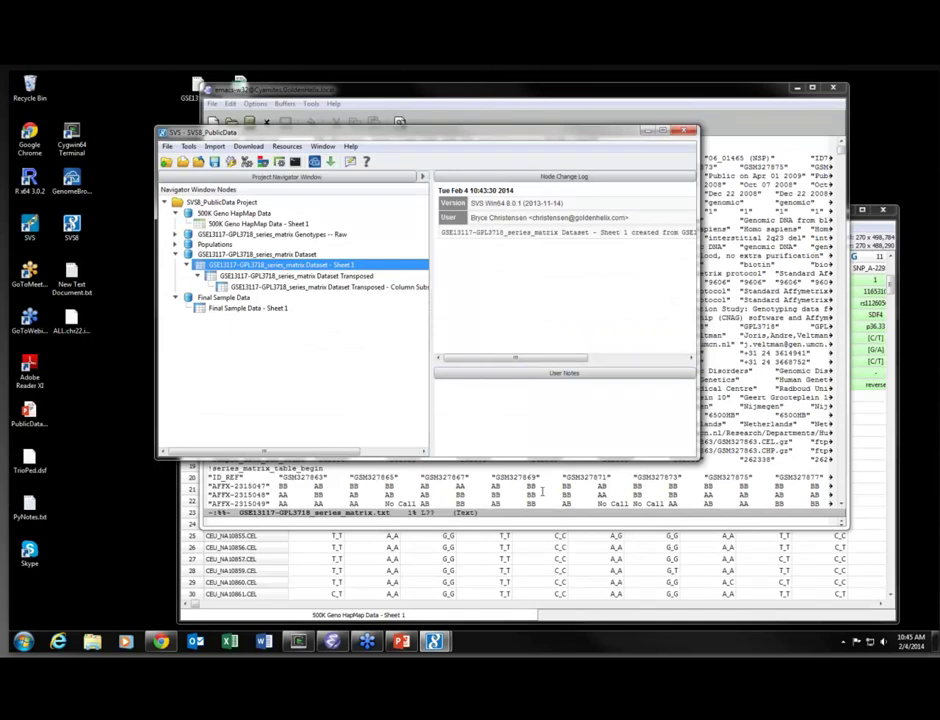
- Switch to Emacs to examine the ID_REF header row and genotype calls in the matrix file, and return to SVS
click(543, 491)
scroll(398, 360, down, 3)
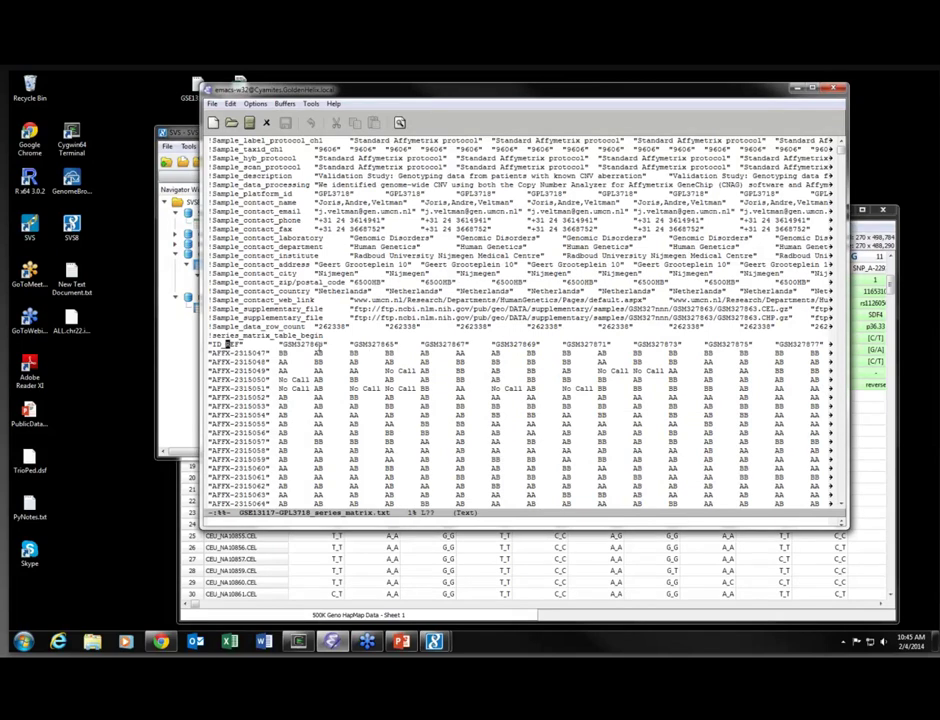
click(168, 374)
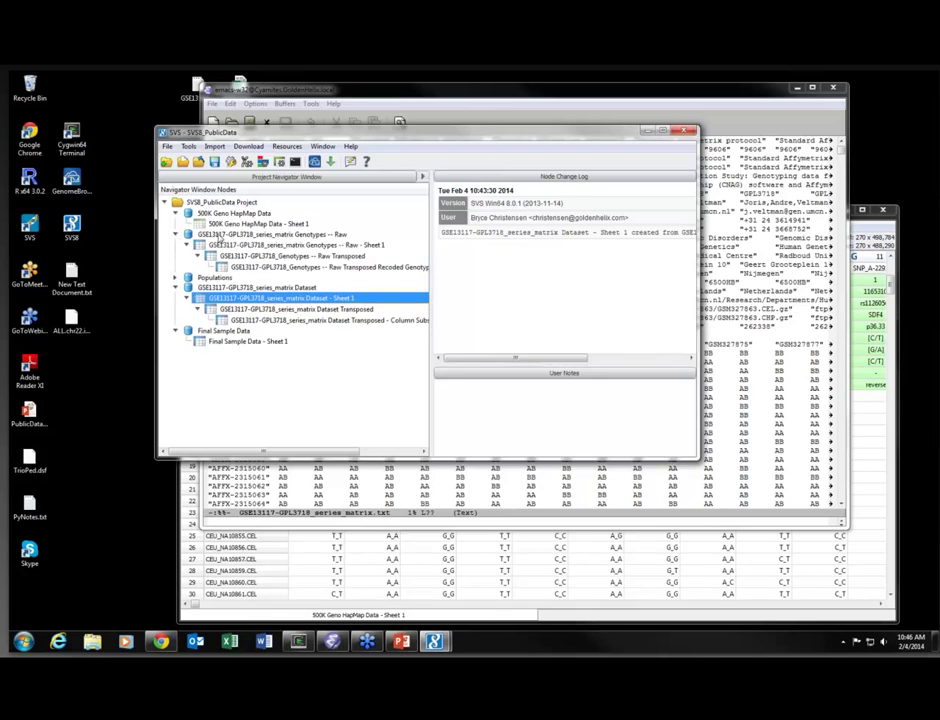
- Review the import log of the GSE13117-GPL3718_series_matrix Genotypes -- Raw dataset in an enlarged project window, and open its Sheet 1
click(213, 237)
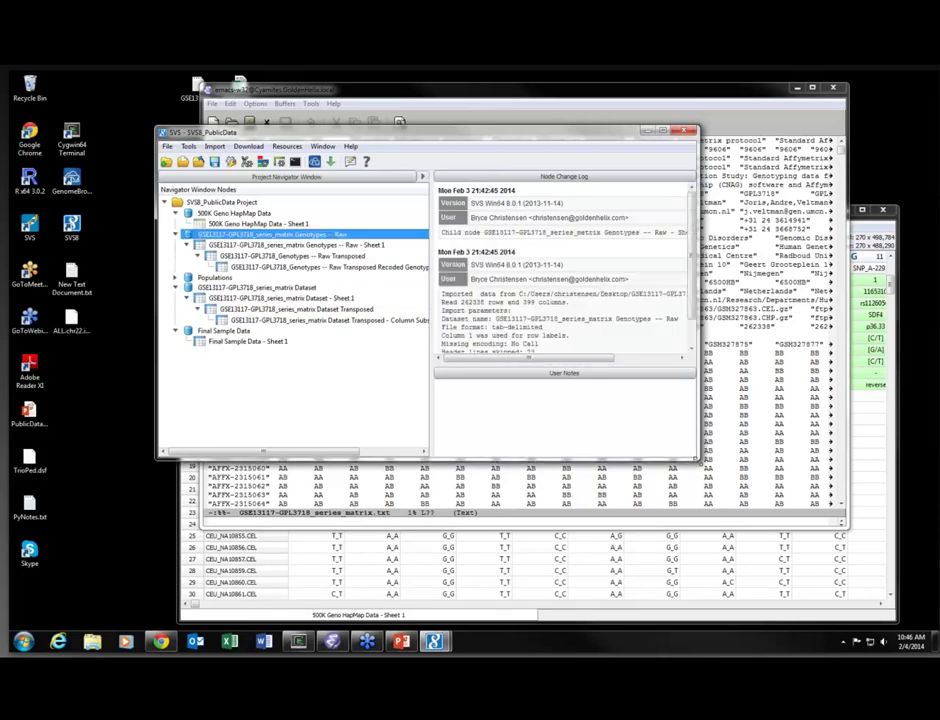
drag(698, 459, 717, 484)
drag(716, 482, 860, 556)
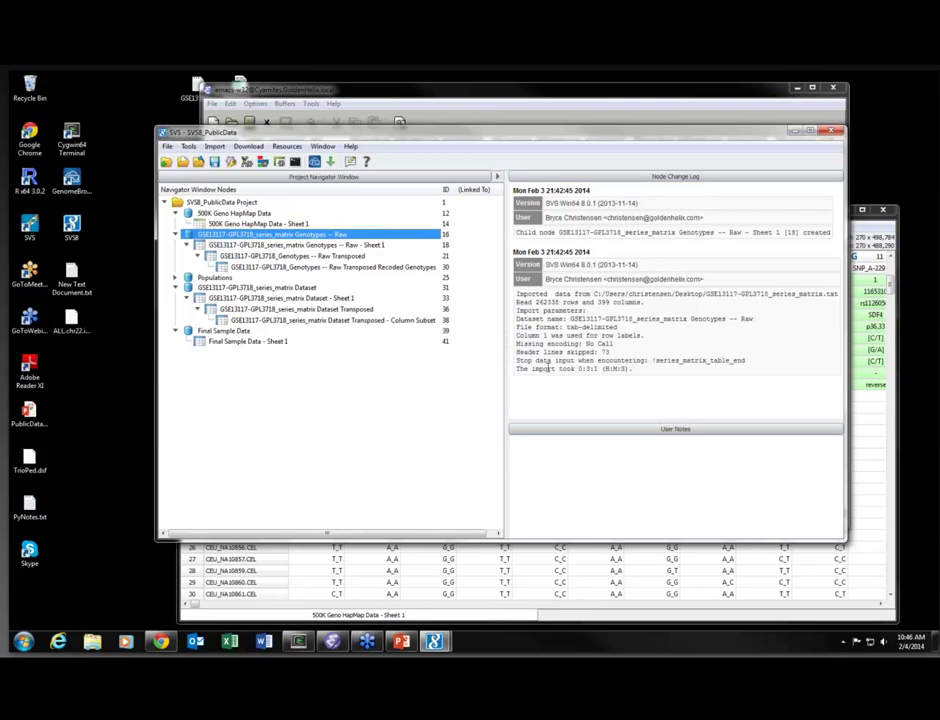
double_click(238, 246)
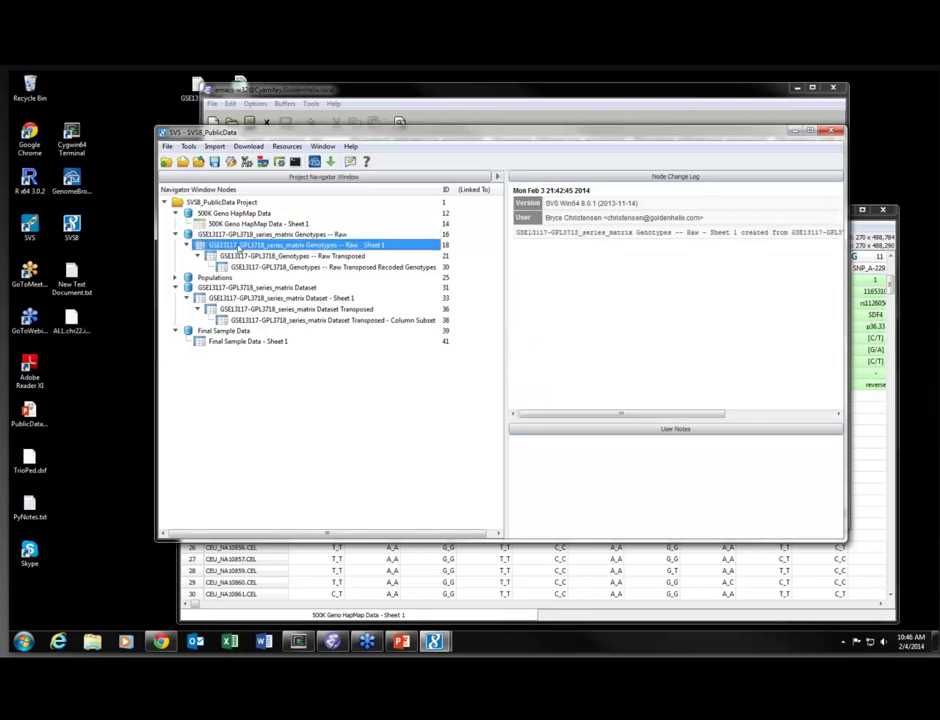
- Examine the raw genotypes and their transposed spreadsheet, view the Add Allele Delimiter options there, and dismiss them and the transposed spreadsheet
drag(699, 481, 850, 547)
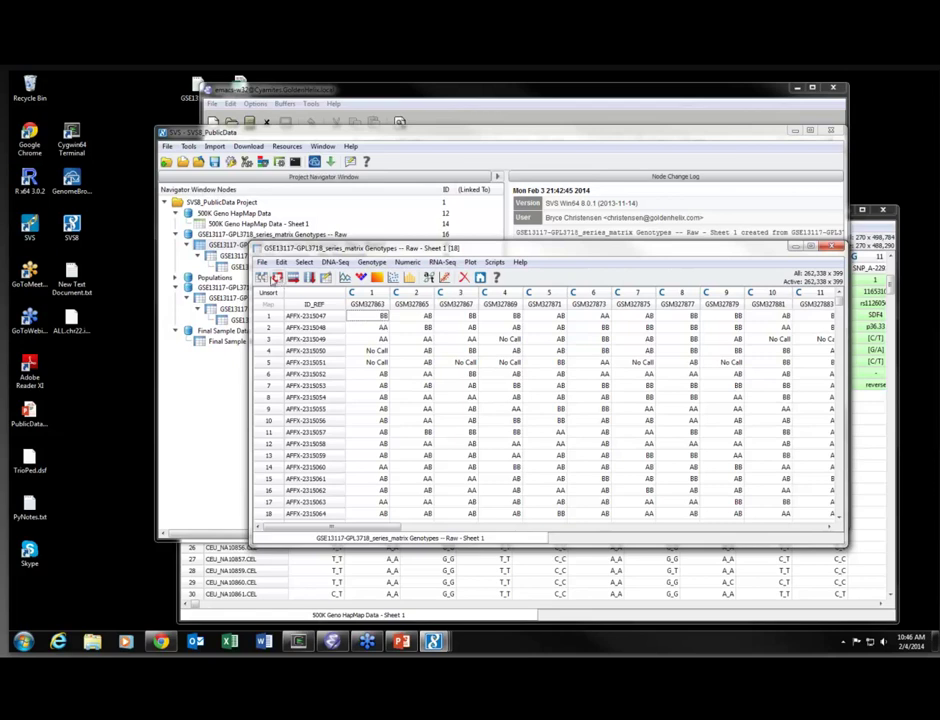
double_click(233, 258)
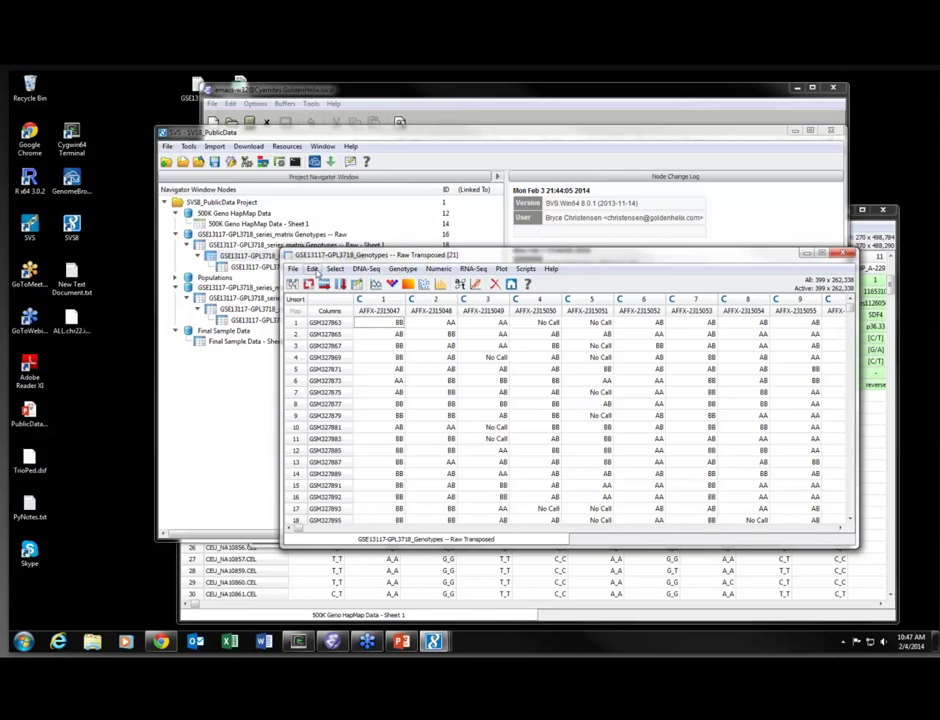
click(313, 270)
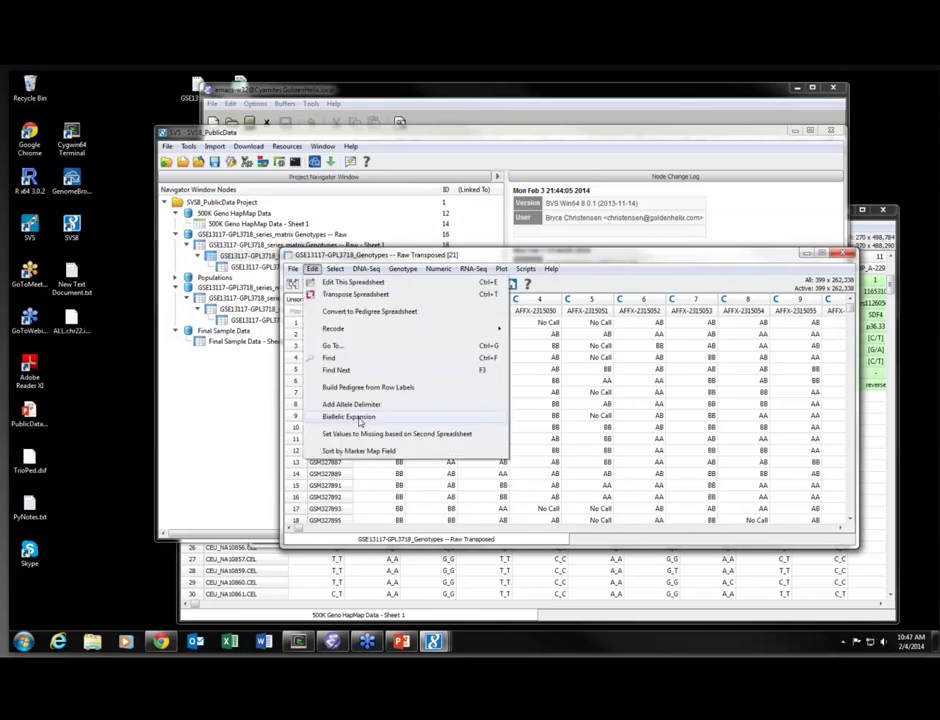
click(357, 406)
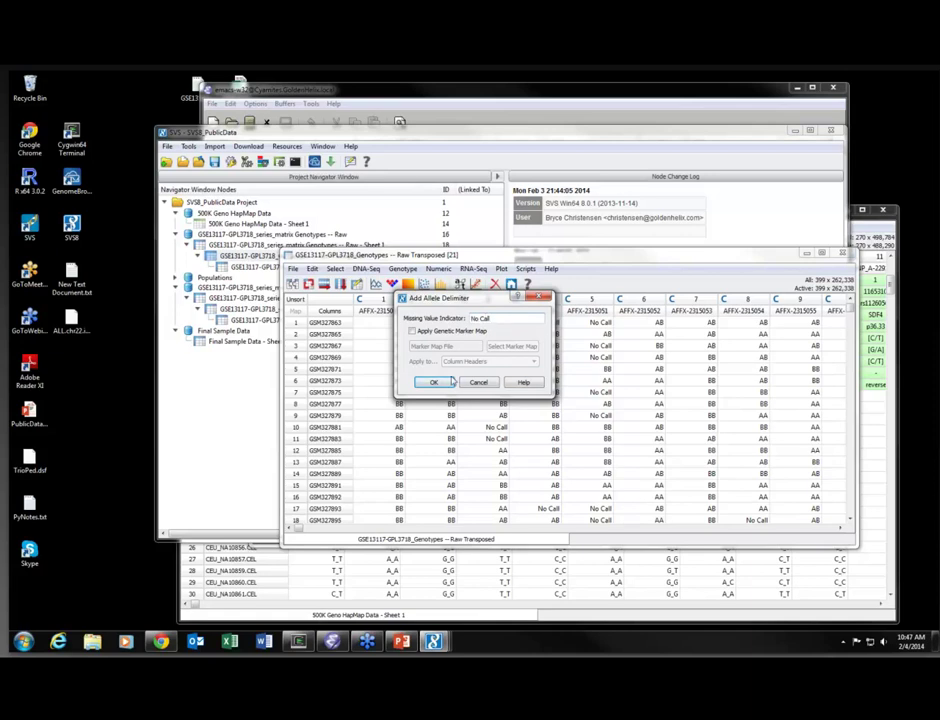
click(479, 382)
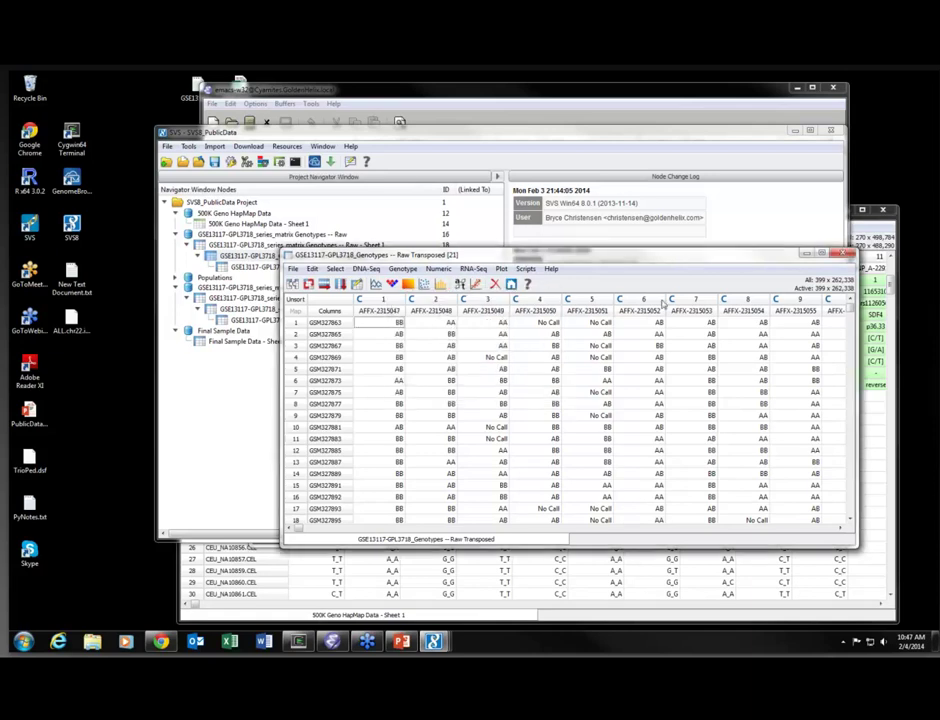
click(841, 256)
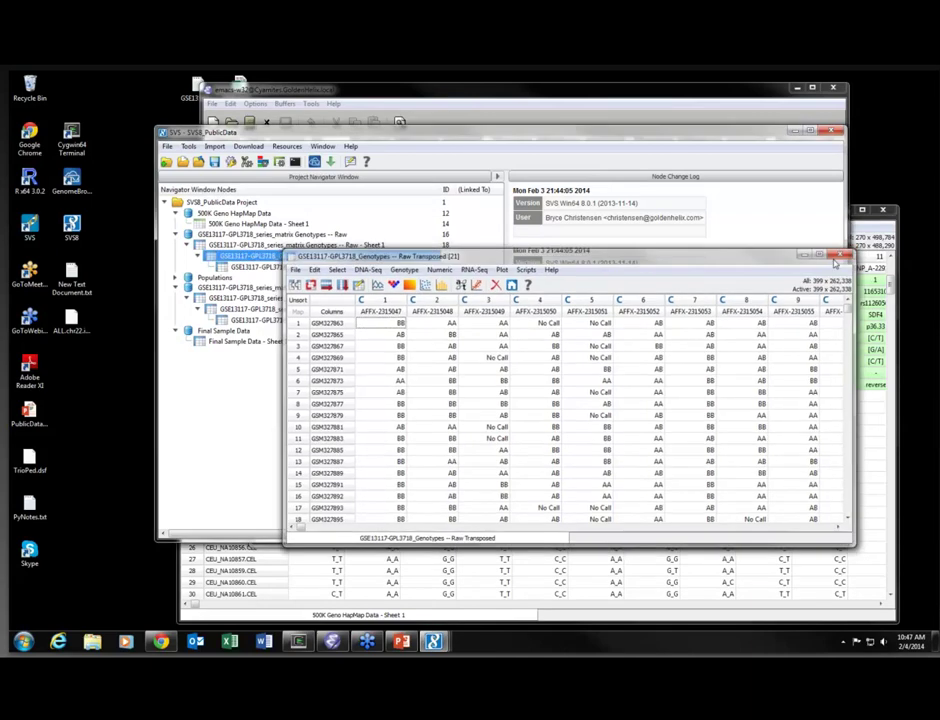
- Open the Raw Transposed Recoded Genotypes spreadsheet and apply the Affy 500K Marker Map - na32 2011_07_15 to its column headers
click(292, 268)
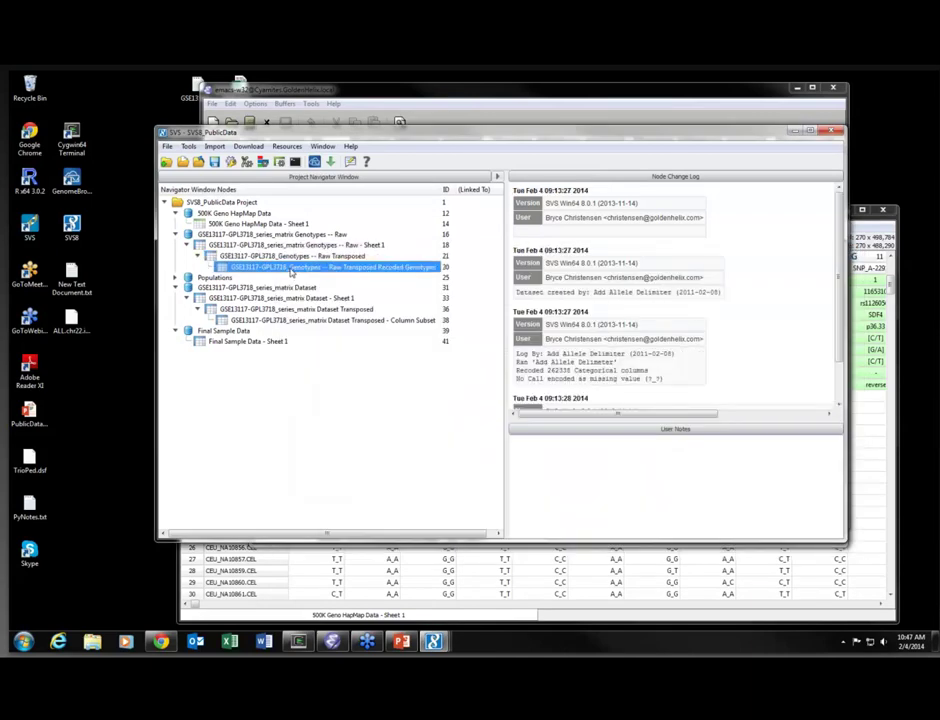
double_click(292, 270)
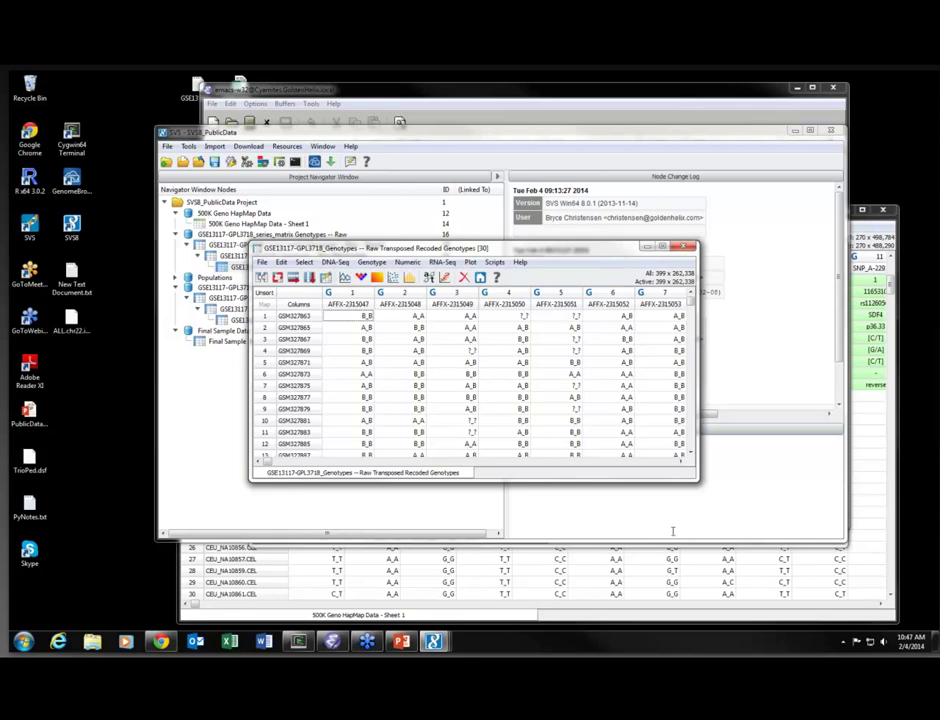
drag(695, 480, 839, 476)
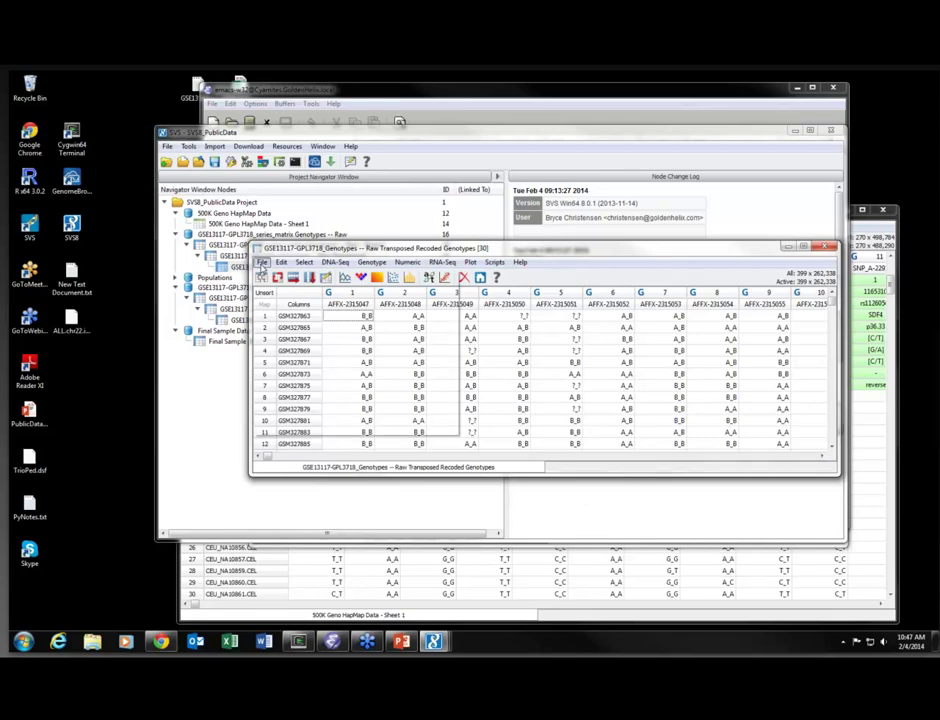
click(262, 263)
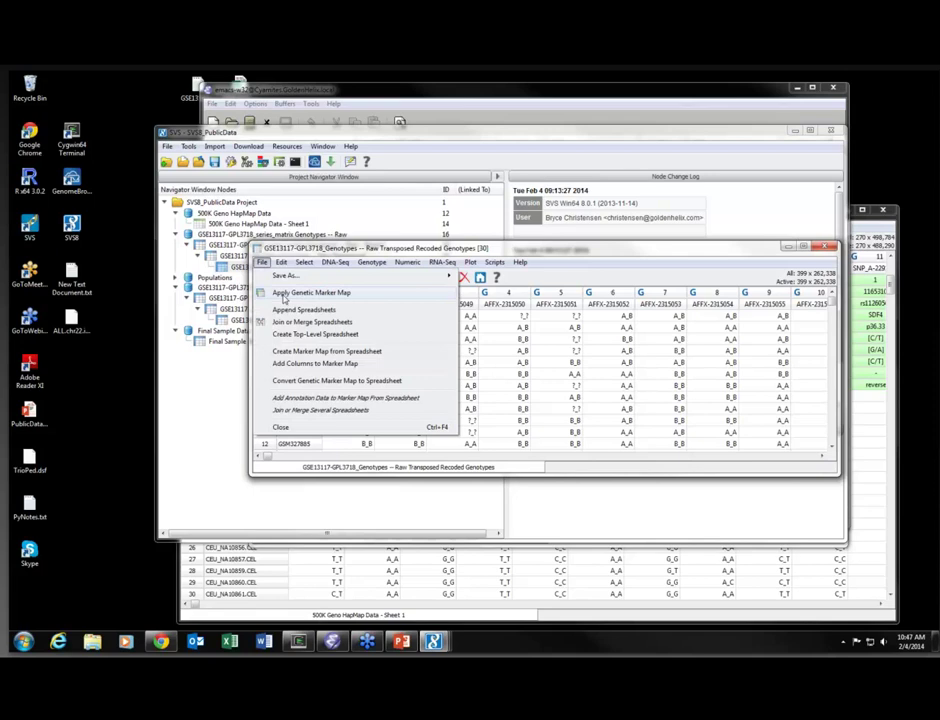
click(283, 295)
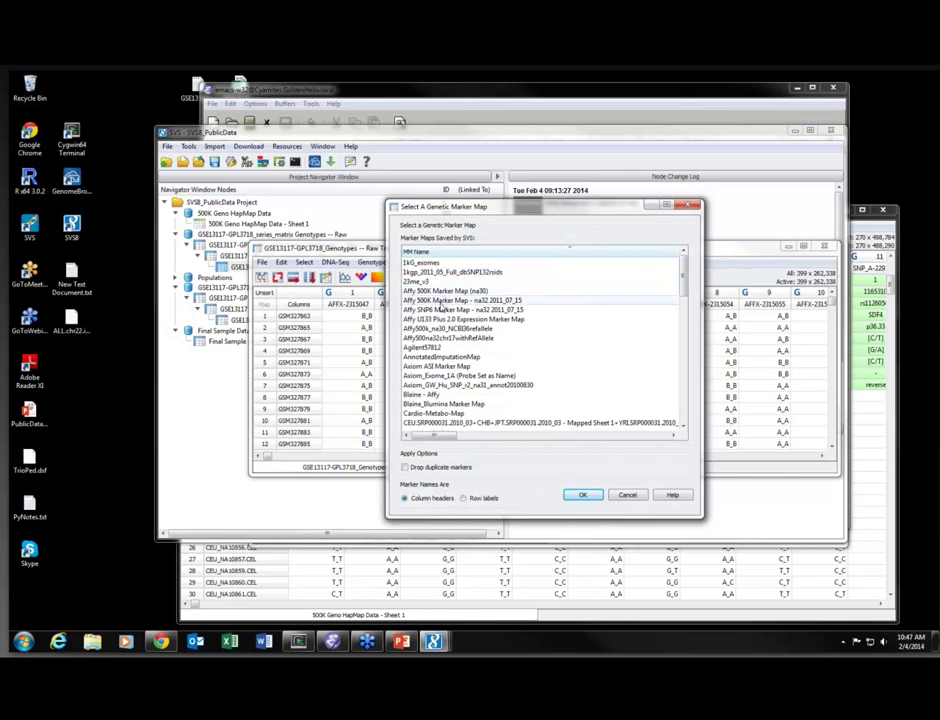
click(438, 300)
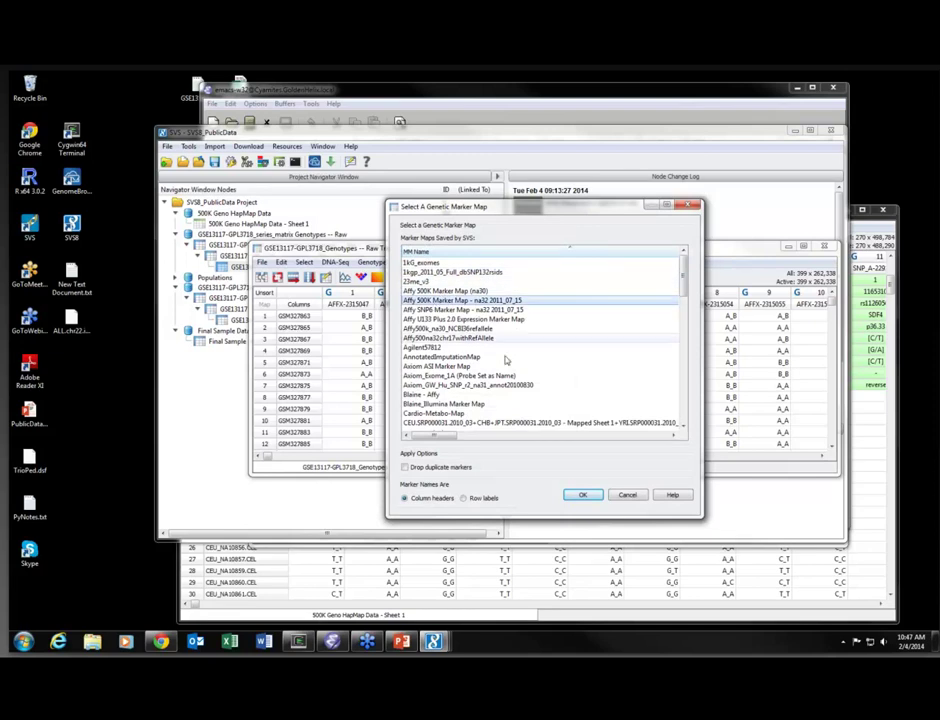
click(582, 495)
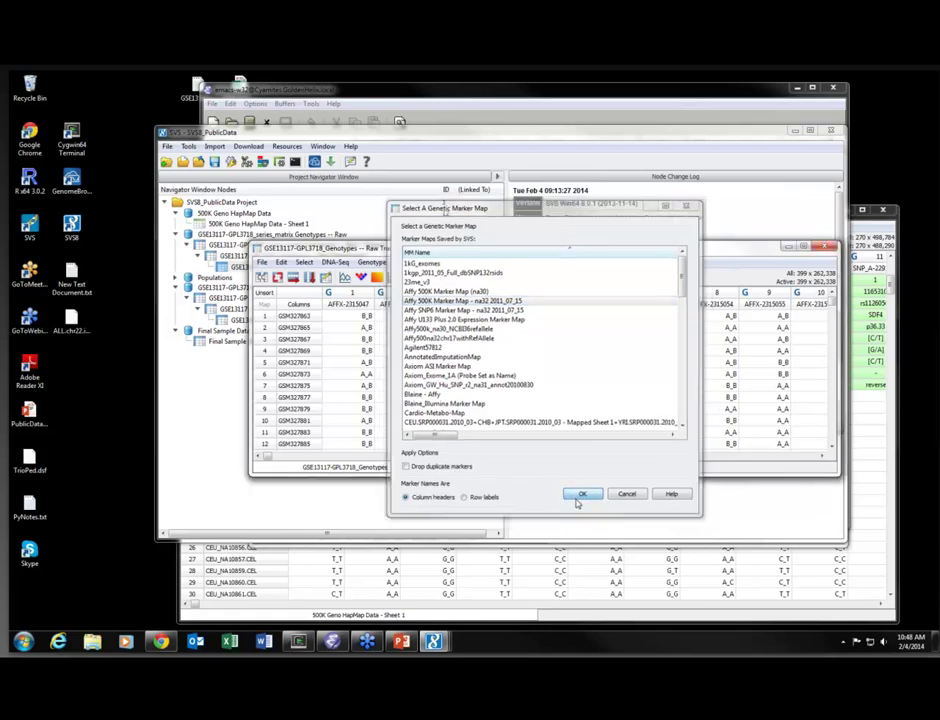
click(528, 380)
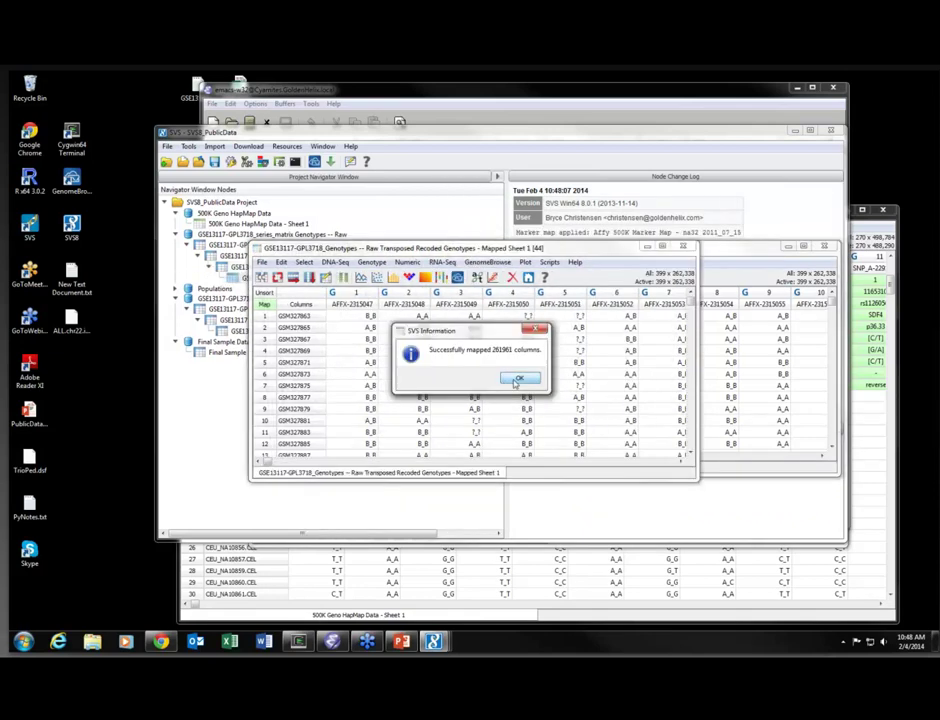
click(518, 379)
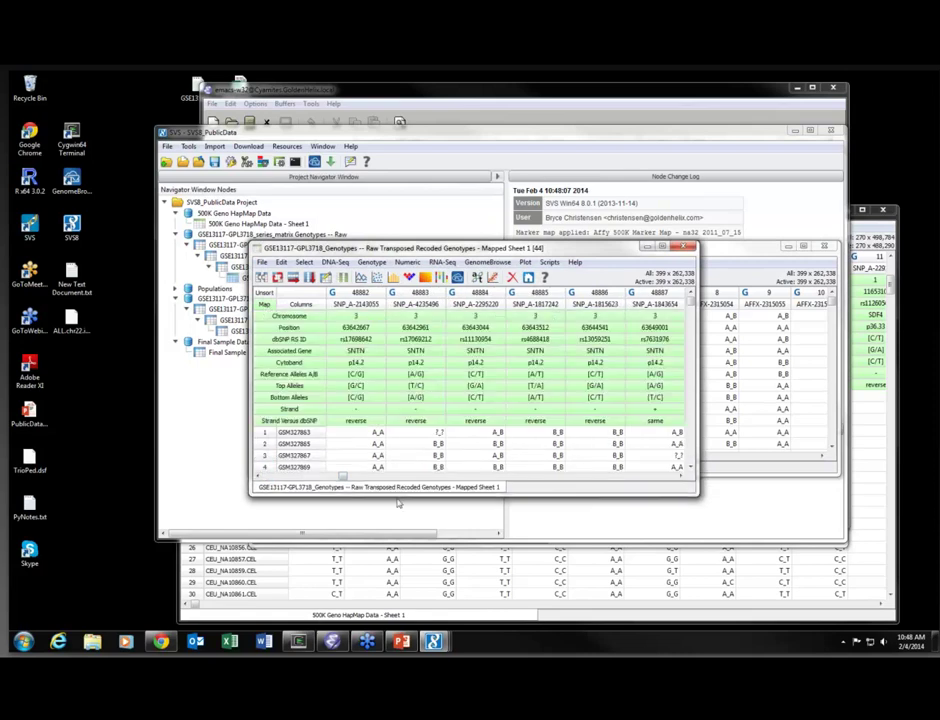
- Transcode the mapped genotypes from AB to AGCT encoding using the Reference Alleles A/B field, as a child of the project root
drag(694, 493, 781, 572)
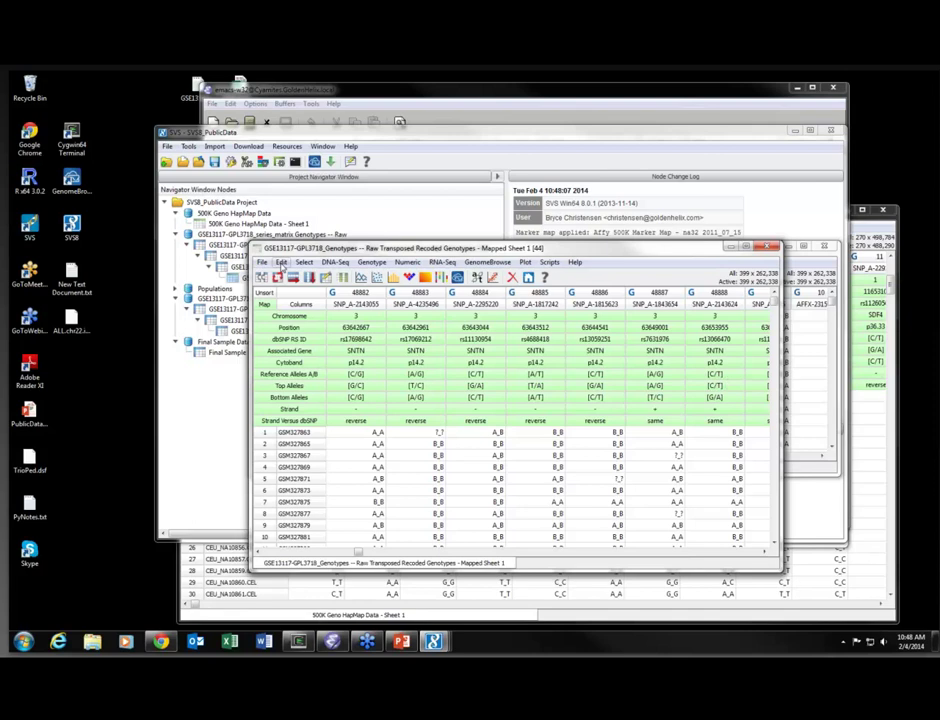
click(282, 263)
mouse_move(455, 321)
click(535, 326)
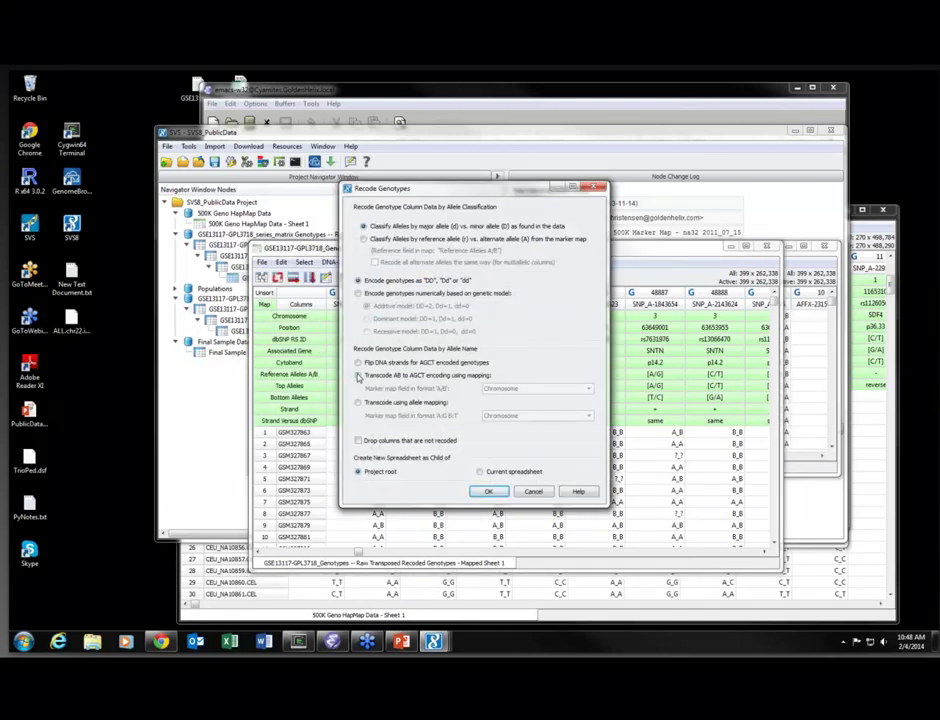
click(358, 375)
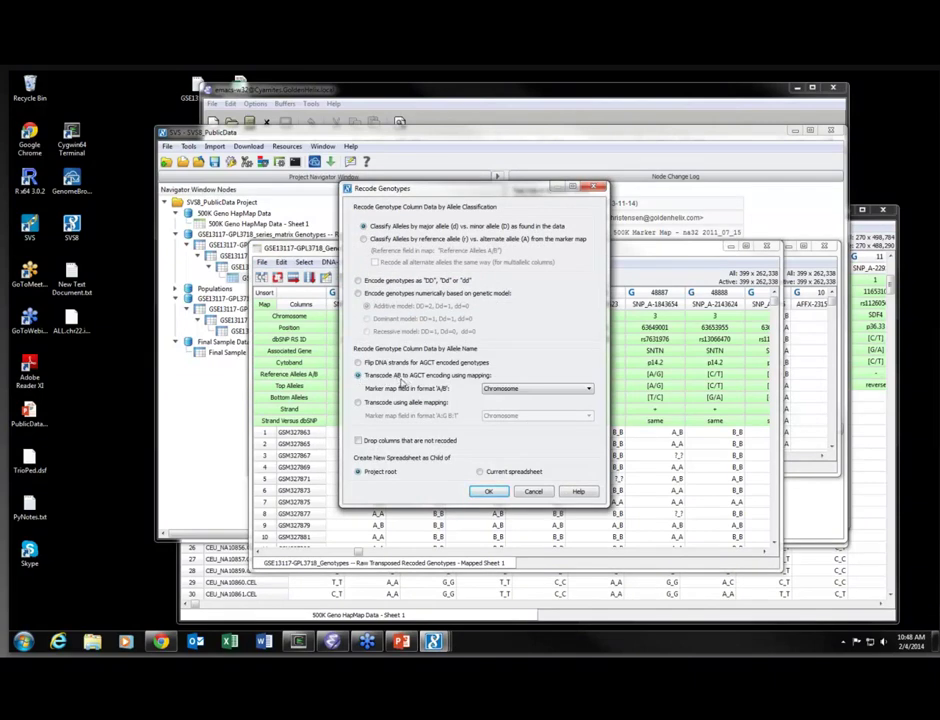
click(522, 389)
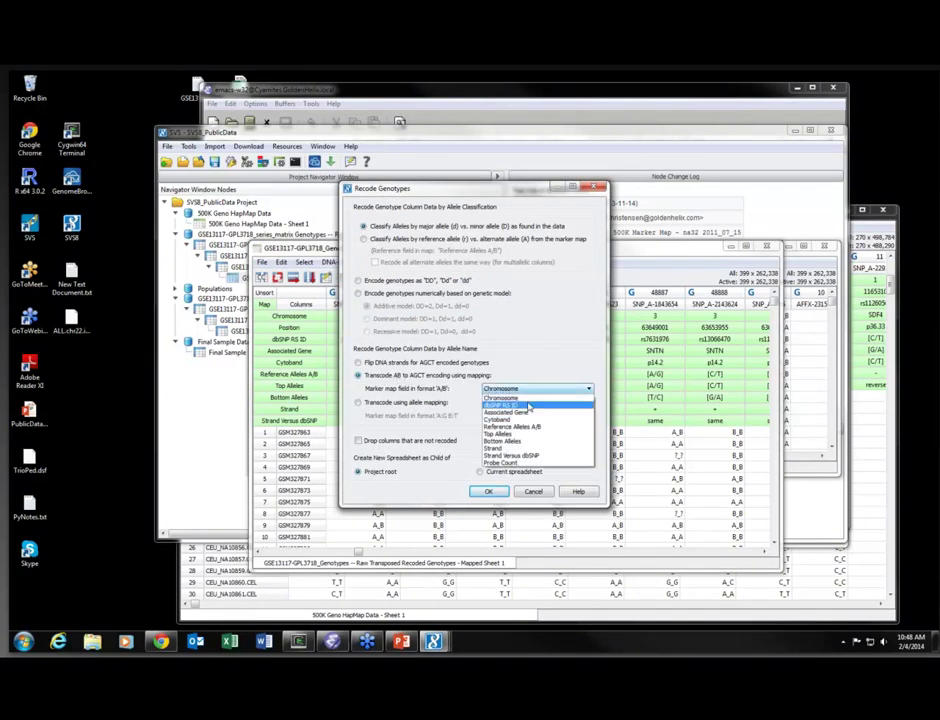
click(531, 429)
click(498, 492)
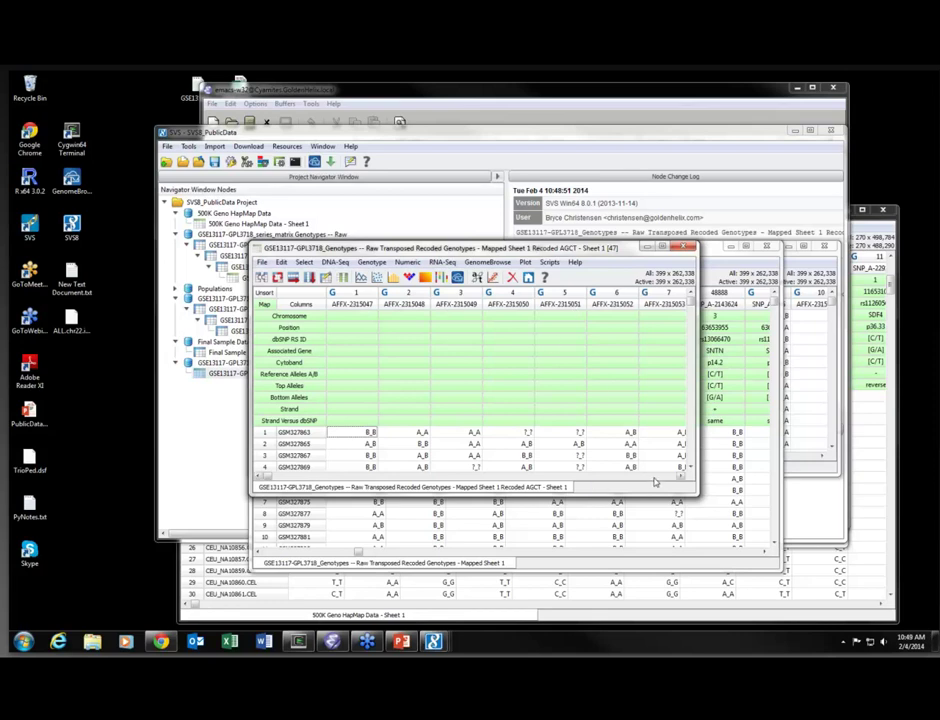
- Inspect the AGCT-recoded genotypes at mapped markers, and close the open genotype spreadsheets, including the 500K HapMap sheet
scroll(655, 483, right, 10)
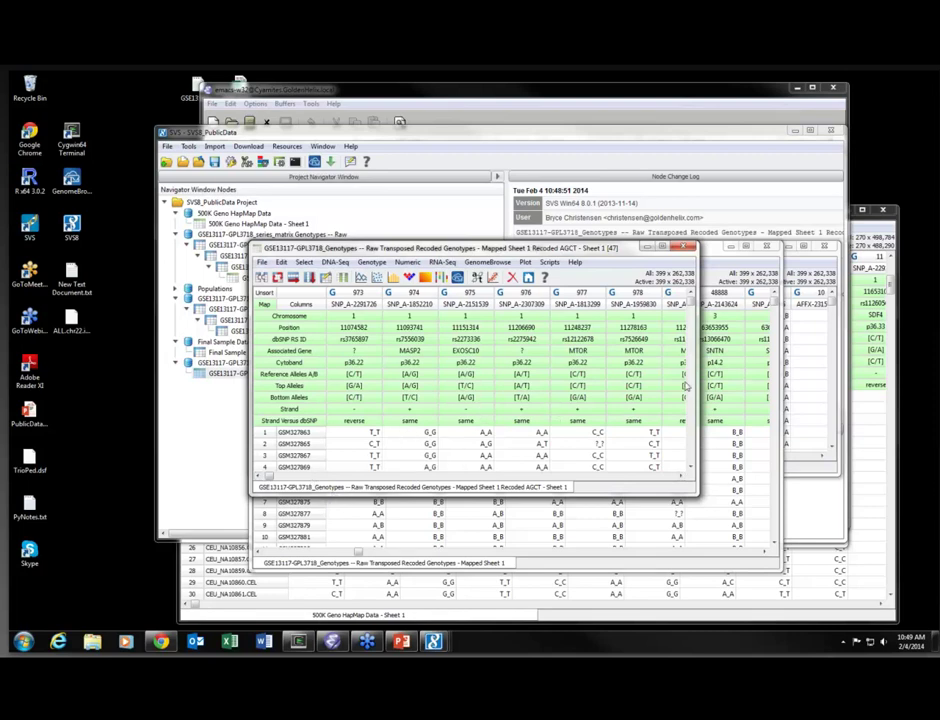
drag(692, 492, 729, 533)
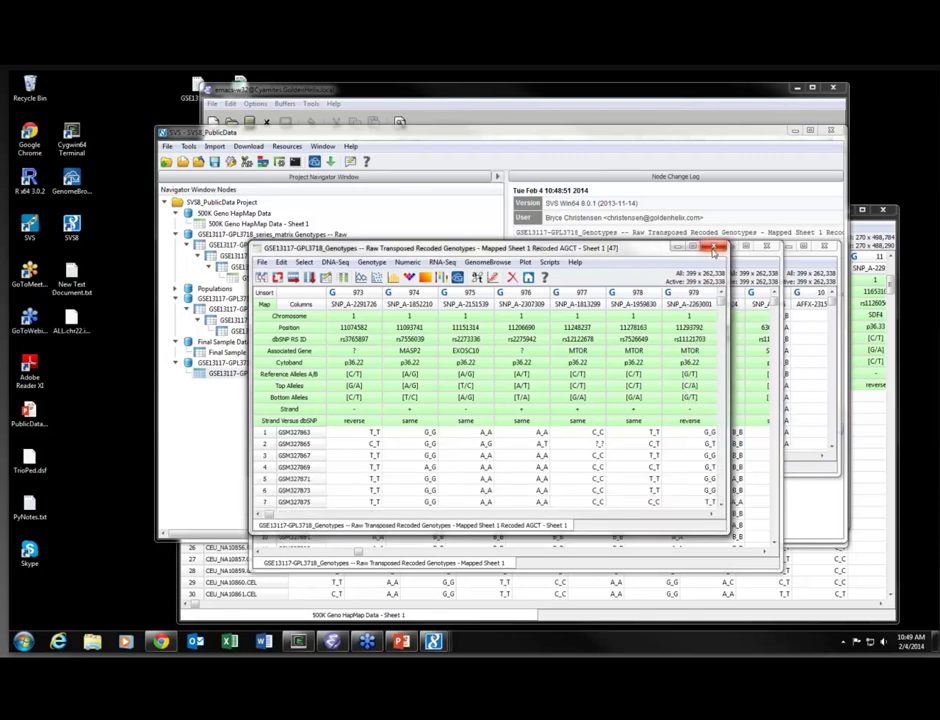
click(713, 250)
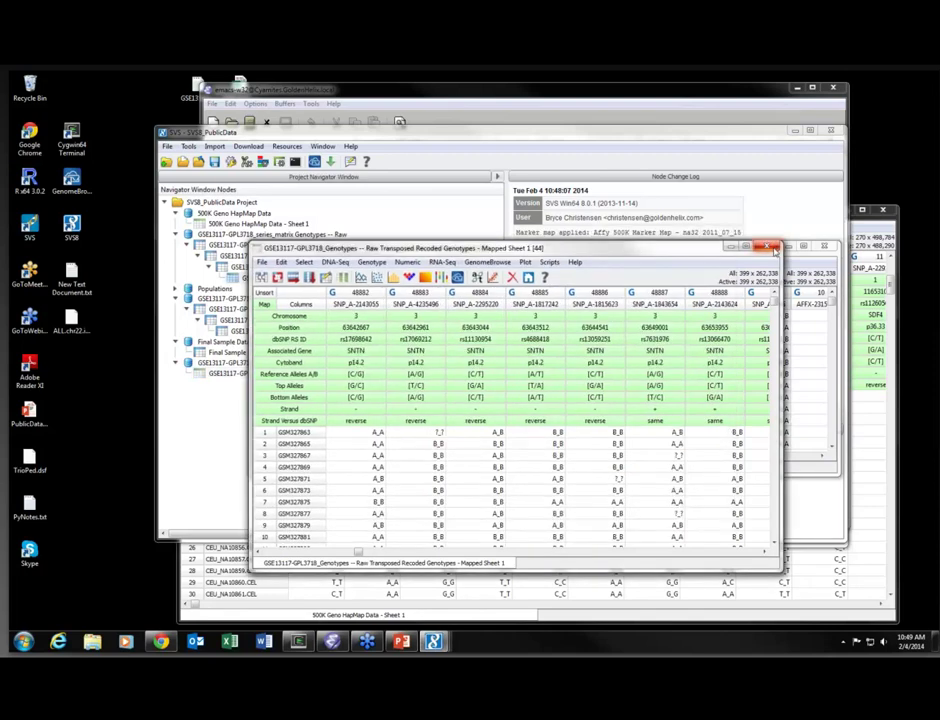
click(772, 248)
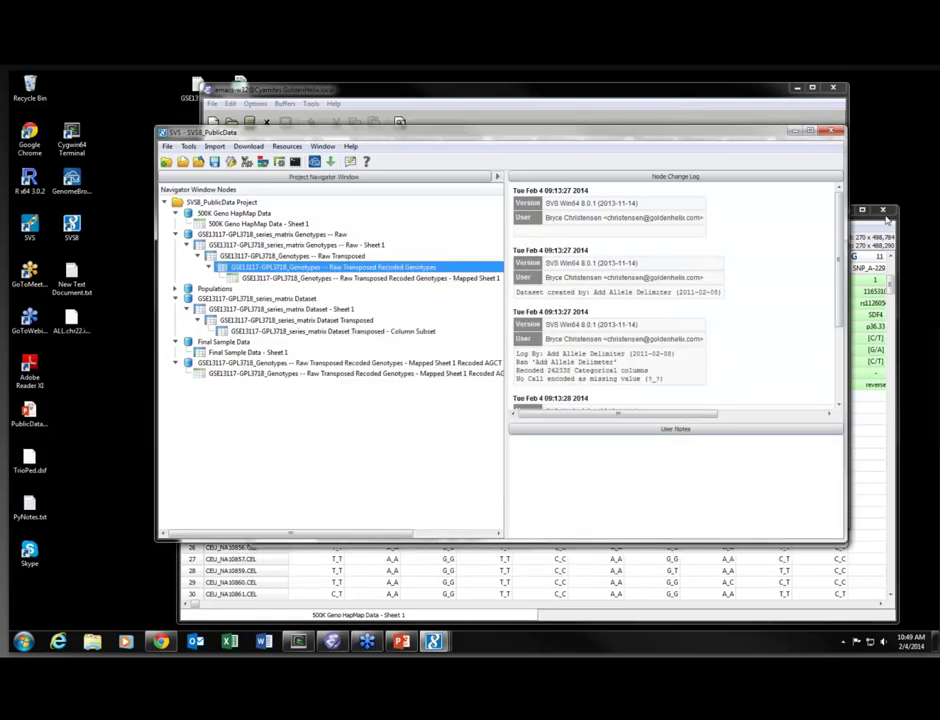
click(883, 212)
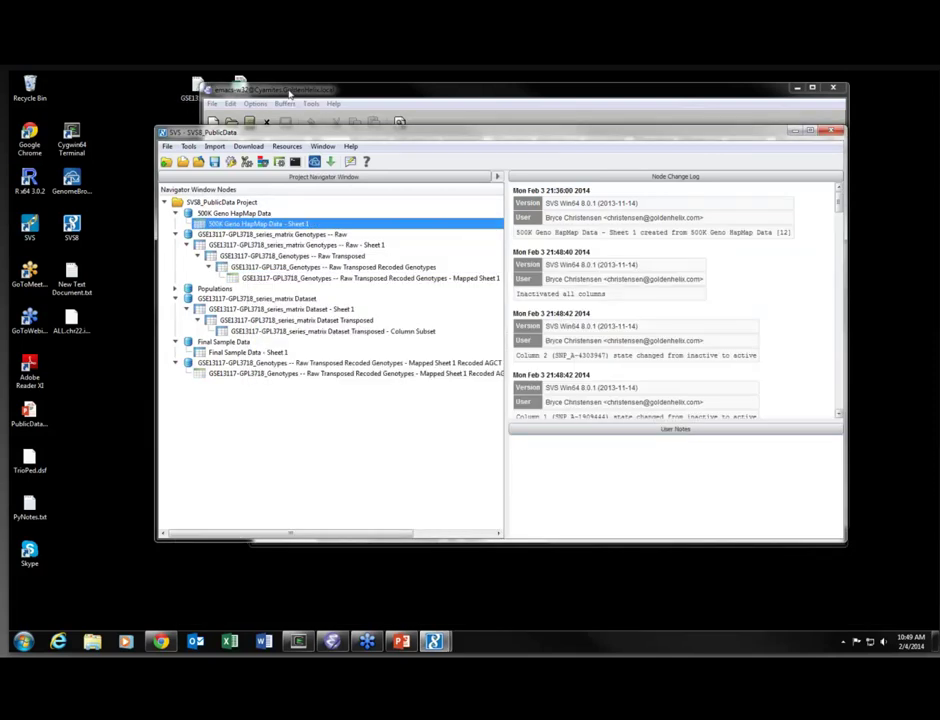
- Move the Emacs window aside, open the GSE13117 clinical info workbook from the desktop in Excel to examine its sample columns, and close it
click(290, 93)
drag(290, 93, 360, 93)
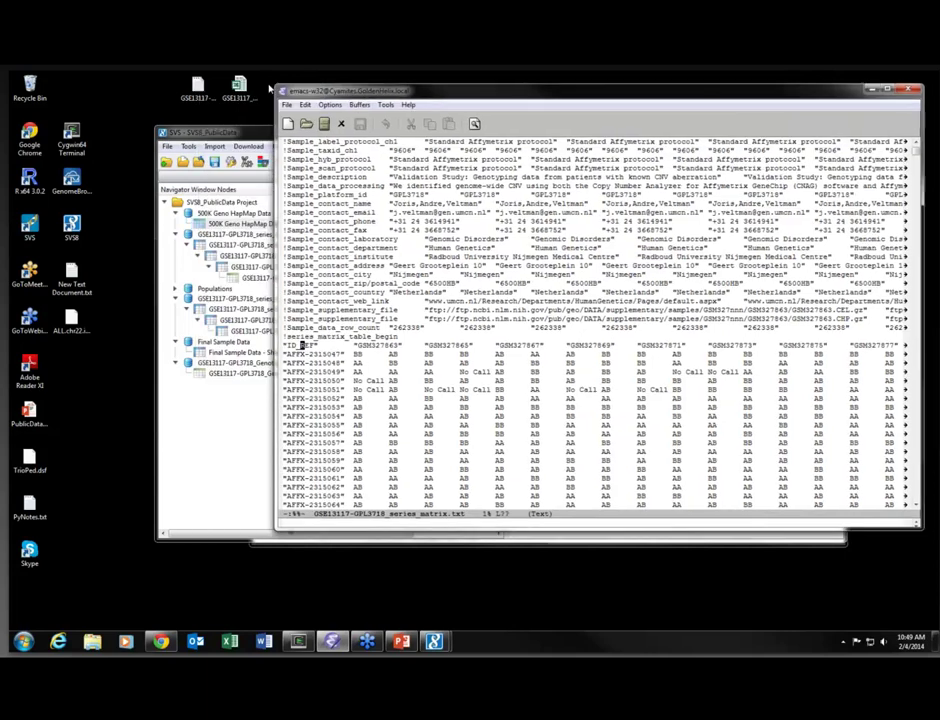
double_click(238, 85)
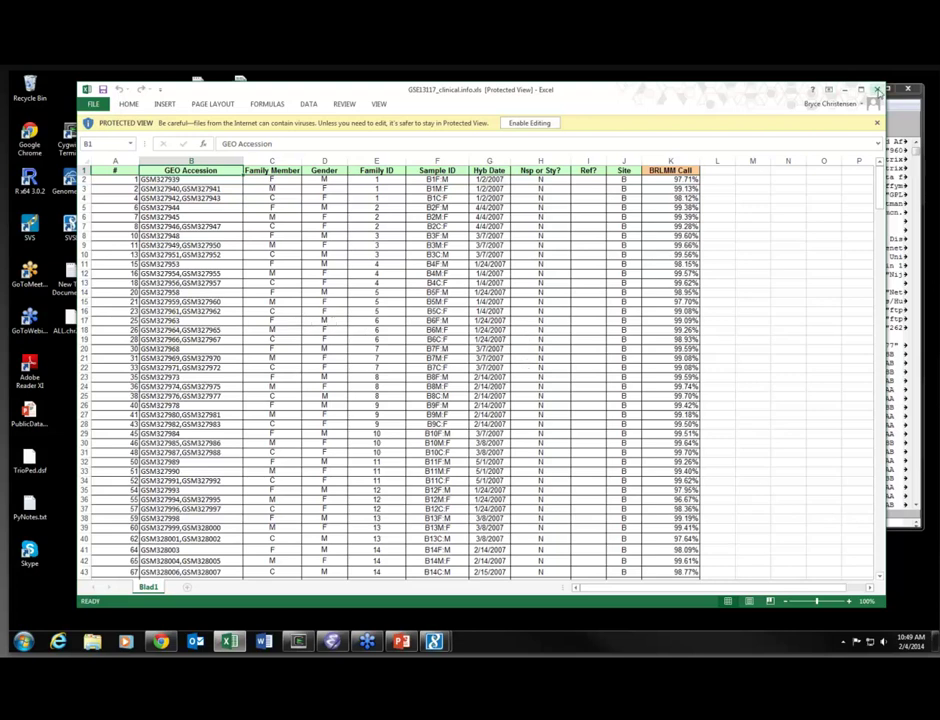
click(877, 89)
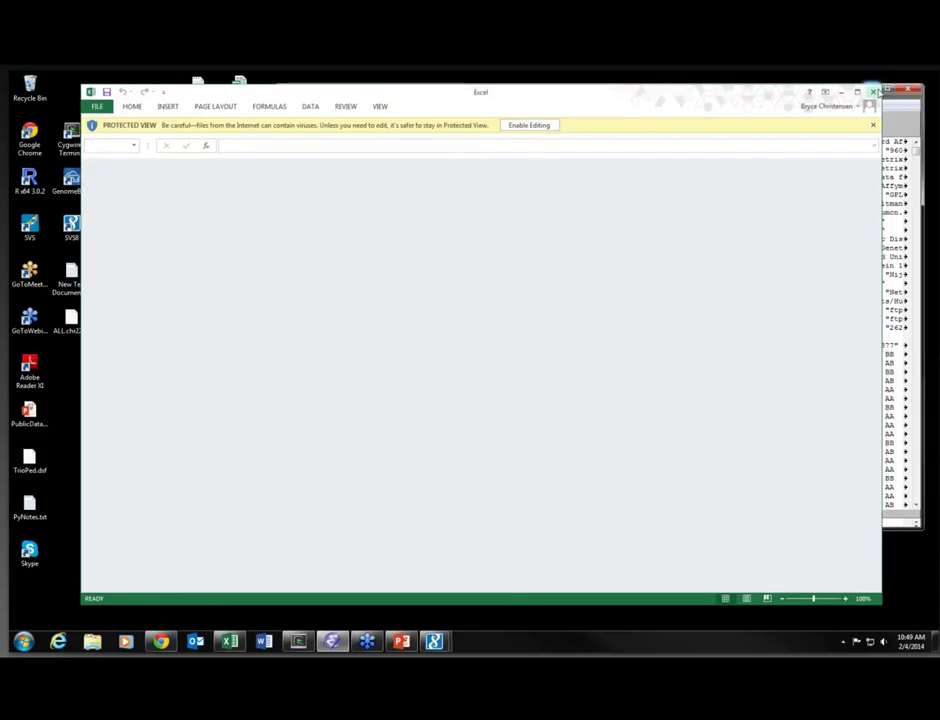
click(877, 89)
- Return to SVS and import GSE13117_clinical.info.xls as a third-party Excel file, using the first row as column names and dataset name GSE13117_clinical Dataset
click(239, 426)
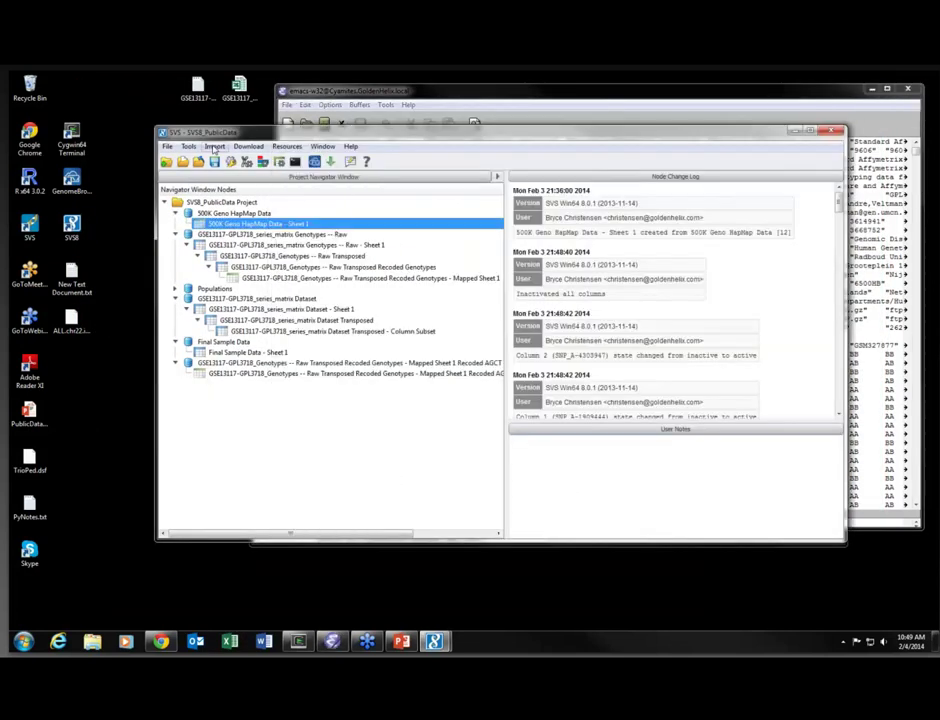
click(214, 147)
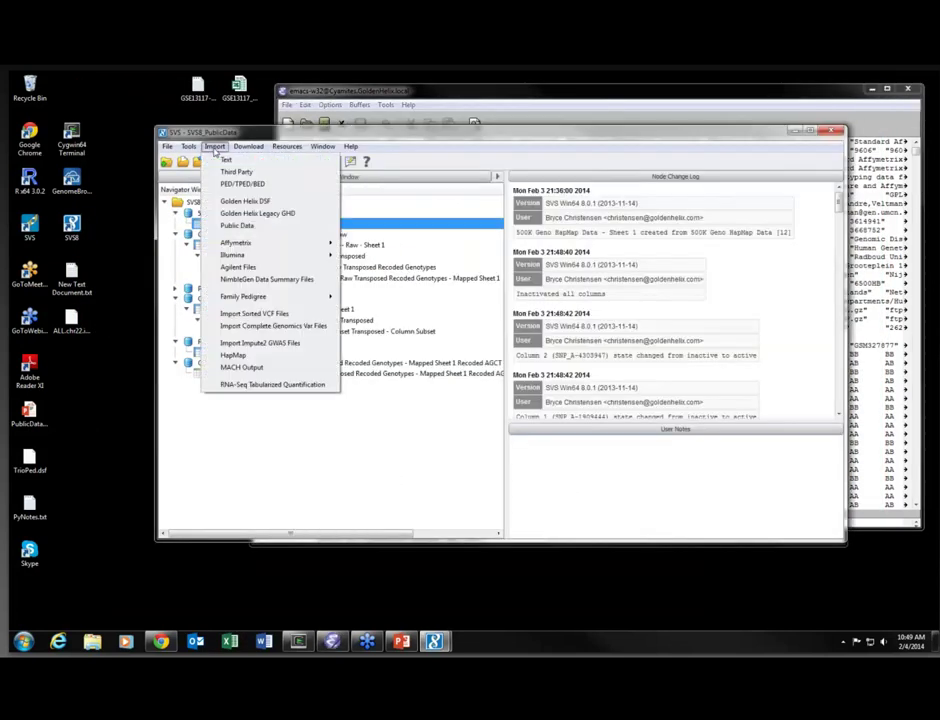
click(236, 172)
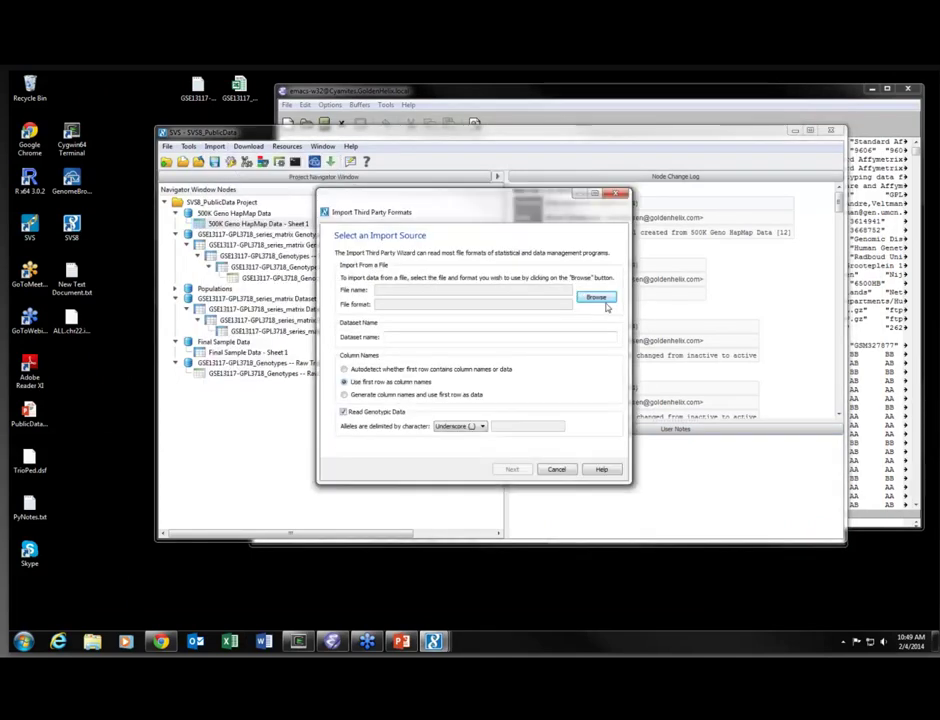
click(597, 299)
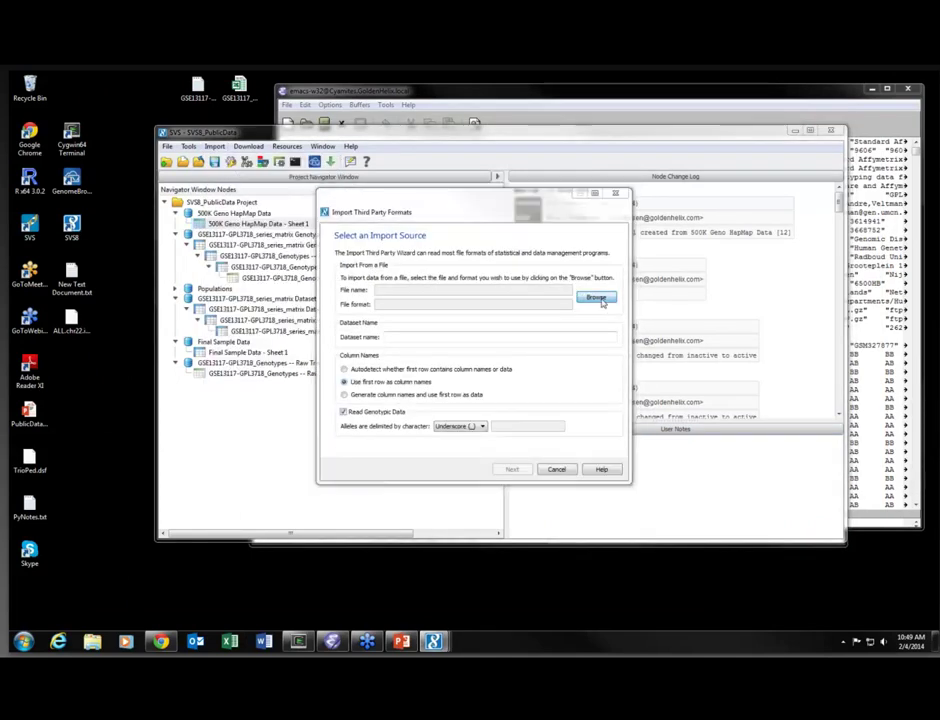
click(370, 254)
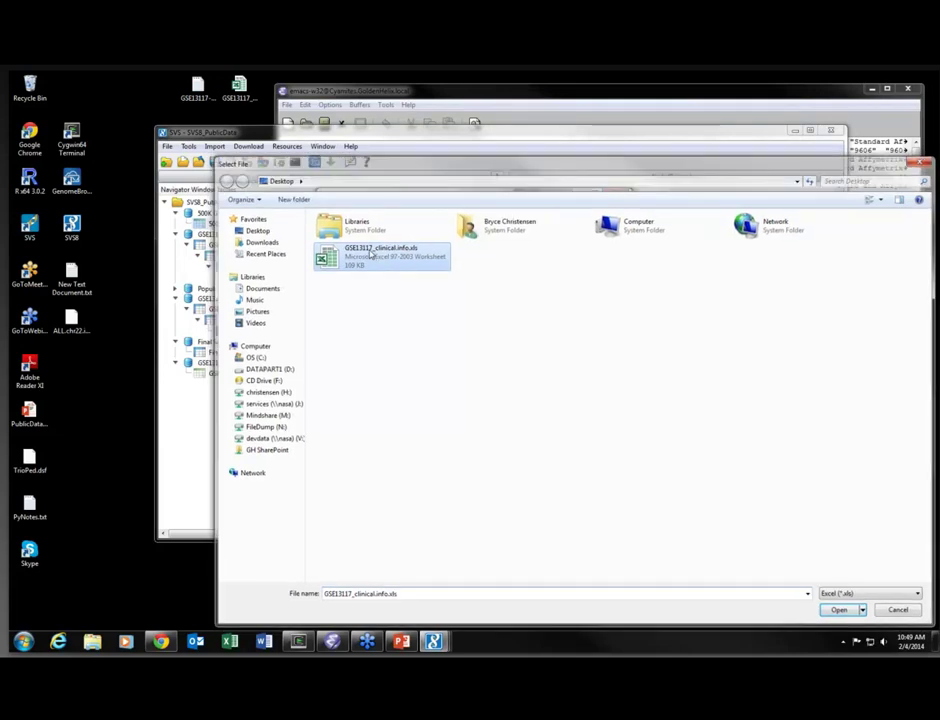
double_click(370, 254)
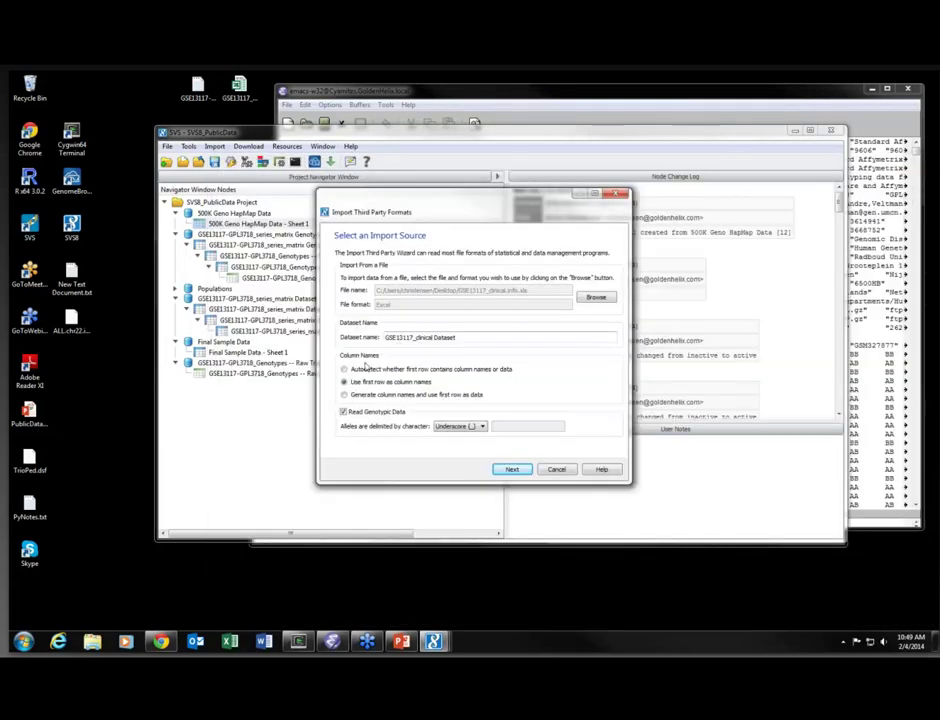
click(512, 470)
click(512, 470)
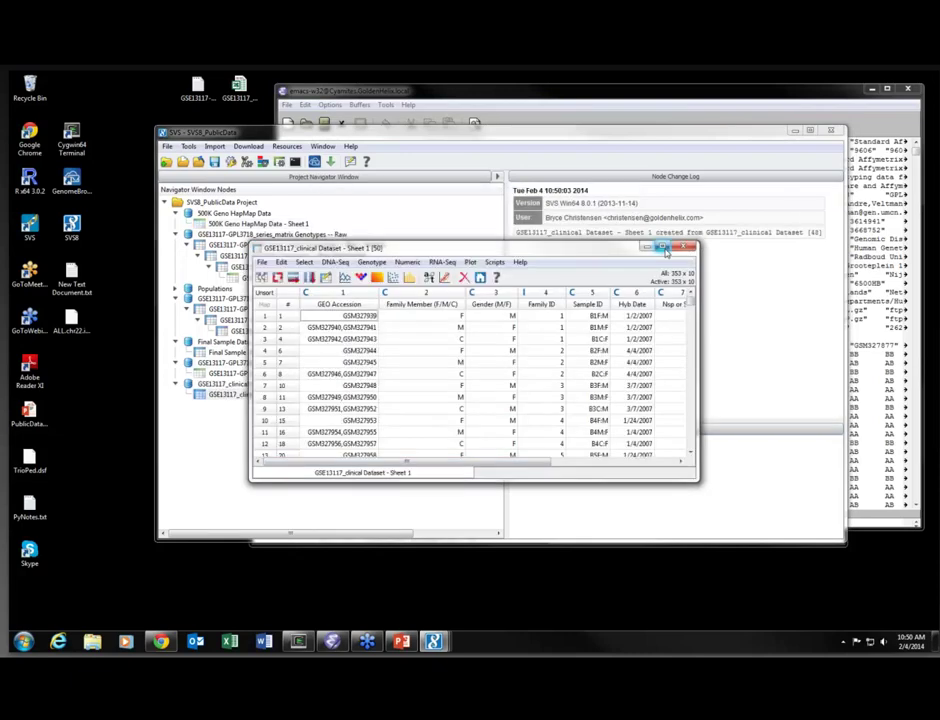
- Enlarge the GSE13117_clinical sheet, open it for editing, and split the GEO Accession column on the comma delimiter
click(663, 248)
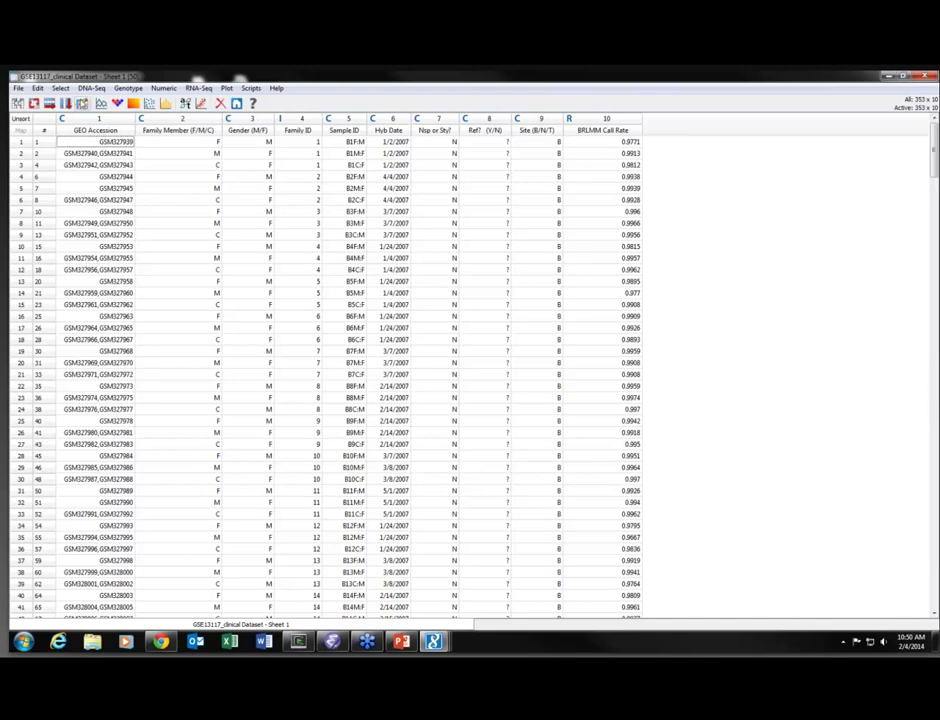
click(83, 104)
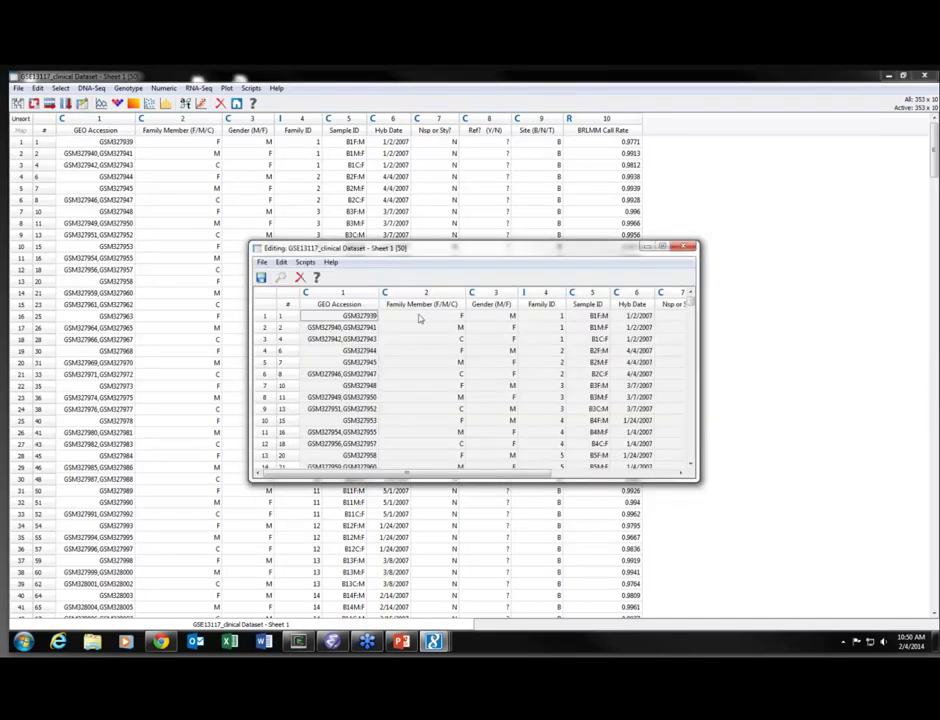
right_click(348, 308)
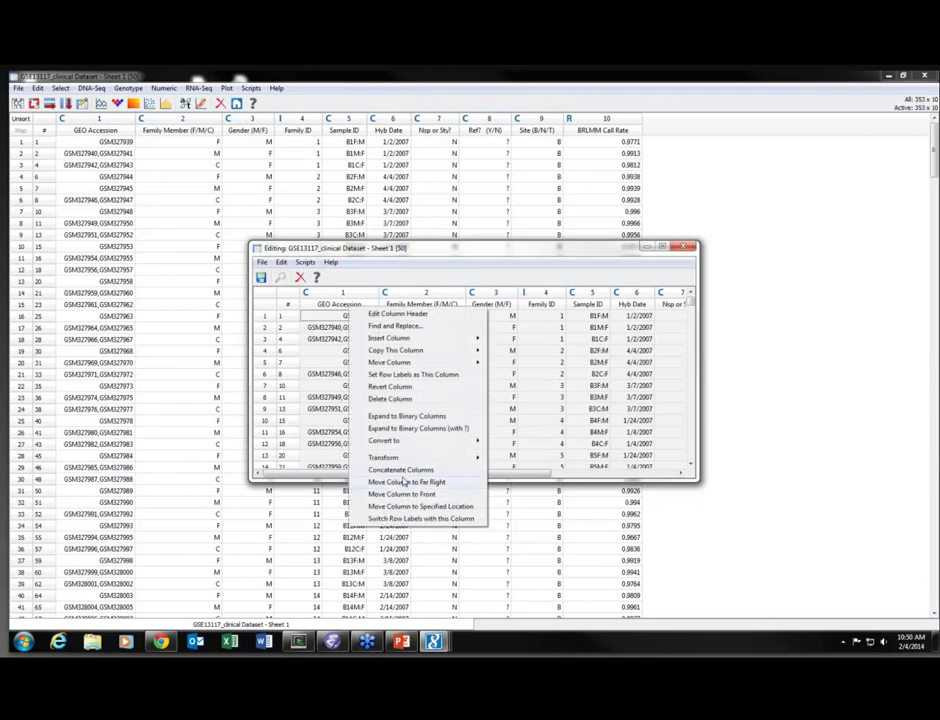
mouse_move(480, 460)
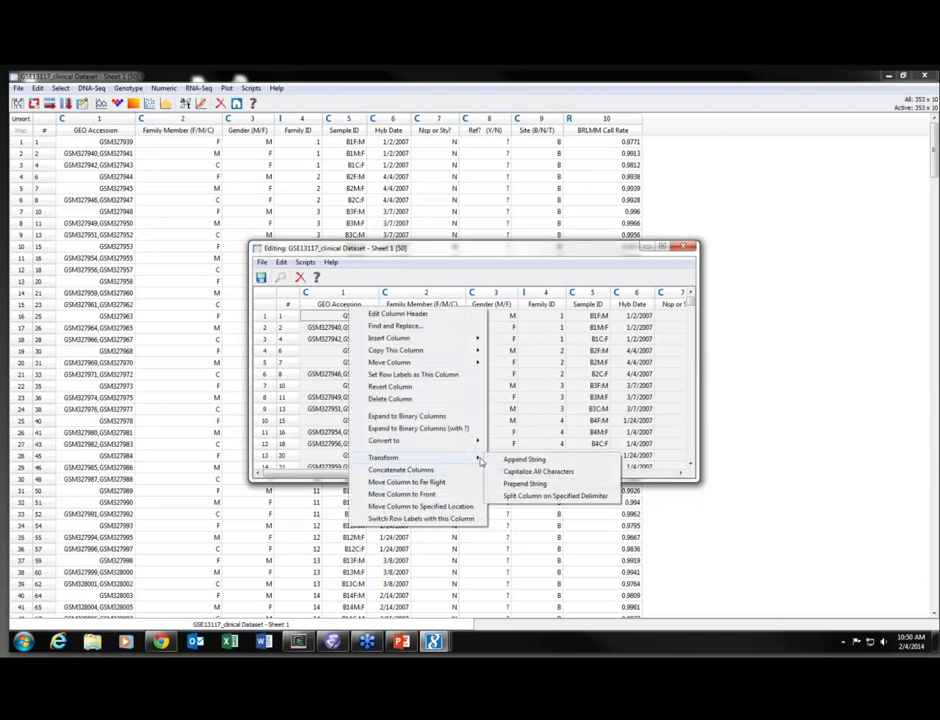
click(528, 497)
text(,)
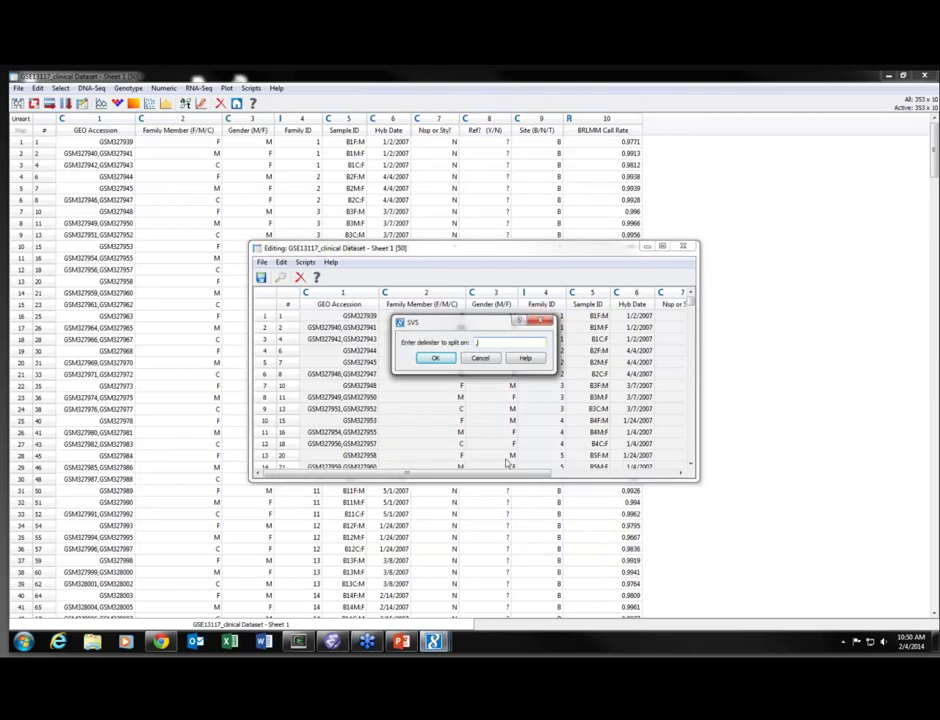
click(437, 359)
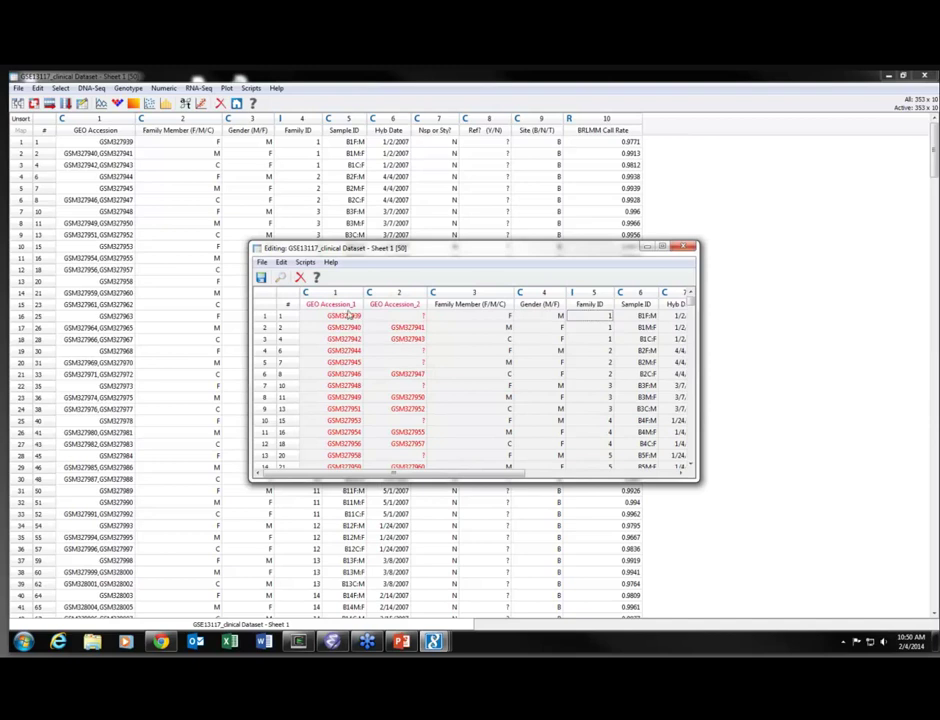
- Switch the row labels of the clinical data with the GEO Accession_1 column
click(342, 308)
right_click(342, 308)
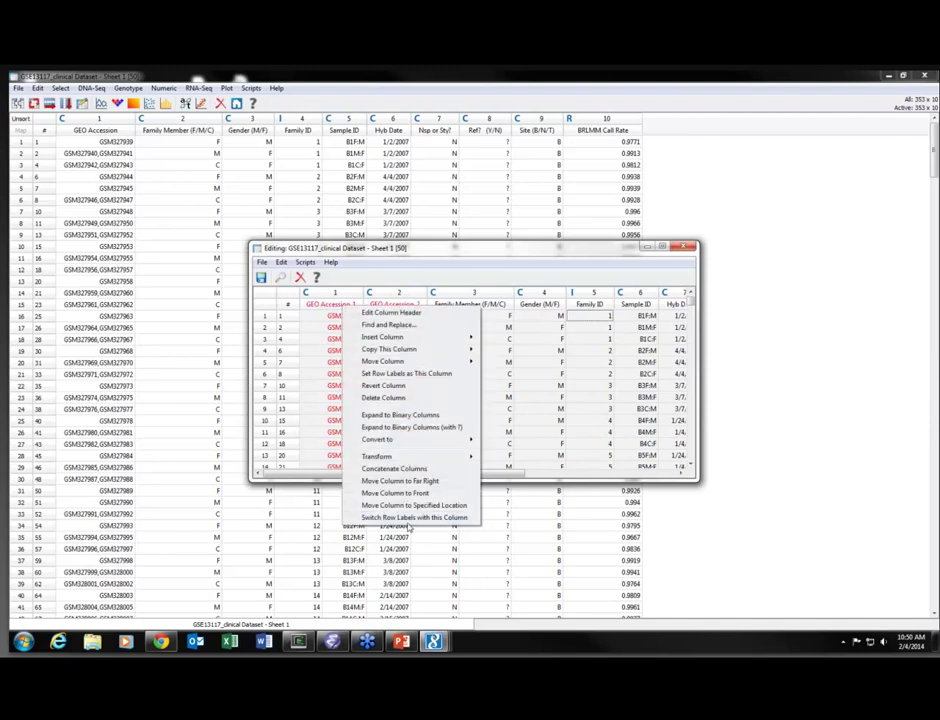
click(406, 519)
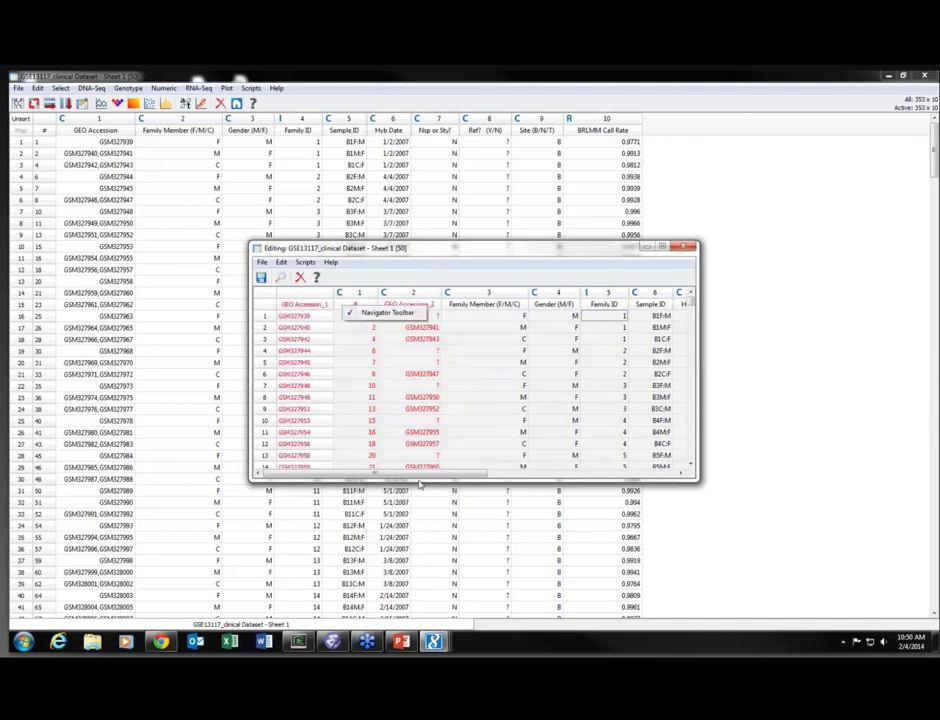
- Save the edited spreadsheet under the project root as Final Clinical Data, and close the original clinical sheet
click(260, 278)
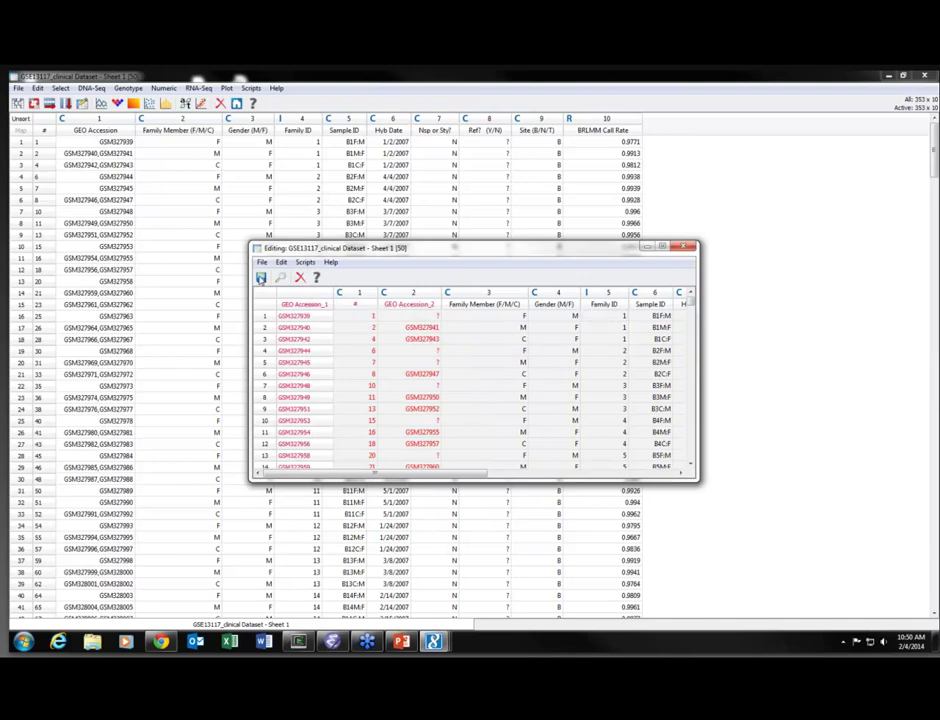
text(Final Clinical Data)
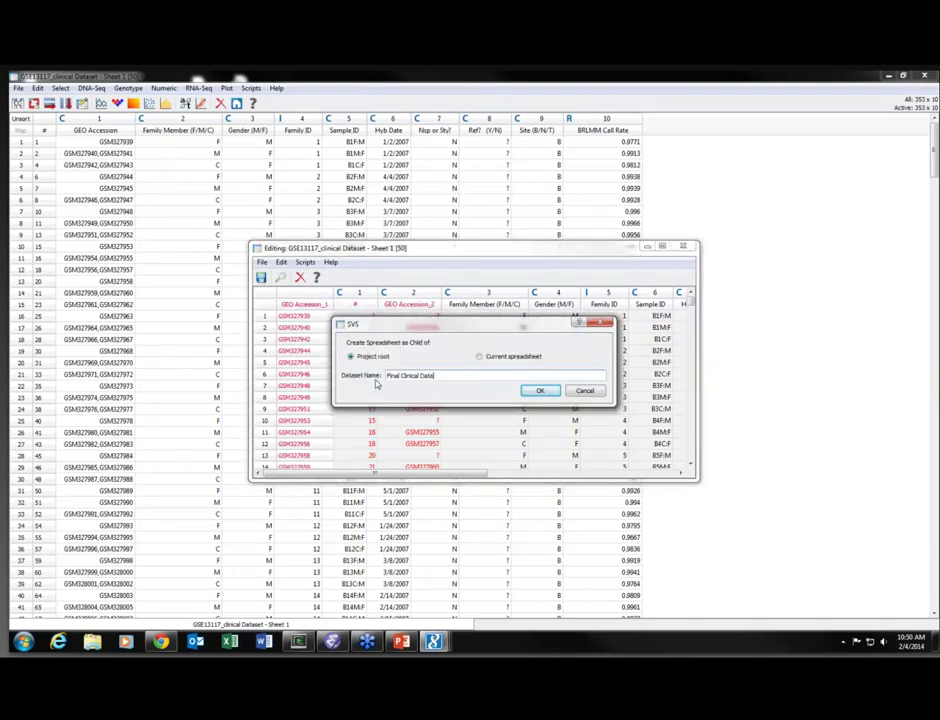
click(545, 395)
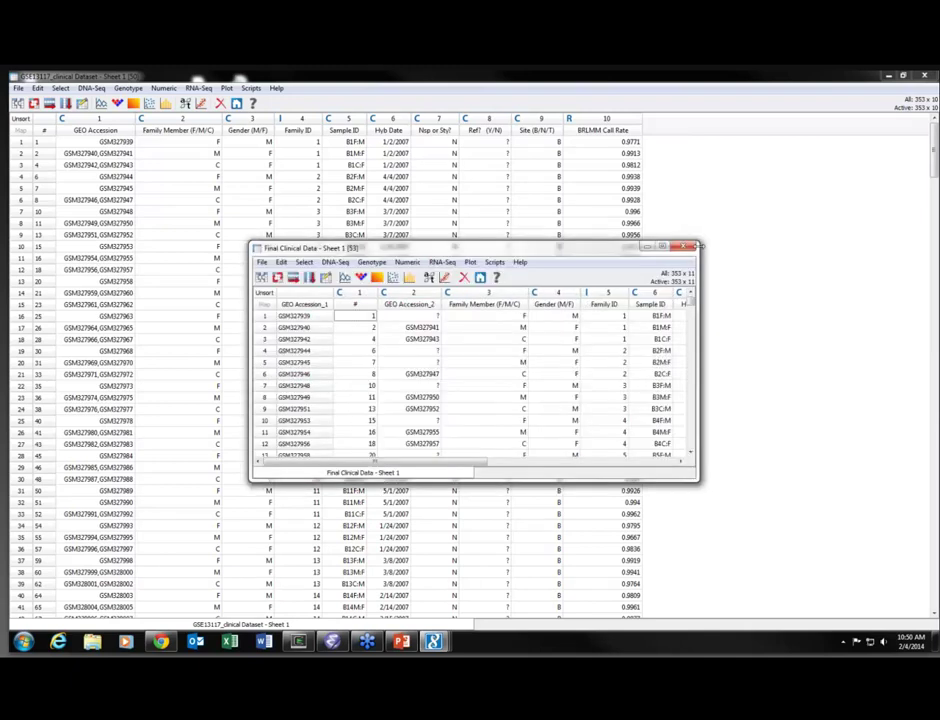
click(925, 76)
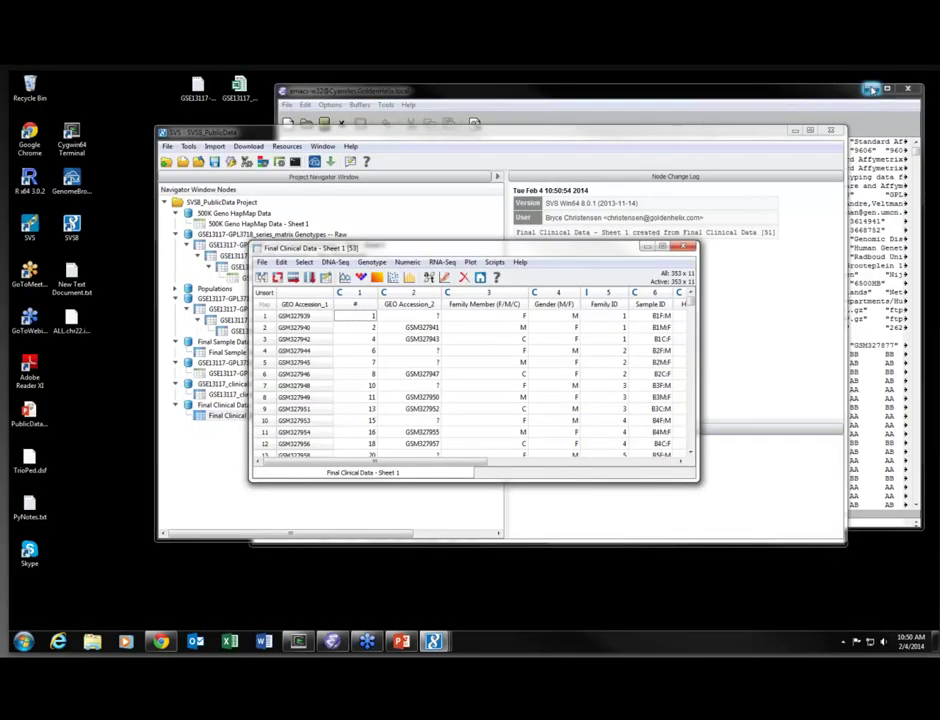
- Minimize Emacs, open the AGCT-recoded mapped genotype spreadsheet from the project navigator, and reposition and widen its window
click(872, 89)
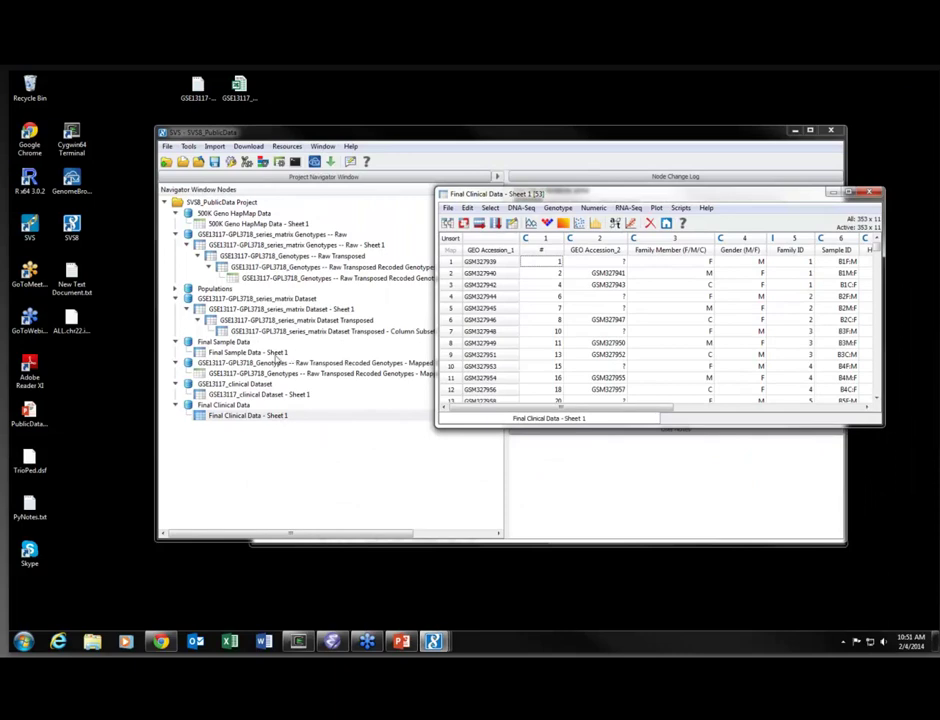
click(237, 418)
click(239, 373)
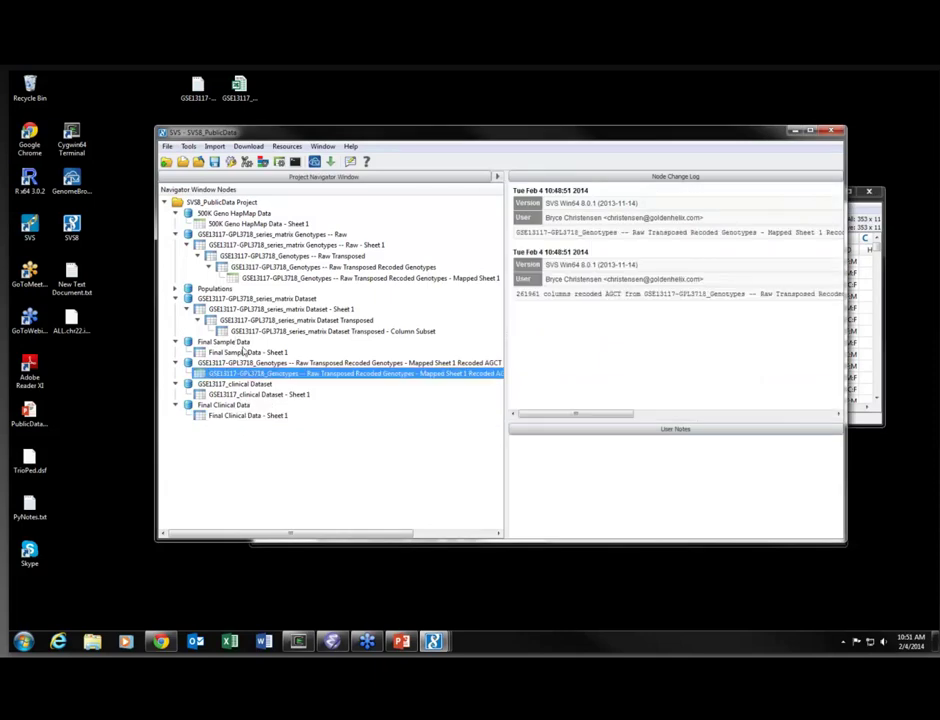
click(240, 353)
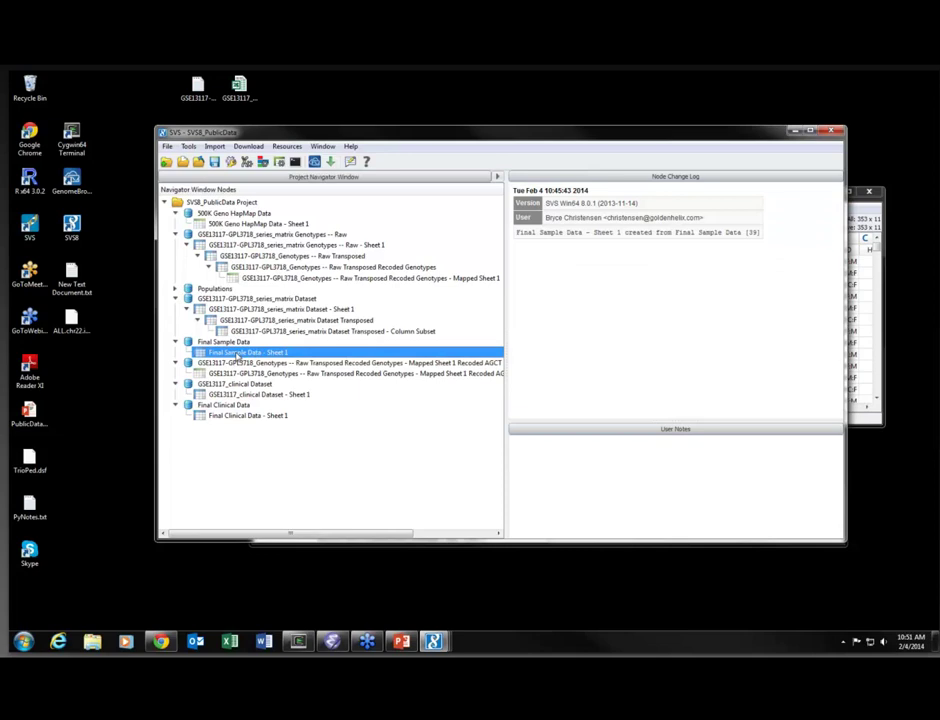
click(317, 374)
double_click(317, 374)
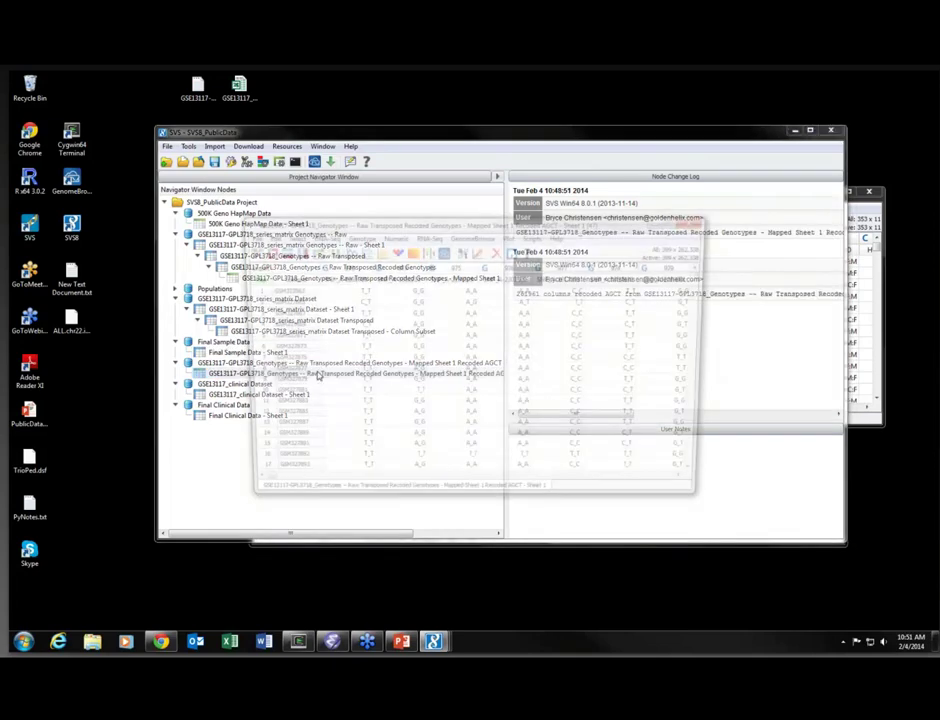
drag(633, 229, 813, 293)
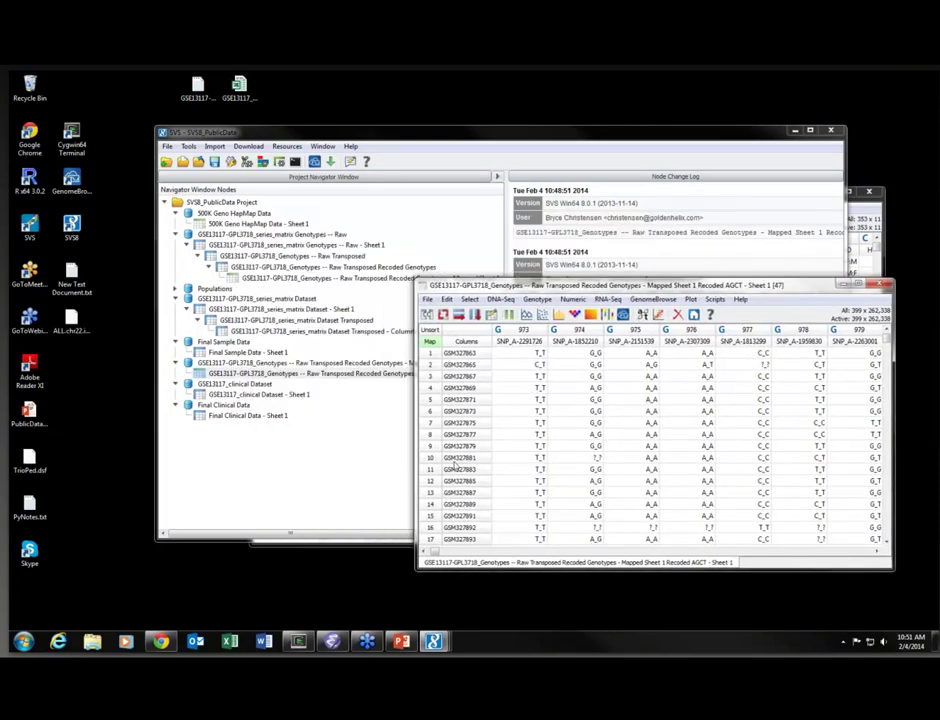
drag(416, 487, 256, 487)
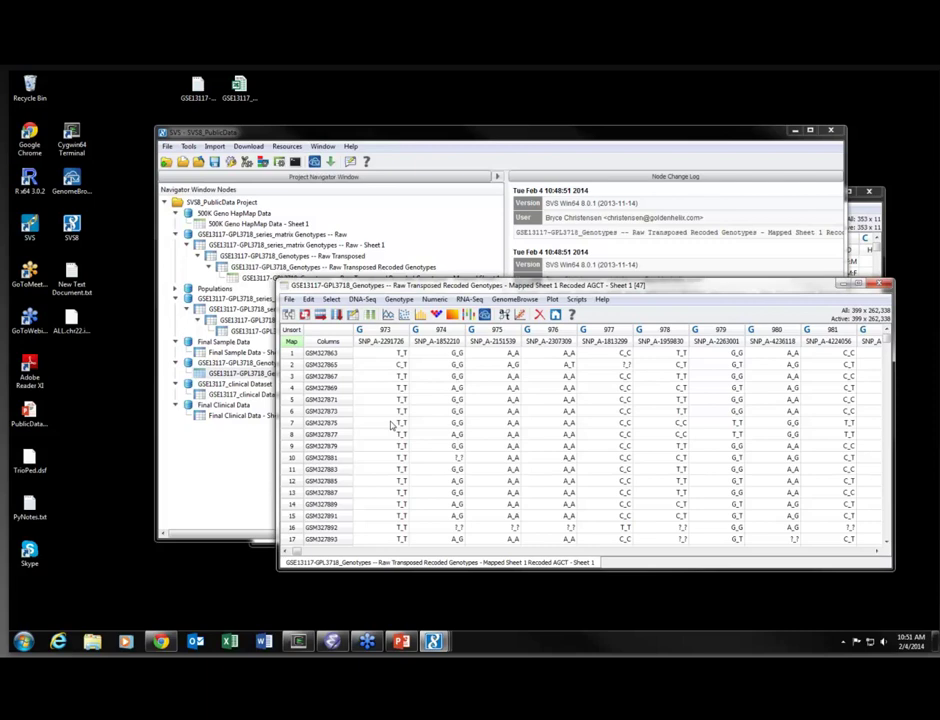
- Run Genotype Statistics by Sample on the recoded genotypes with gender inference and X statistics, using a heterozygosity threshold of 0.02
click(399, 300)
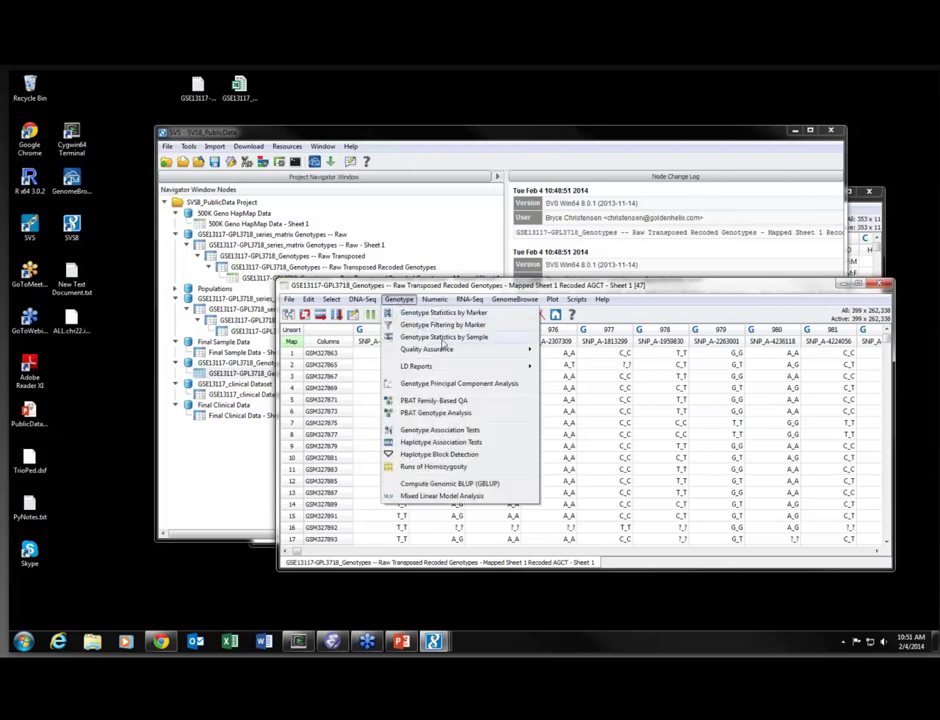
click(445, 338)
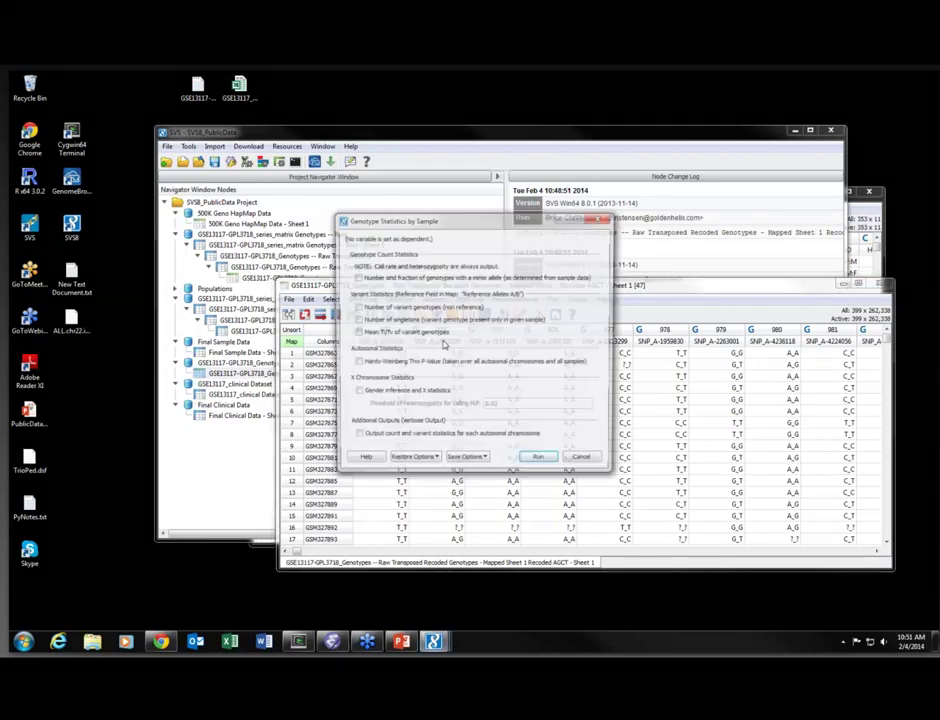
click(372, 394)
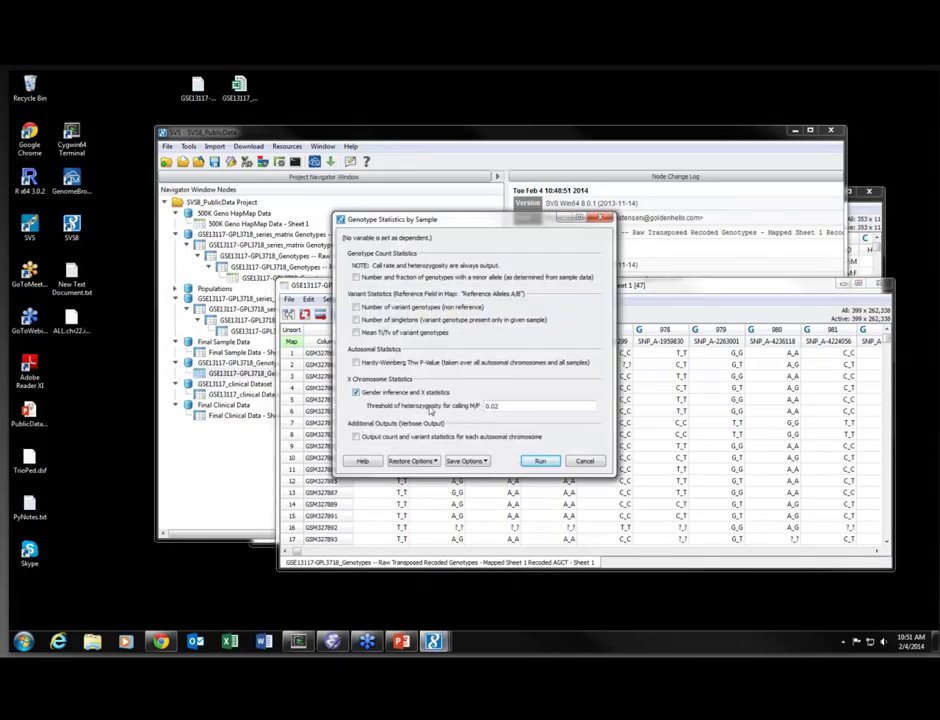
drag(521, 408, 476, 407)
click(542, 462)
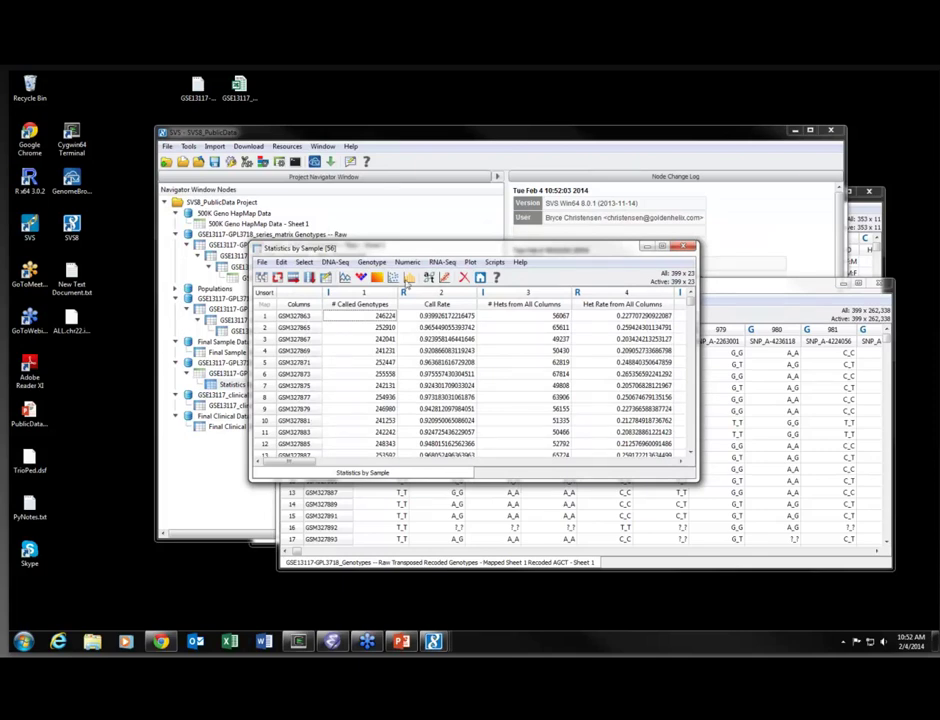
- Join Statistics by Sample with Final Clinical Data - Sheet 1 by row labels, dropping unmatched rows, as a child of the current spreadsheet
drag(422, 252, 212, 143)
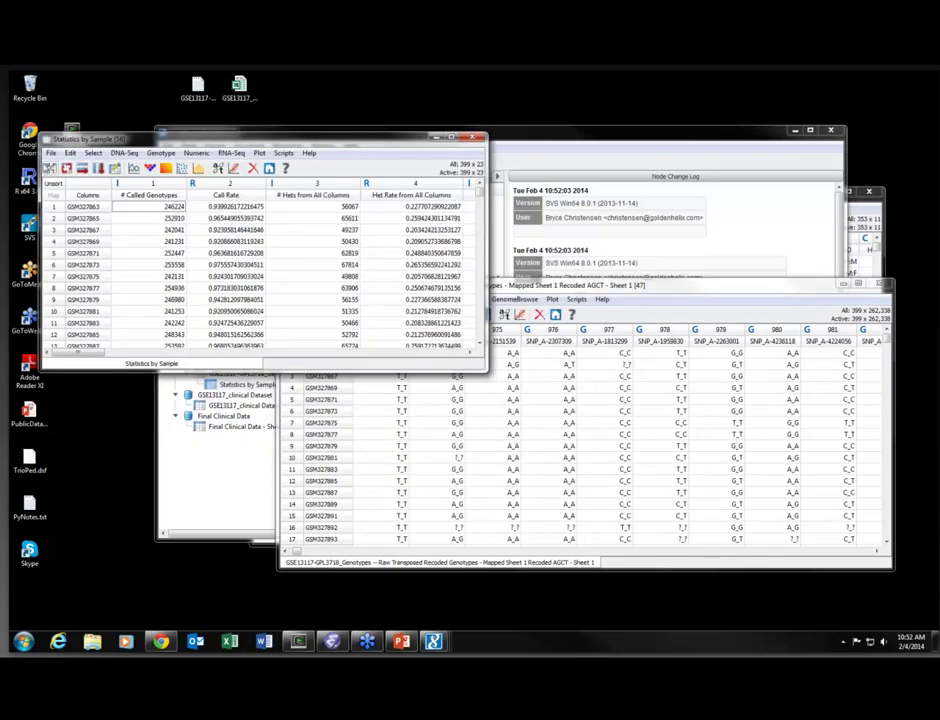
click(48, 168)
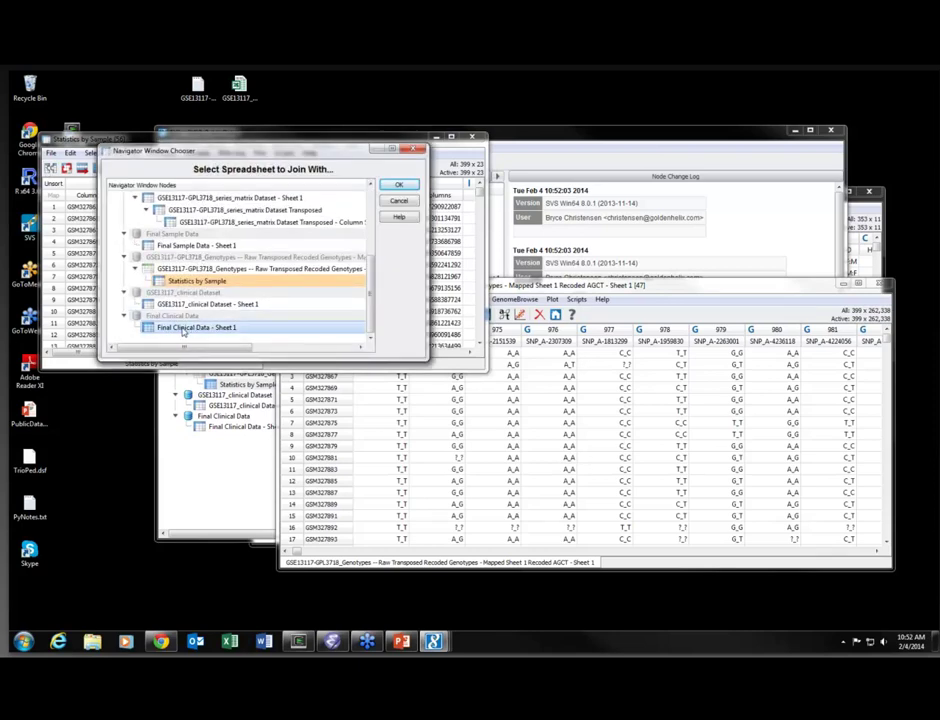
click(394, 187)
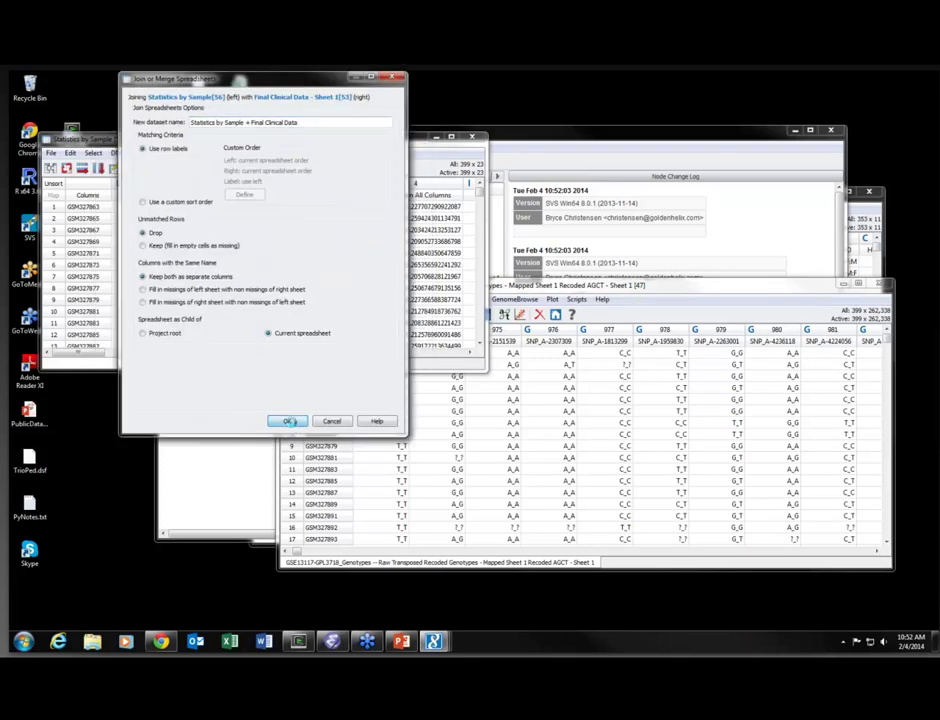
click(287, 421)
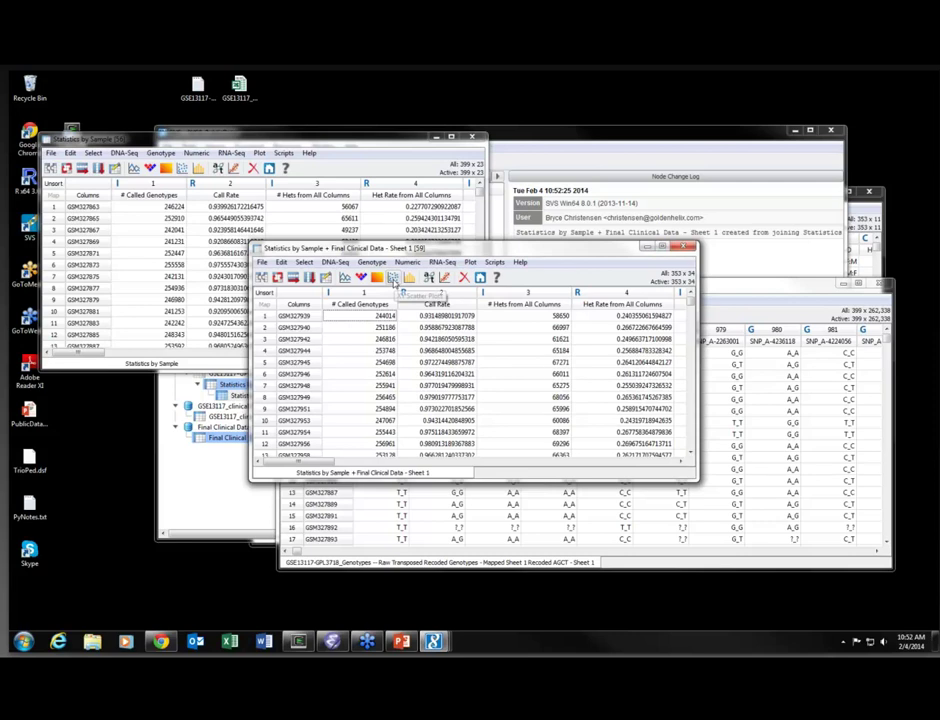
- Create an XY scatter plot from the joined spreadsheet with Call Rate on the X axis and BRLMM Call Rate on the Y axis
click(393, 278)
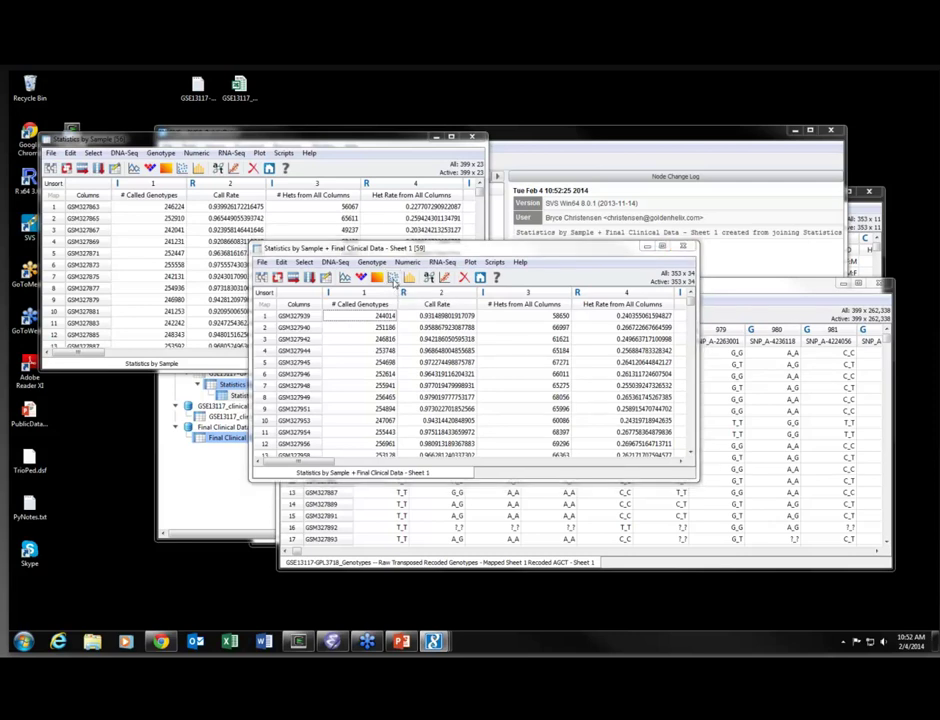
click(352, 297)
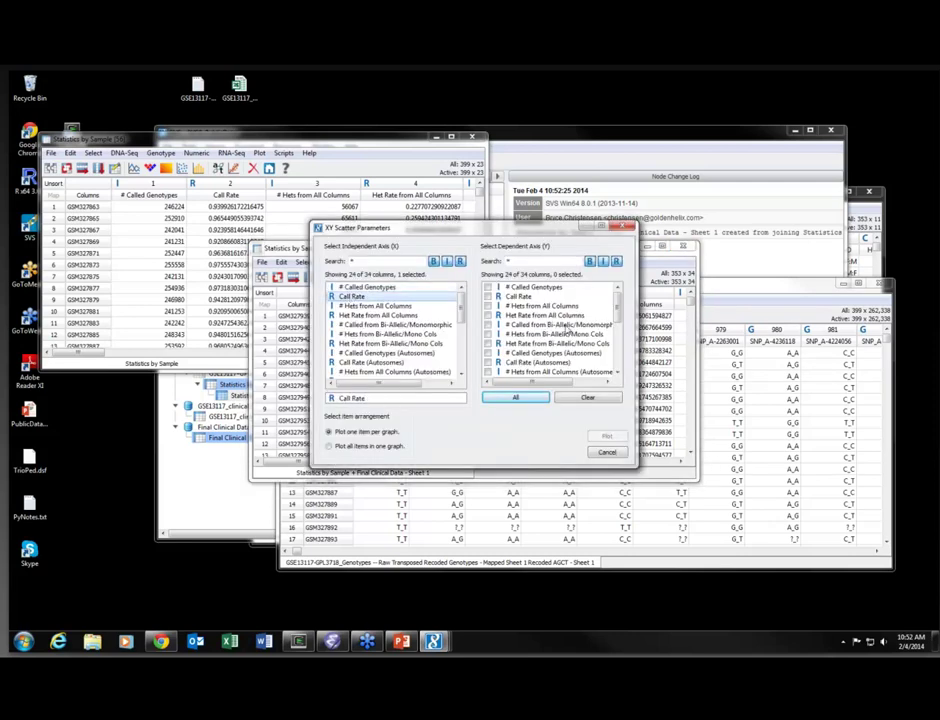
scroll(560, 335, down, 5)
click(533, 372)
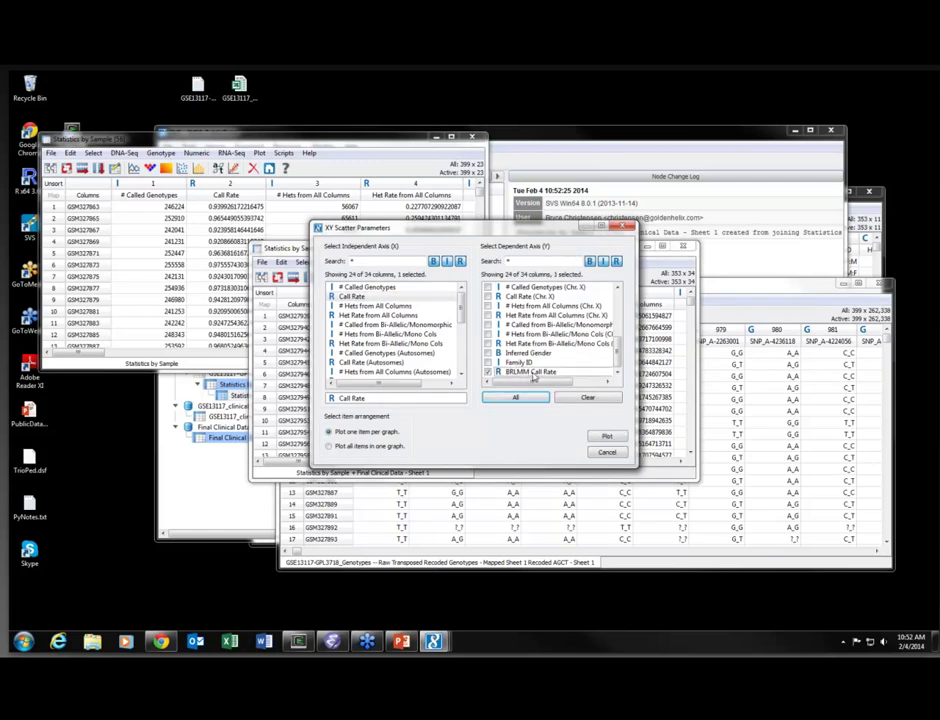
click(609, 440)
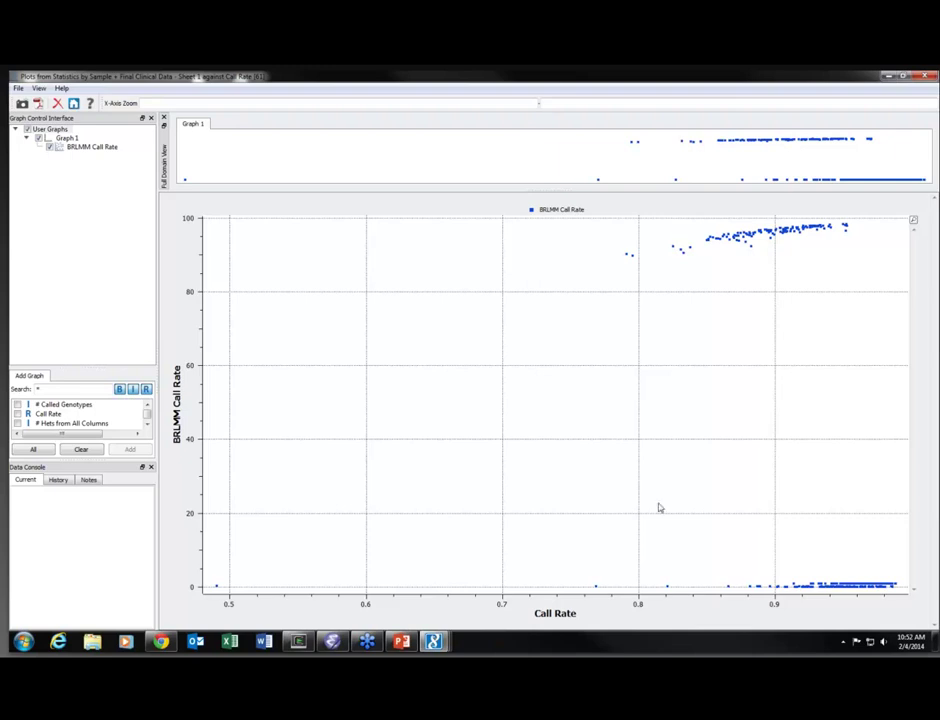
- Examine the high and low BRLMM Call Rate clusters in the scatter plot up close to compare their relationship with Call Rate
drag(869, 223, 604, 305)
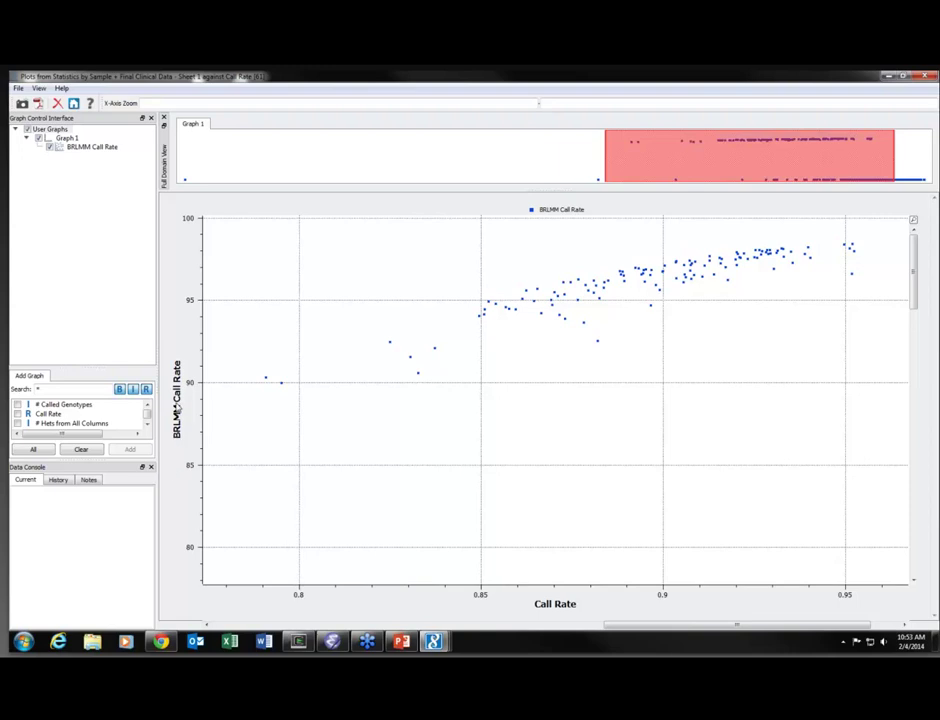
mouse_move(176, 309)
drag(913, 246, 912, 516)
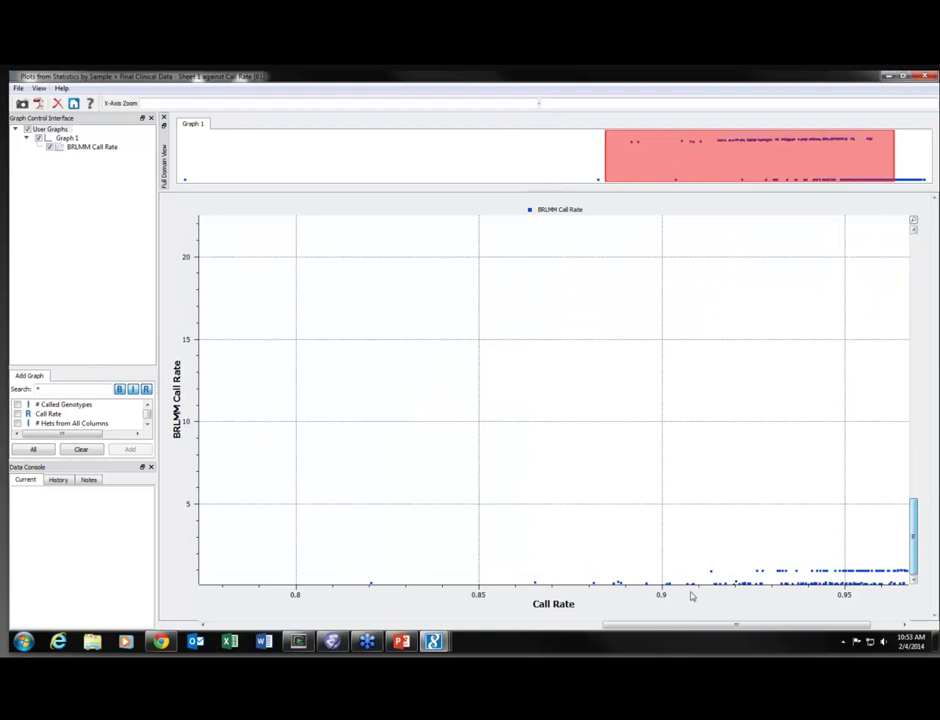
drag(189, 561, 197, 612)
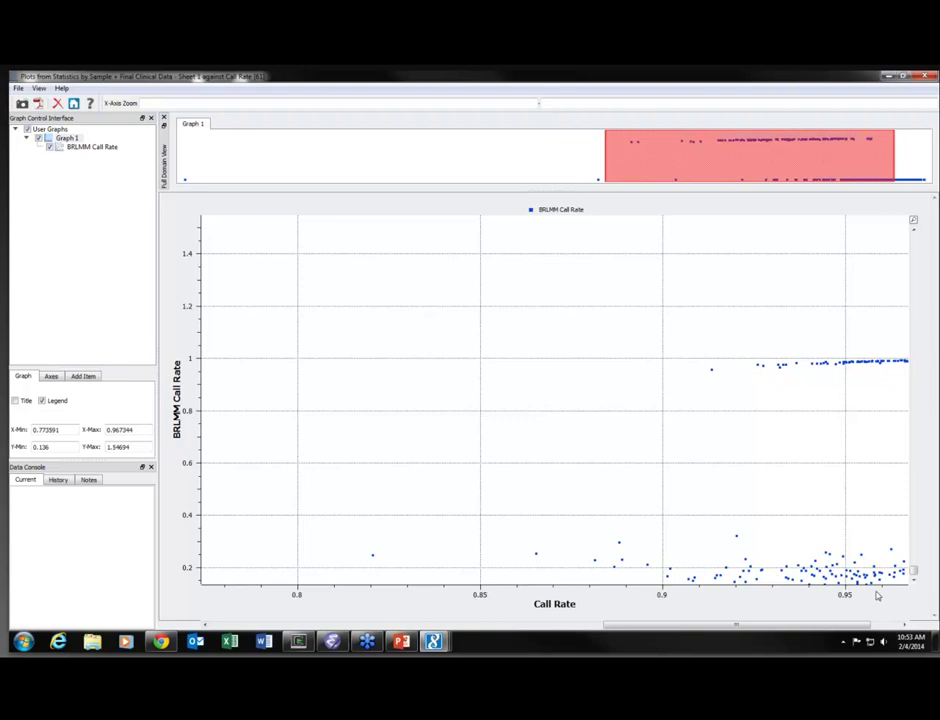
drag(913, 571, 925, 236)
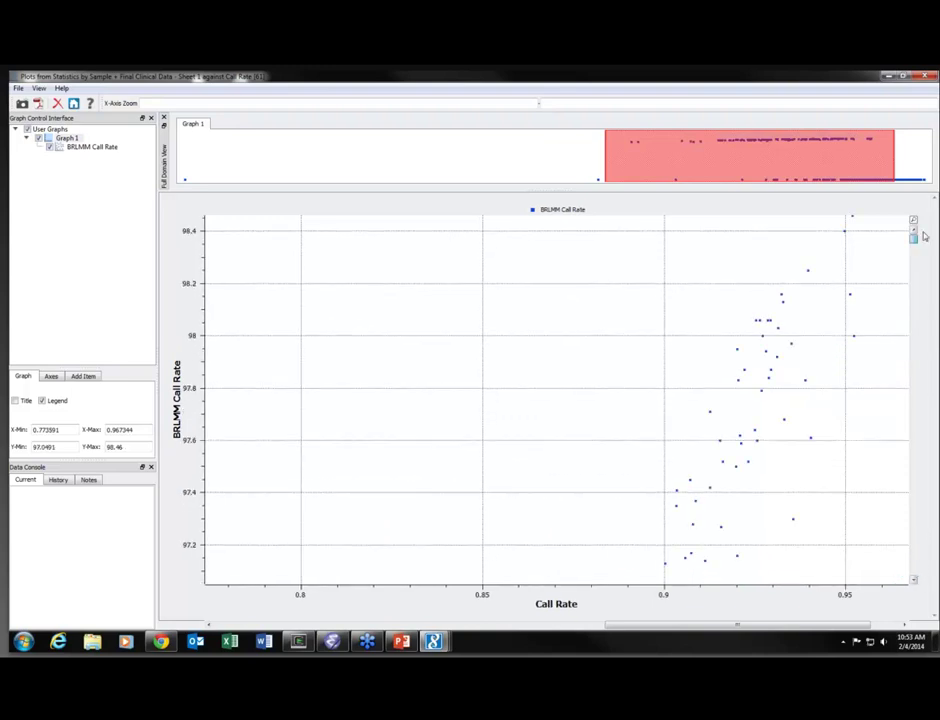
drag(925, 236, 912, 569)
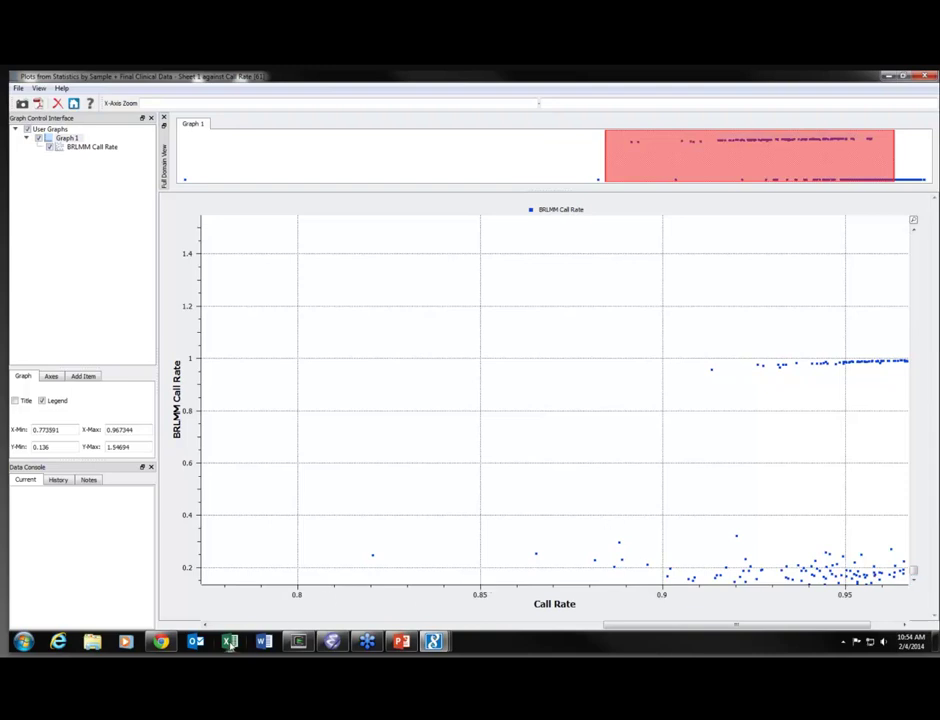
- Examine the BRLMM Call Rate column of GSE13117_clinical.info.xls in Excel across the samples from sites B, T and N
click(886, 77)
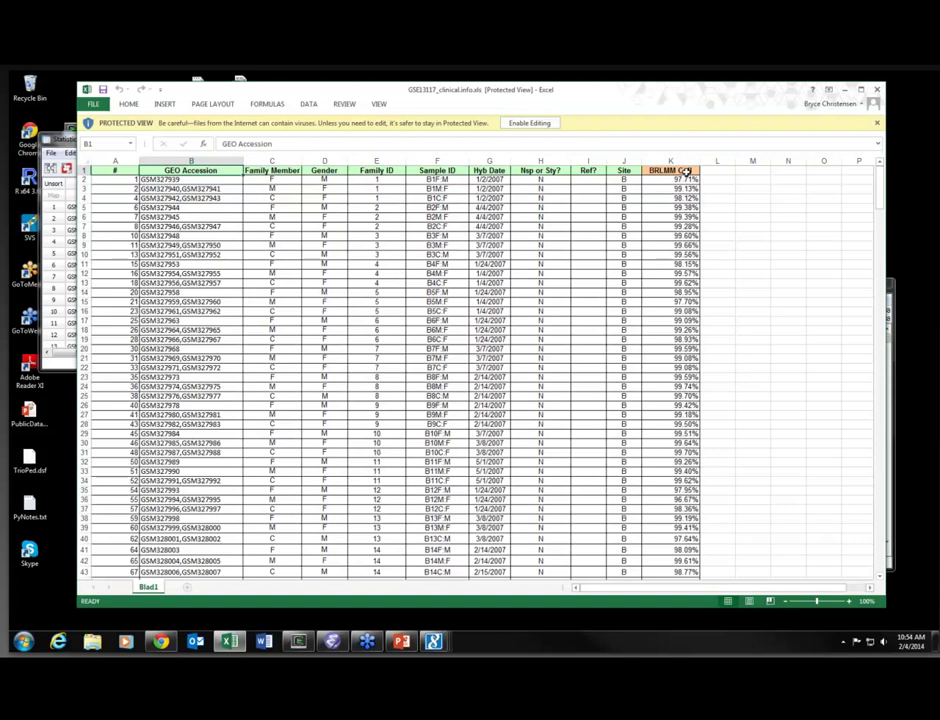
click(686, 172)
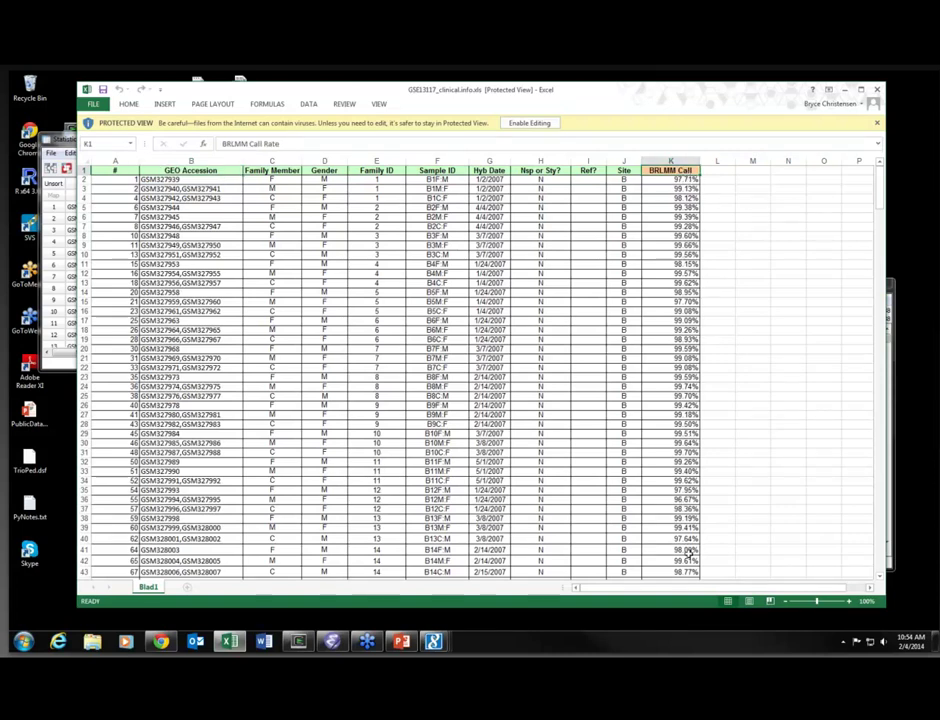
drag(876, 186, 877, 300)
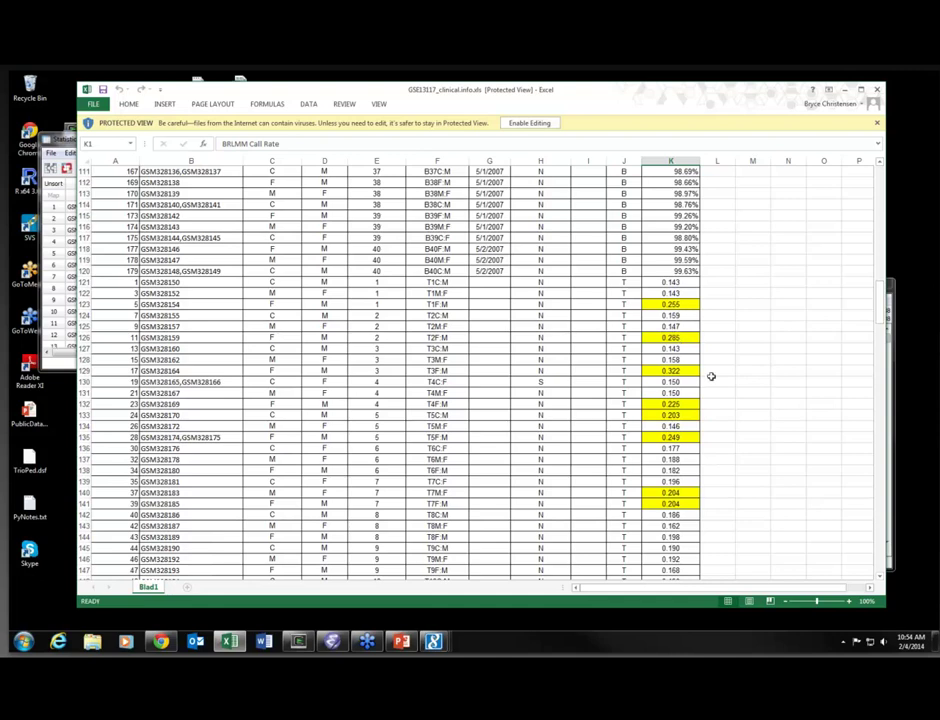
drag(880, 298, 881, 472)
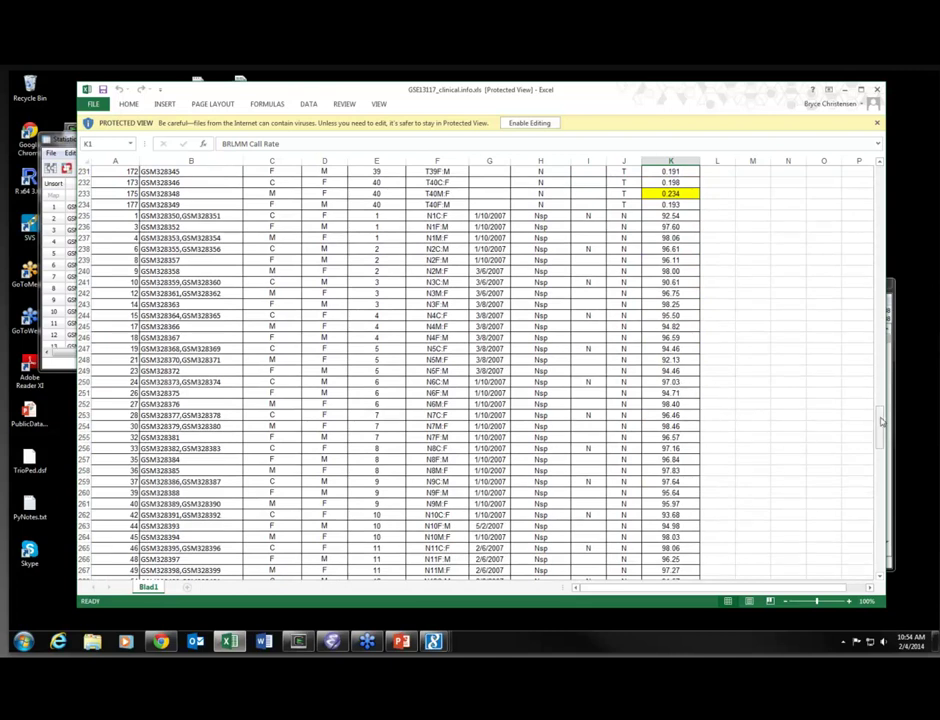
drag(881, 420, 883, 504)
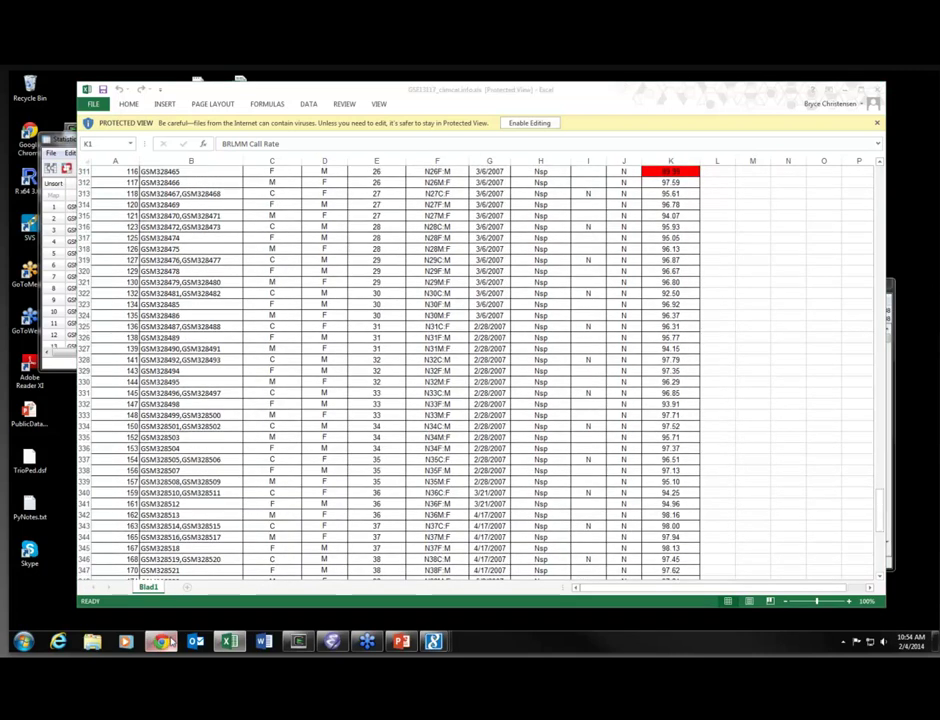
- View the GSE13117 page in the GEO Accession viewer in Chrome, and compare the sites' BRLMM Call Rate formats in the Excel clinical sheet
mouse_move(165, 641)
click(322, 318)
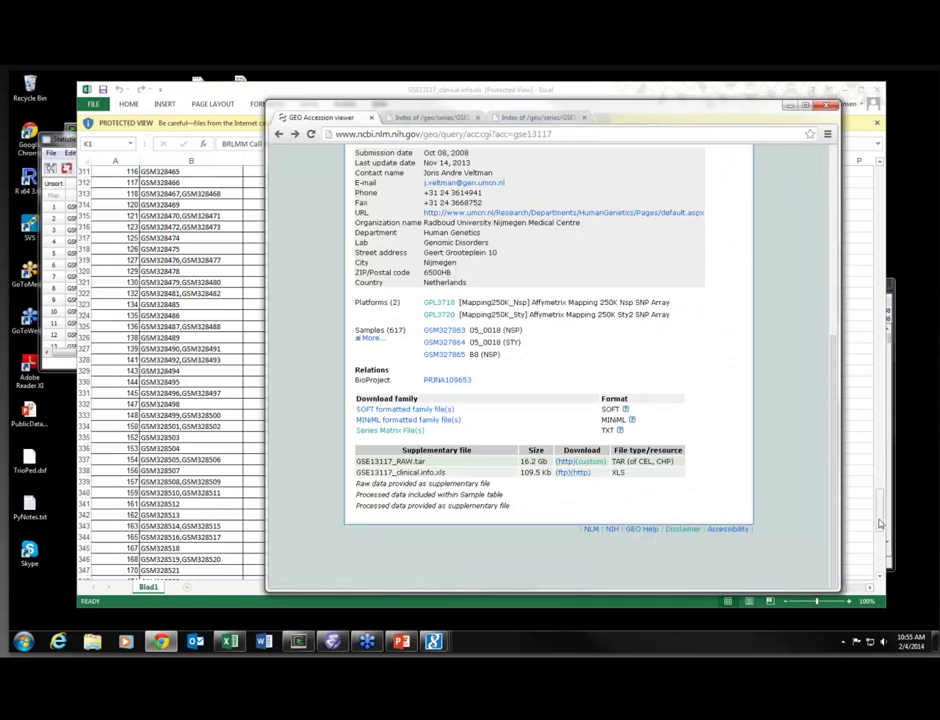
key(alt+Tab)
scroll(722, 391, up, 4)
scroll(661, 355, up, 15)
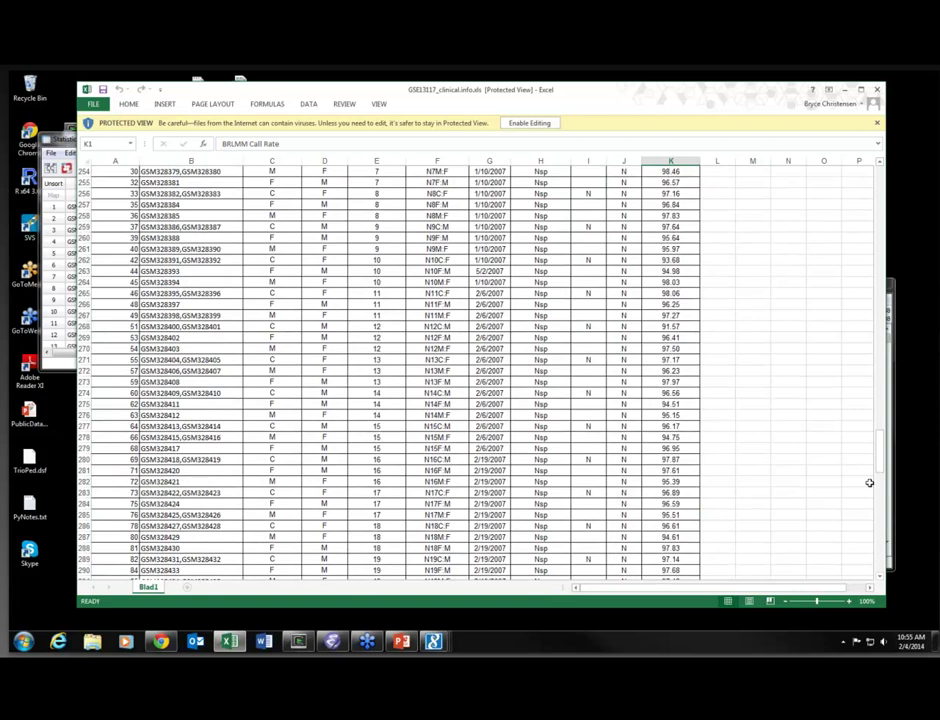
scroll(866, 227, up, 20)
scroll(866, 227, down, 1)
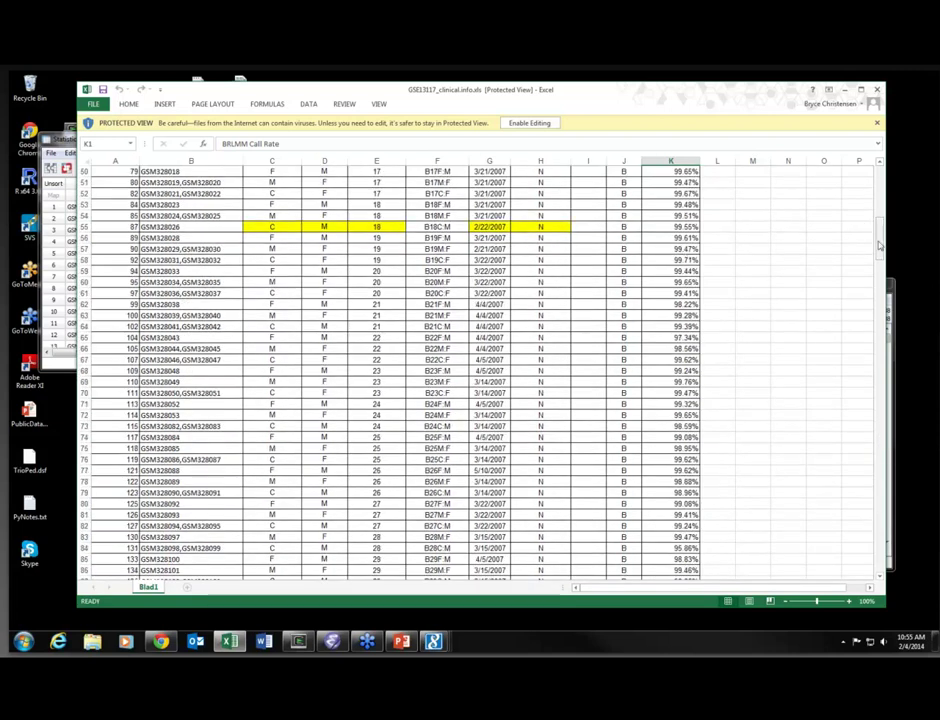
scroll(881, 253, down, 20)
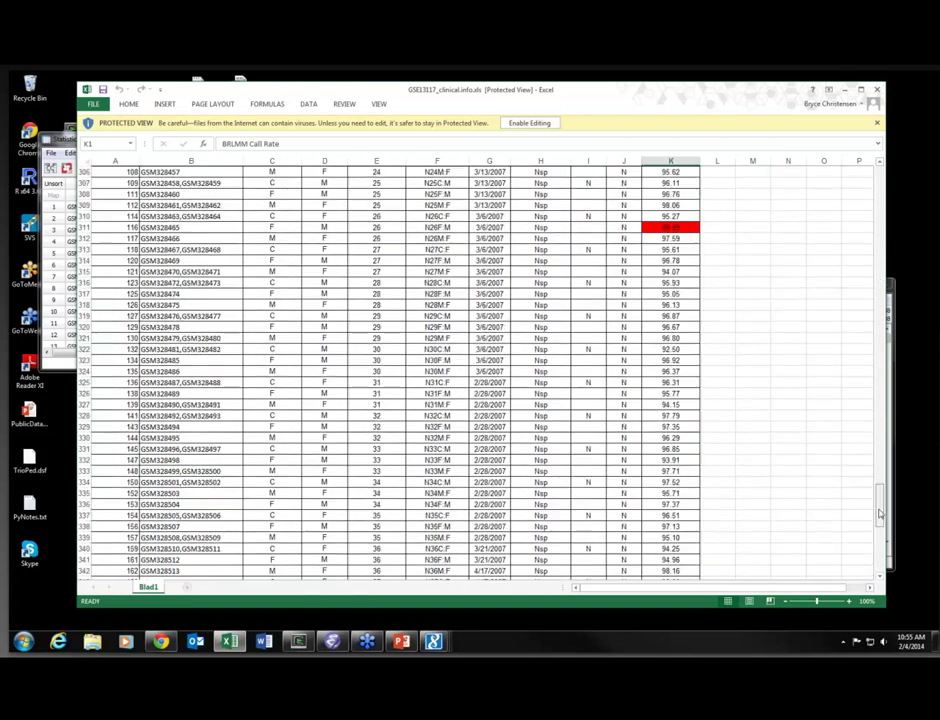
scroll(666, 392, up, 20)
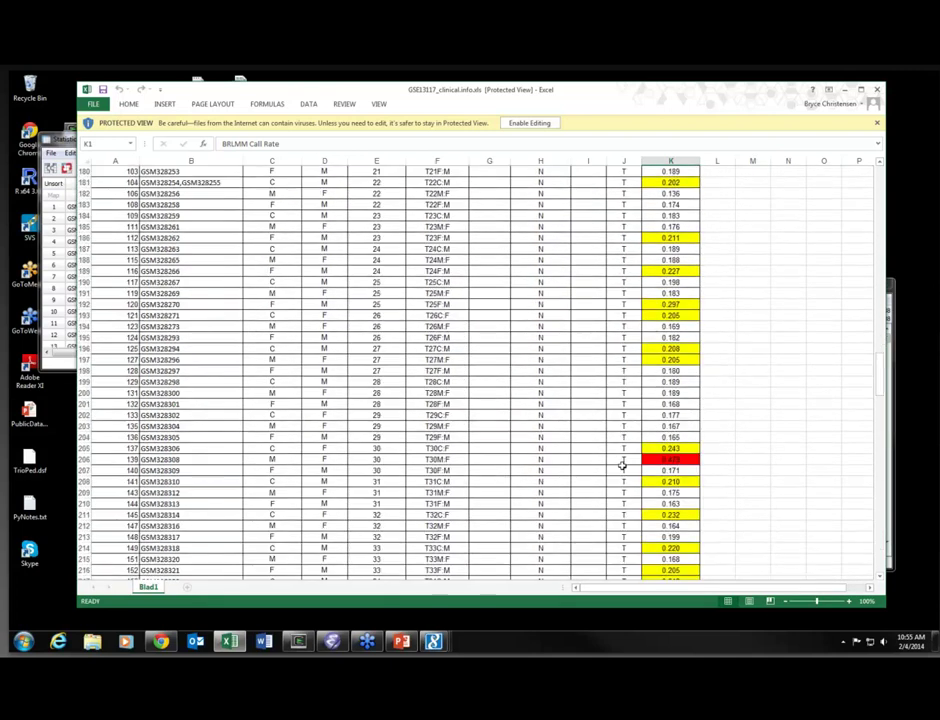
- Switch to the SVS8_PublicData project navigator in SVS to review the project's spreadsheets and plots
mouse_move(433, 641)
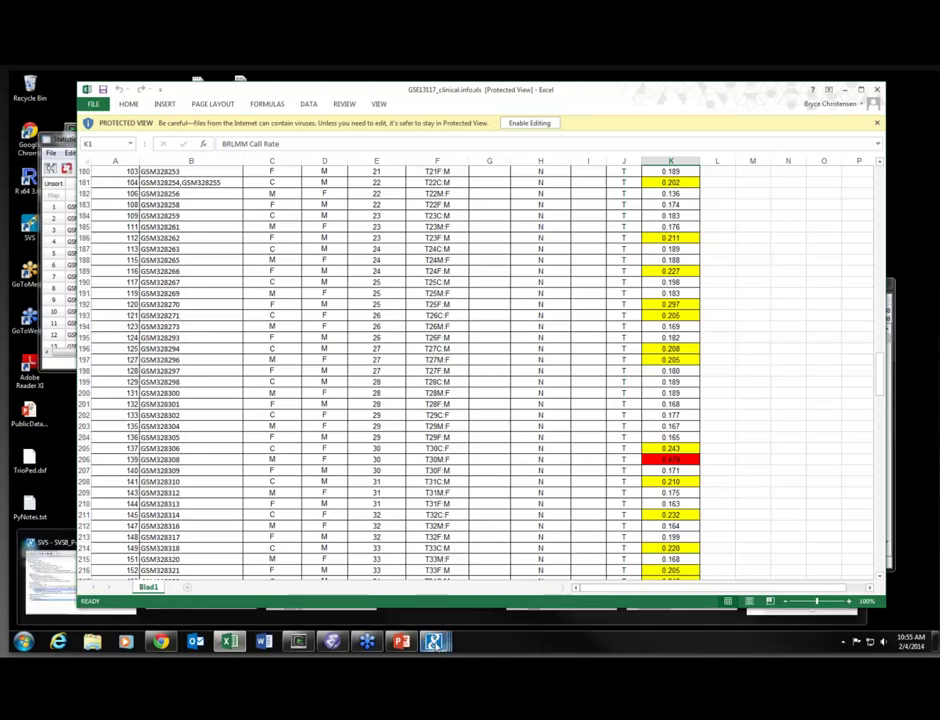
click(70, 596)
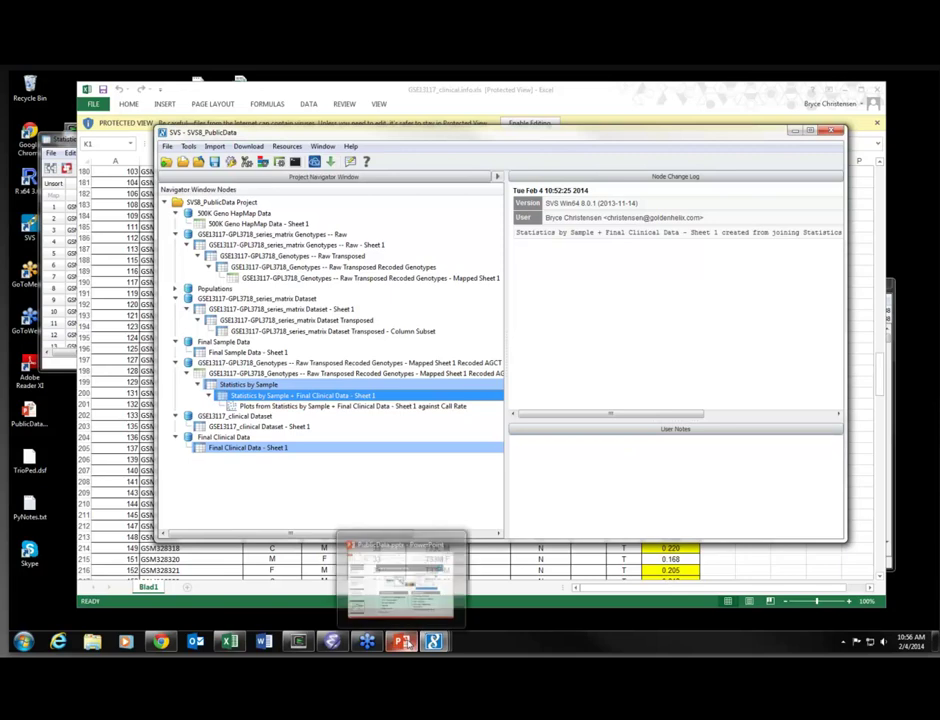
- Switch to the PowerPoint slide show and advance past the demonstration slide to the "Questions or more info" slide
click(406, 643)
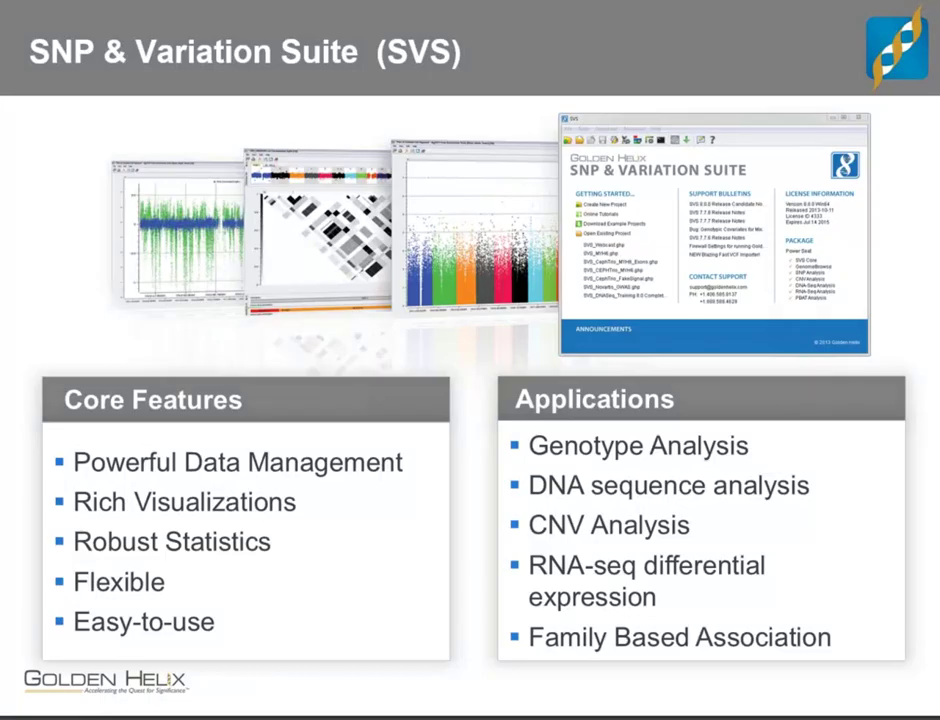
key(Right)
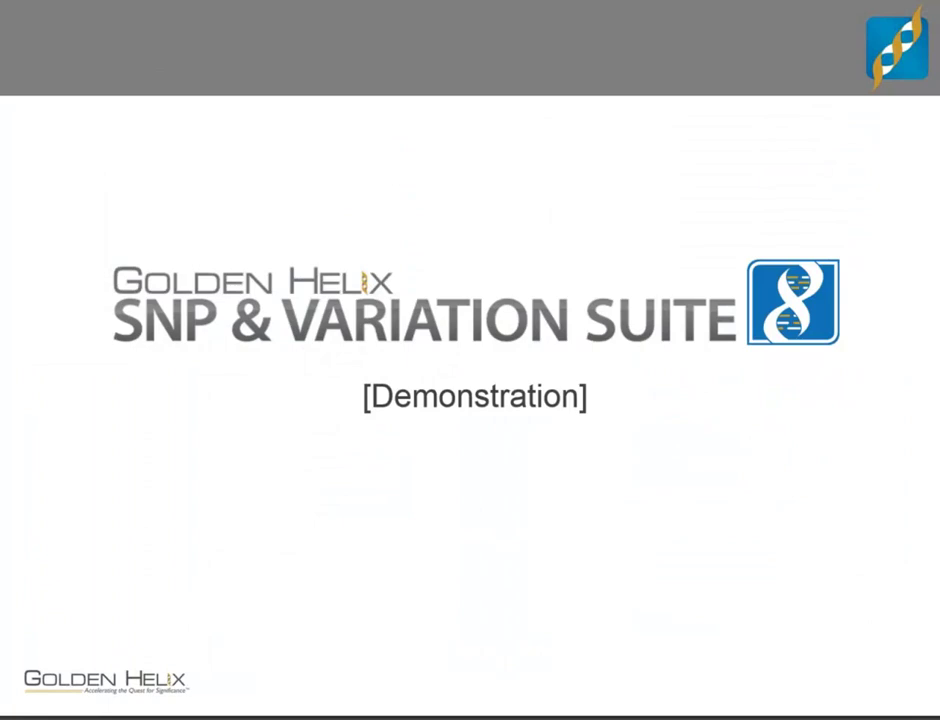
key(Right)
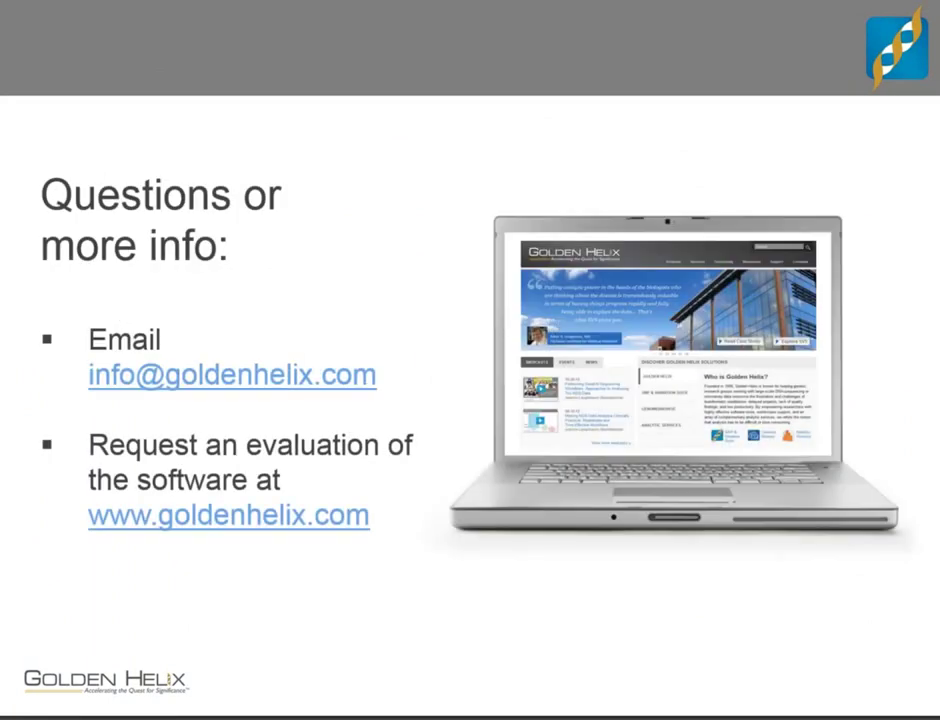